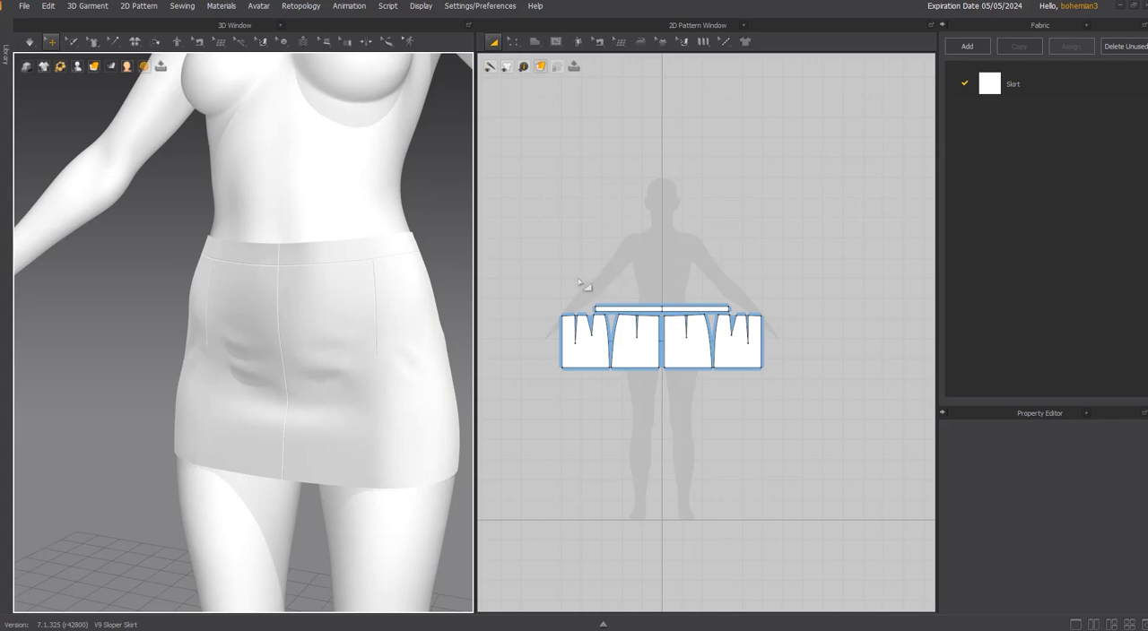
# Check the skirt's fit on the avatar with the strain map from several angles, then restore the plain fabric display.
pyautogui.scroll(2, 564, 289)
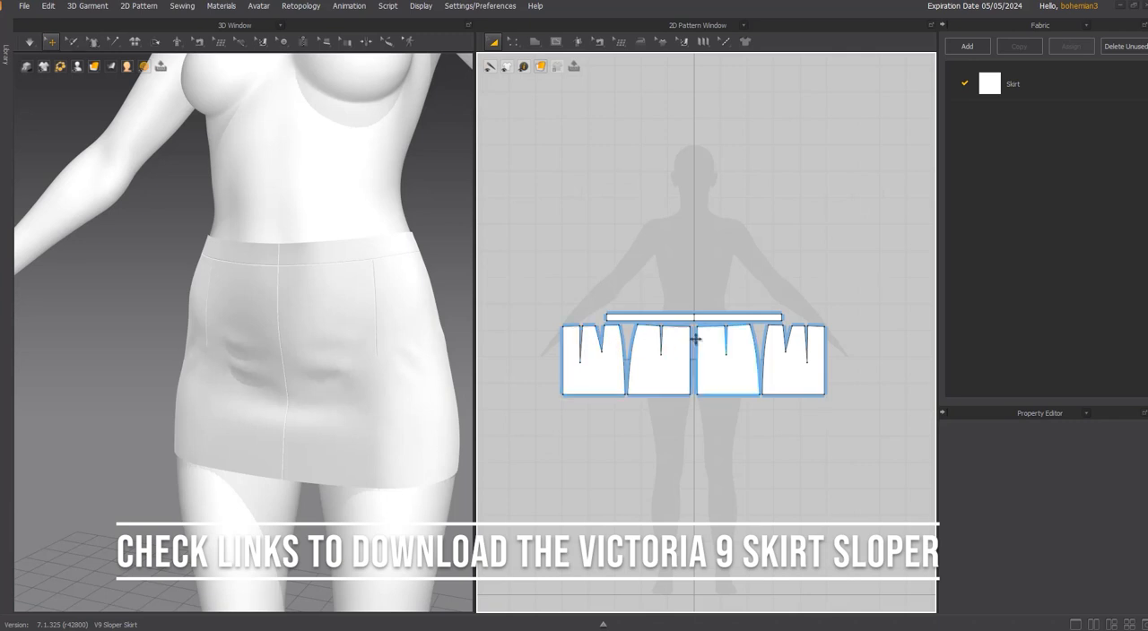
pyautogui.moveTo(392, 296); pyautogui.dragTo(378, 327, button='right')
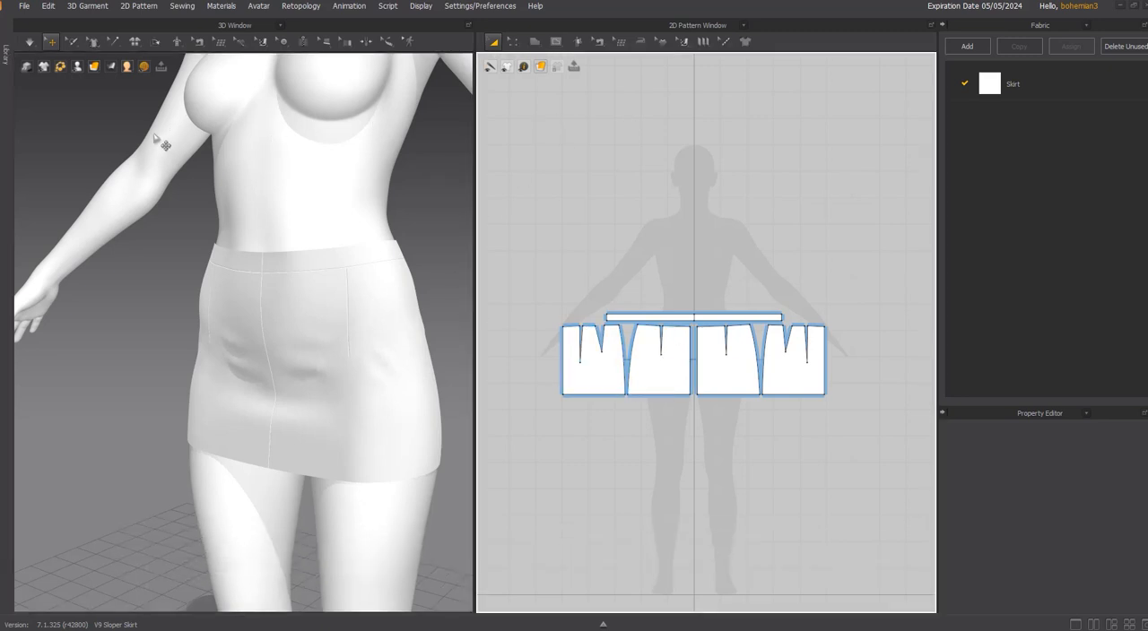
pyautogui.click(125, 81)
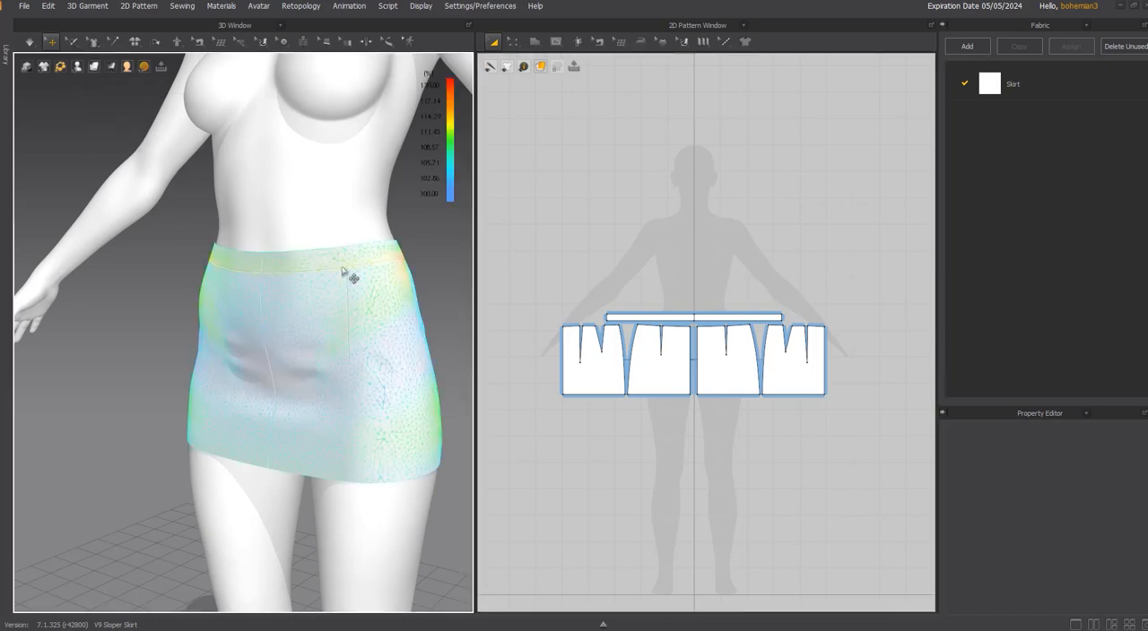
pyautogui.moveTo(346, 270); pyautogui.dragTo(424, 283, button='right')
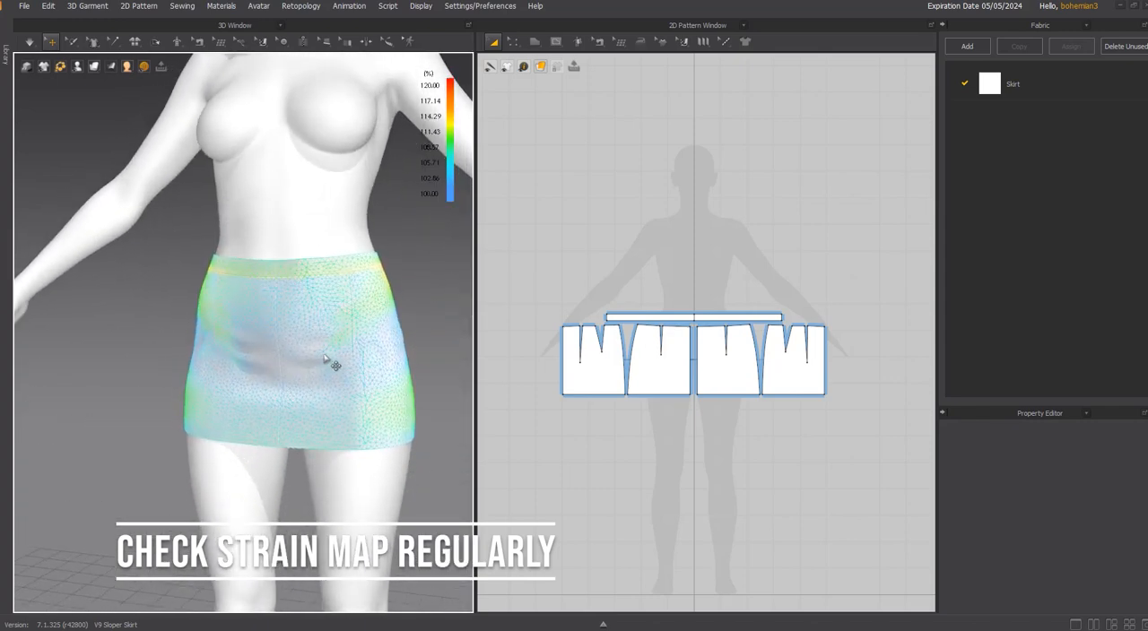
pyautogui.moveTo(341, 361); pyautogui.dragTo(305, 415, button='right')
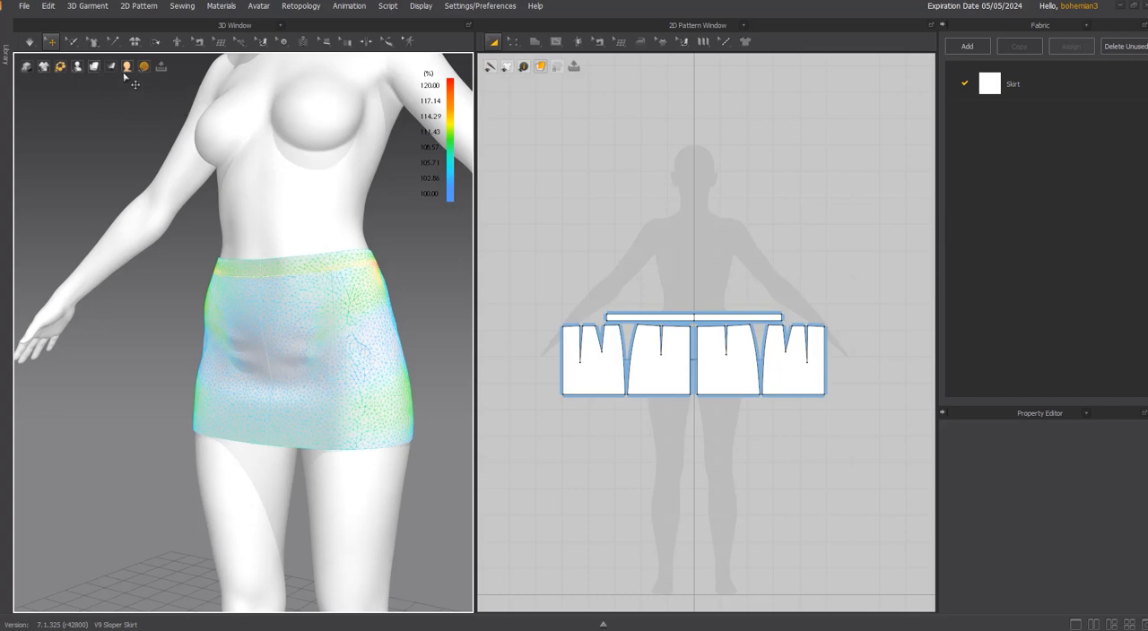
pyautogui.moveTo(128, 79)
pyautogui.click(127, 82)
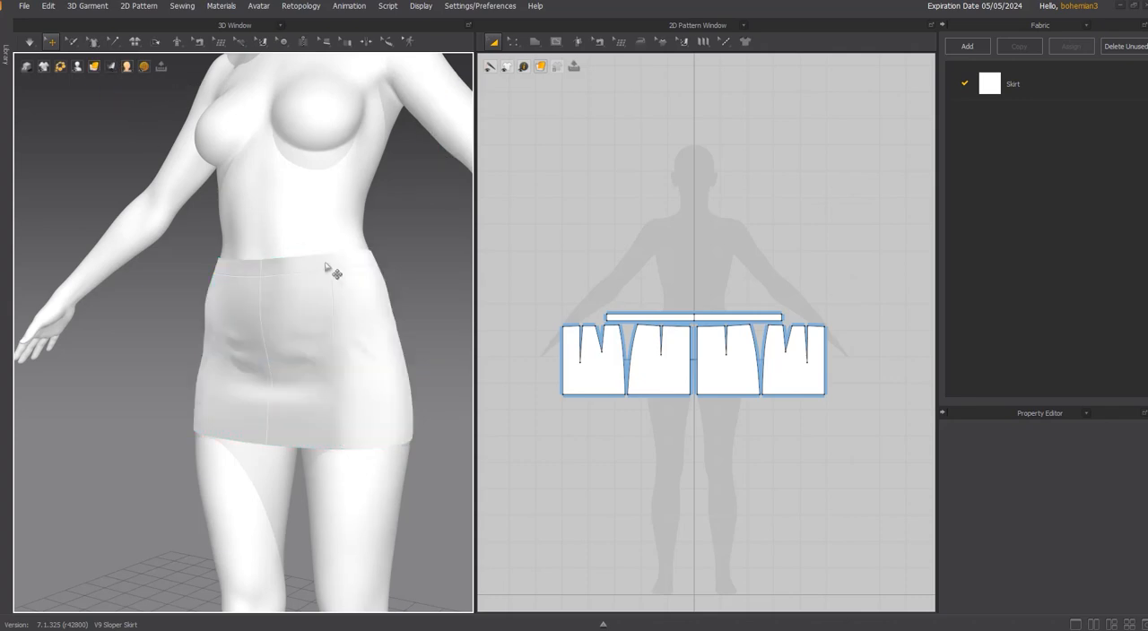
# Inspect the steamed areas around the dart tips of the skirt panels using the Steam brush, then leave the tool.
pyautogui.scroll(2, 644, 292)
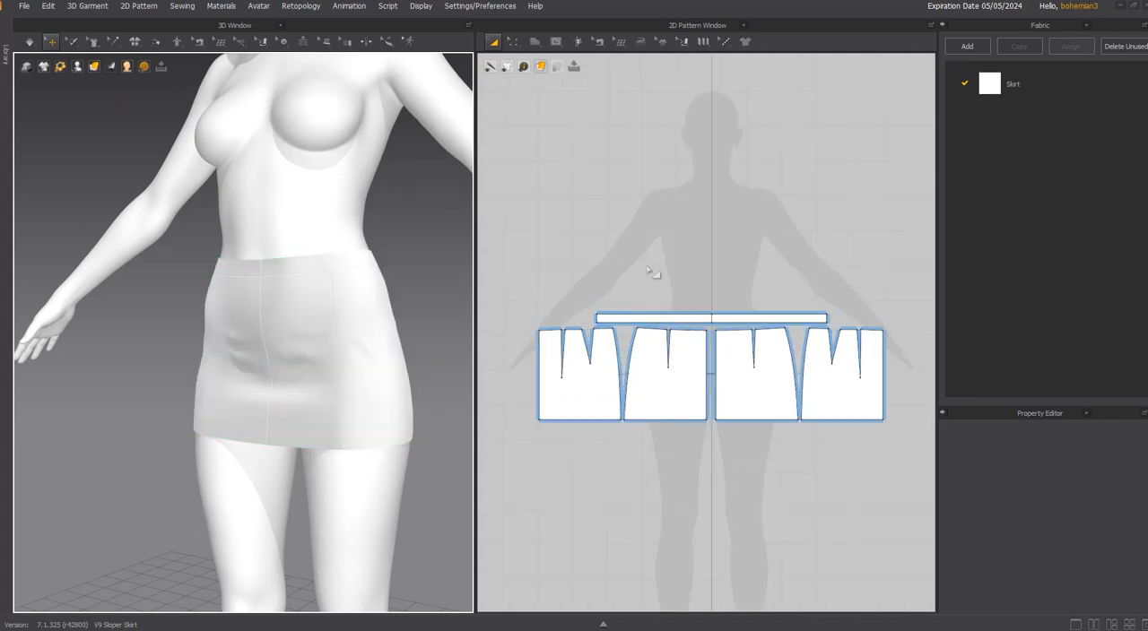
pyautogui.click(641, 43)
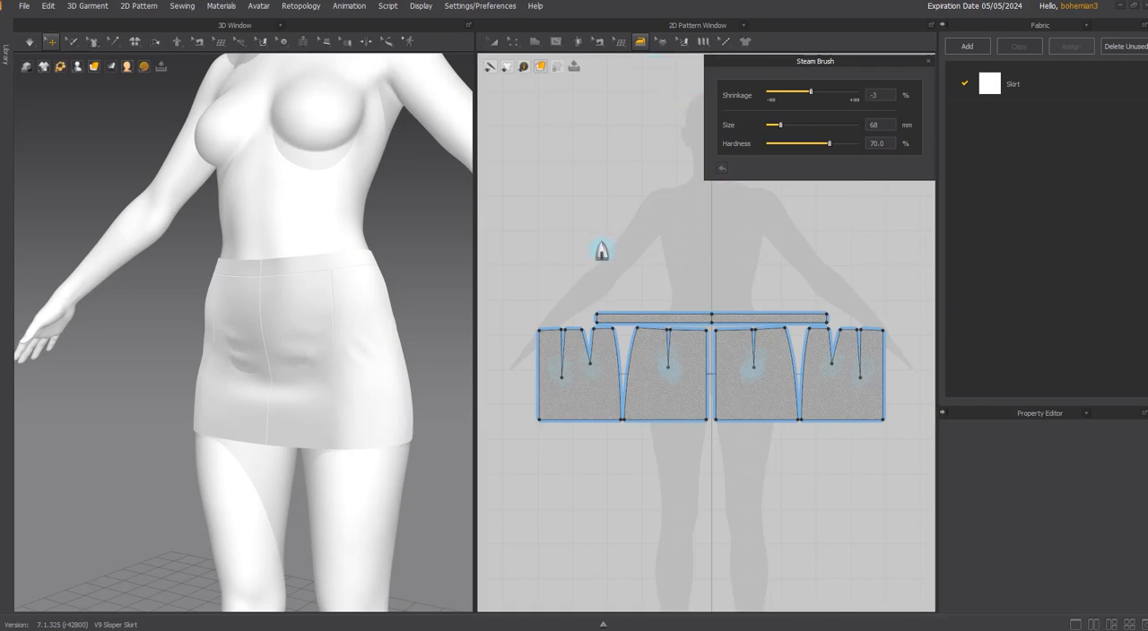
pyautogui.scroll(2, 656, 318)
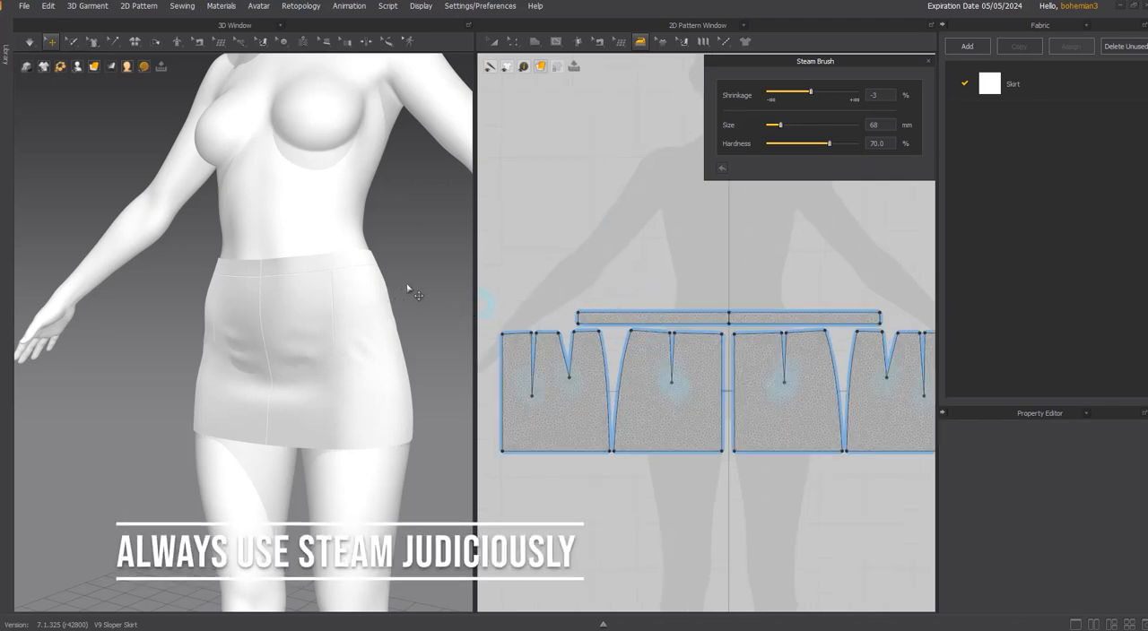
pyautogui.scroll(2, 708, 401)
pyautogui.scroll(3, 372, 354)
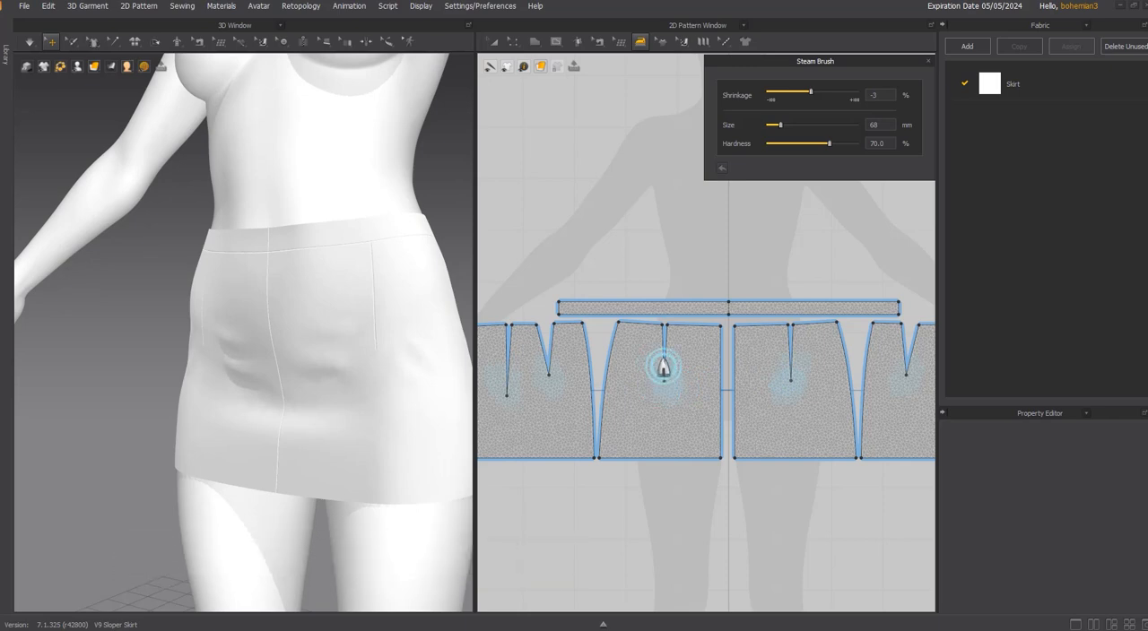
pyautogui.rightClick(687, 247)
pyautogui.click(633, 258)
pyautogui.press('a')
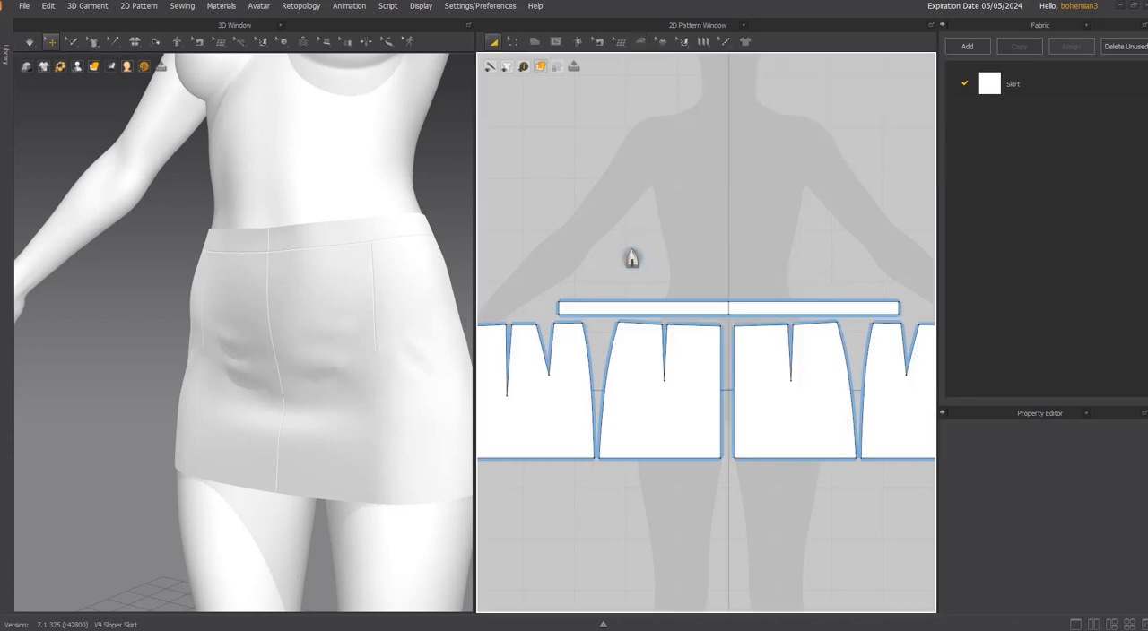
# Extend the hem lines of the front and back skirt panels by 4 in with Offset Pattern Outline, creating an internal line.
pyautogui.scroll(-3, 326, 414)
pyautogui.scroll(1, 320, 459)
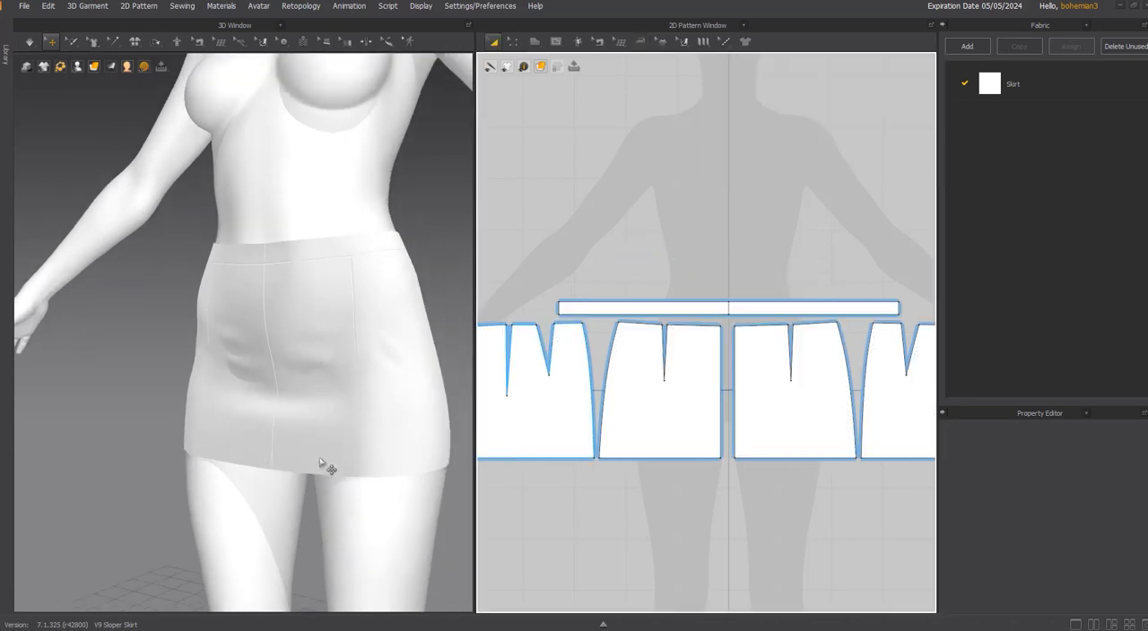
pyautogui.moveTo(319, 461); pyautogui.dragTo(303, 338, button='middle')
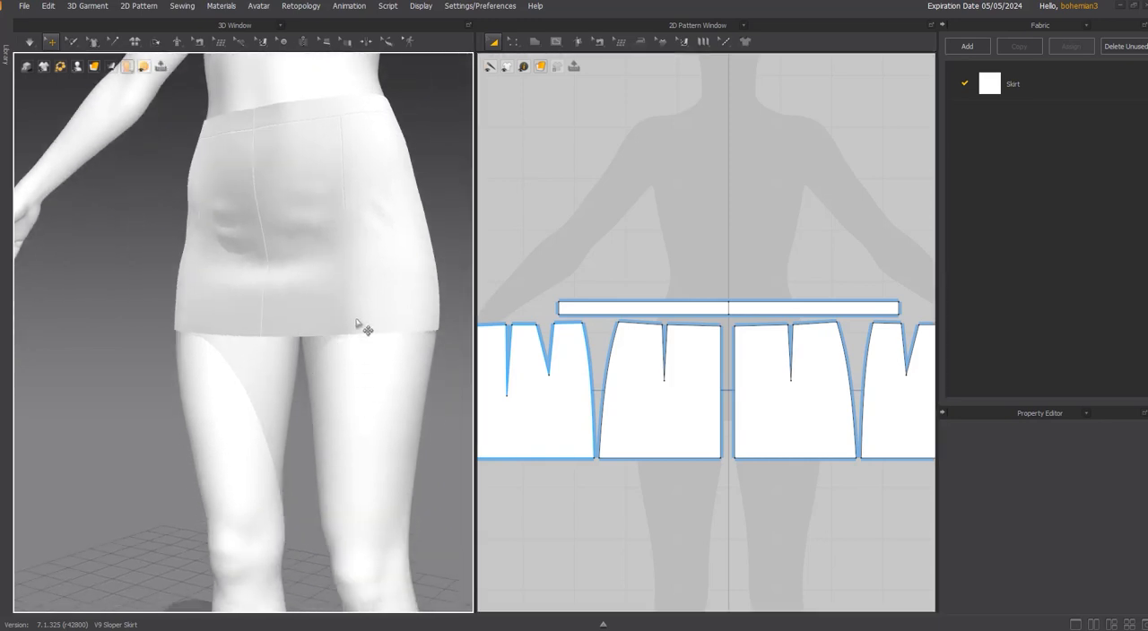
pyautogui.moveTo(298, 368); pyautogui.dragTo(353, 377, button='right')
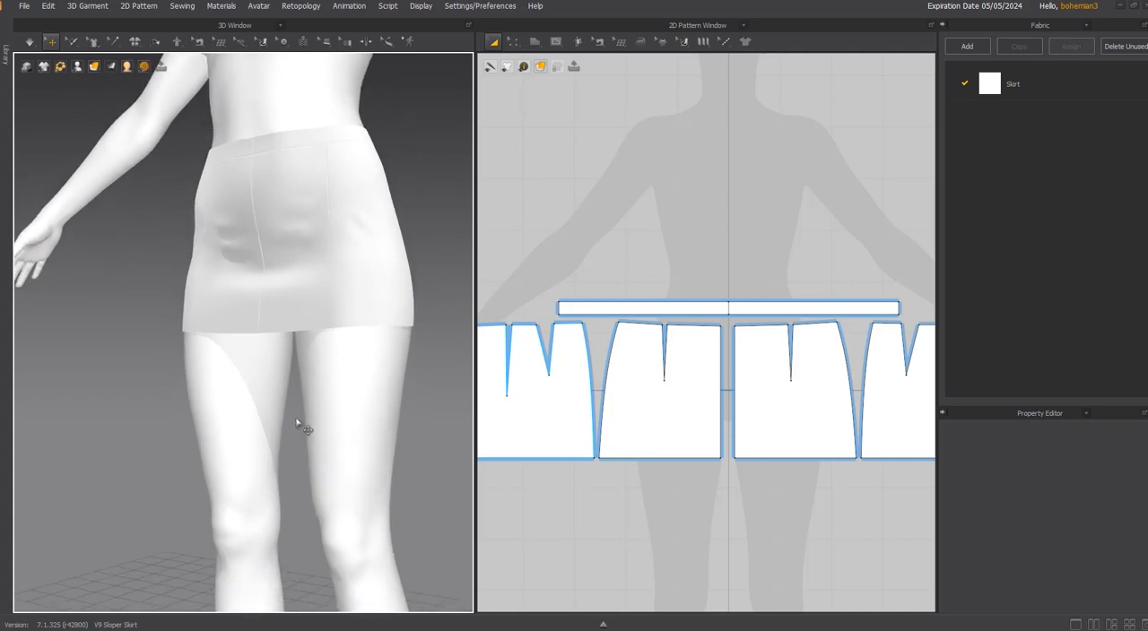
pyautogui.press('a')
pyautogui.scroll(-3, 690, 488)
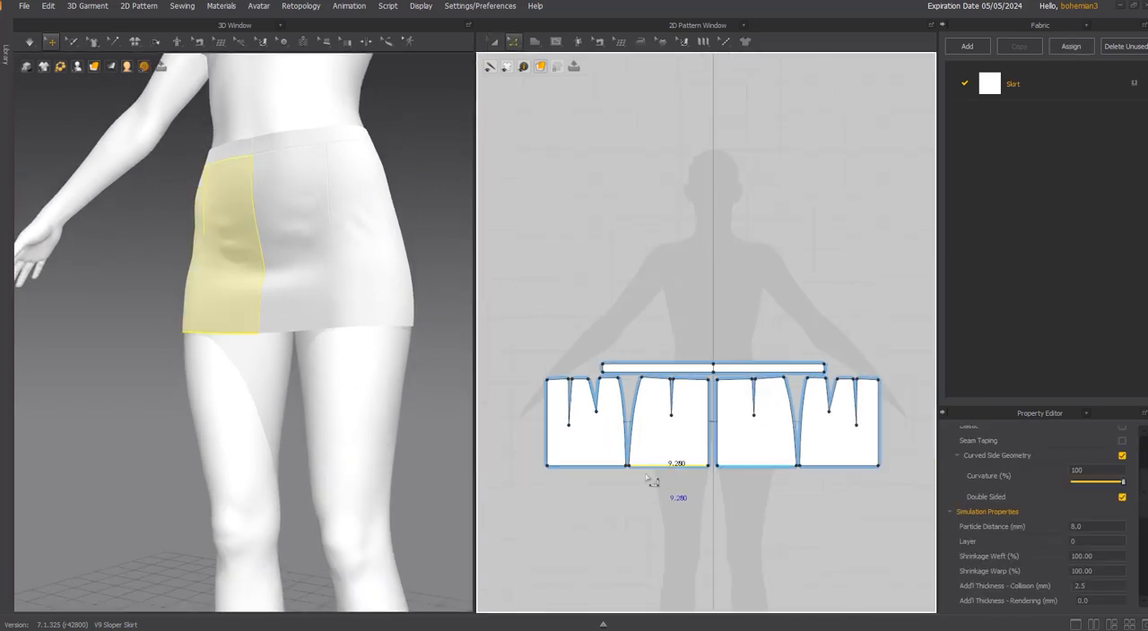
pyautogui.click(602, 466)
pyautogui.rightClick(606, 471)
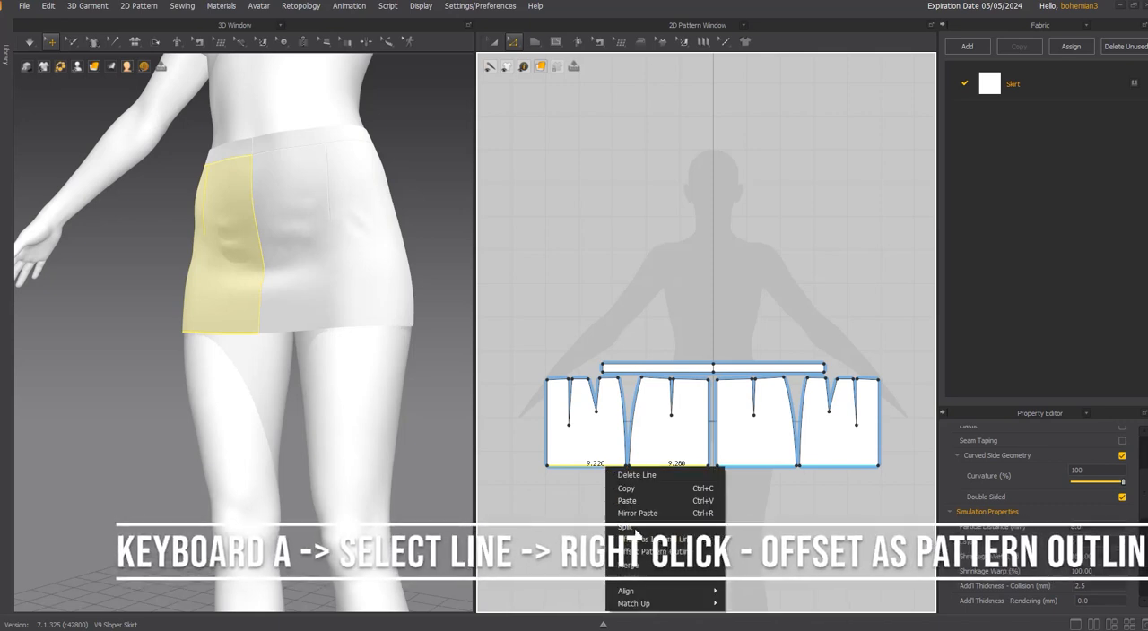
pyautogui.click(656, 553)
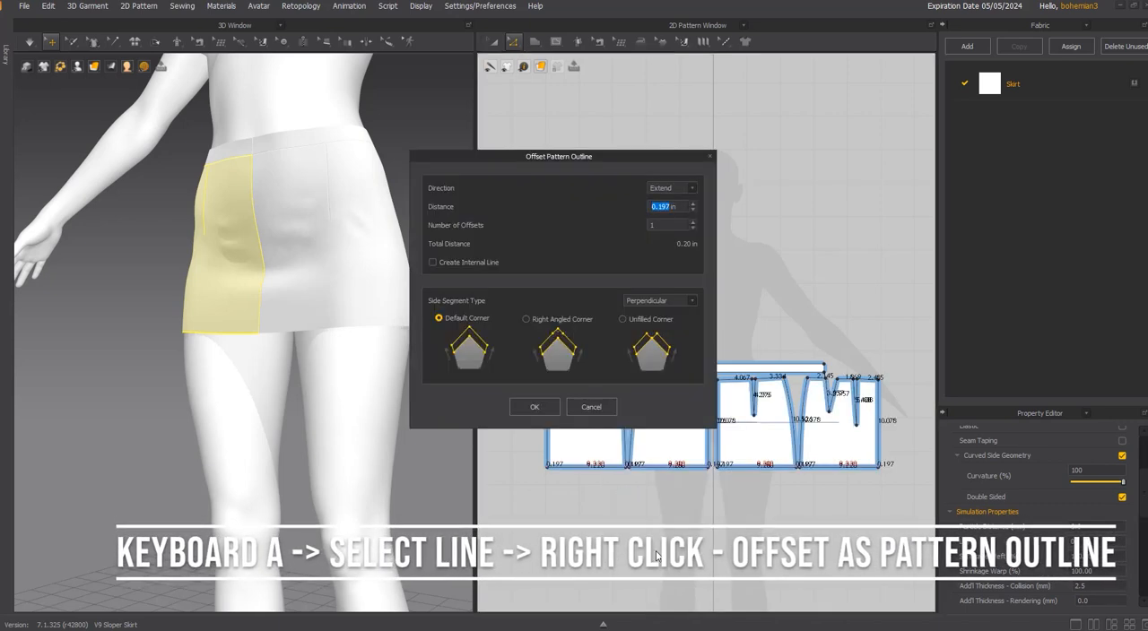
pyautogui.write('4')
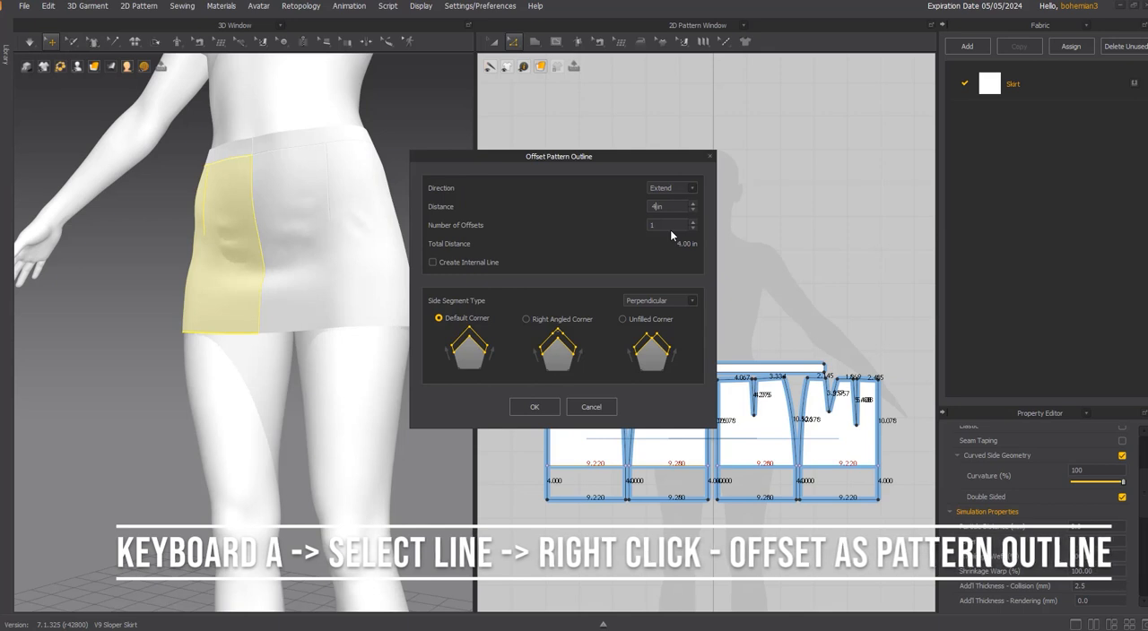
pyautogui.click(469, 263)
pyautogui.click(468, 261)
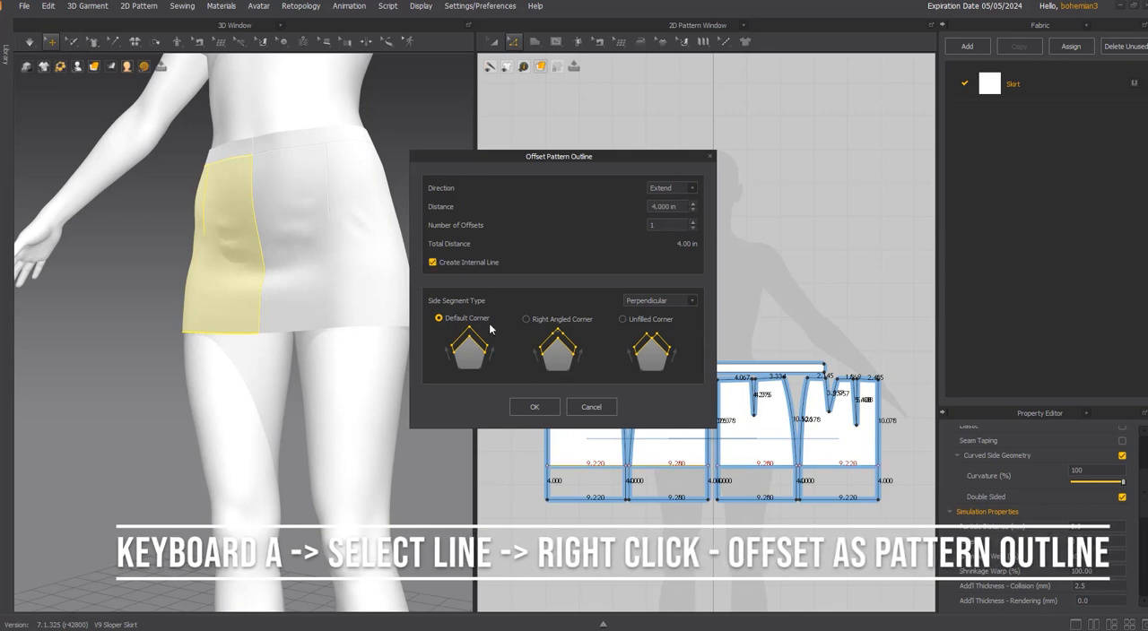
pyautogui.click(534, 409)
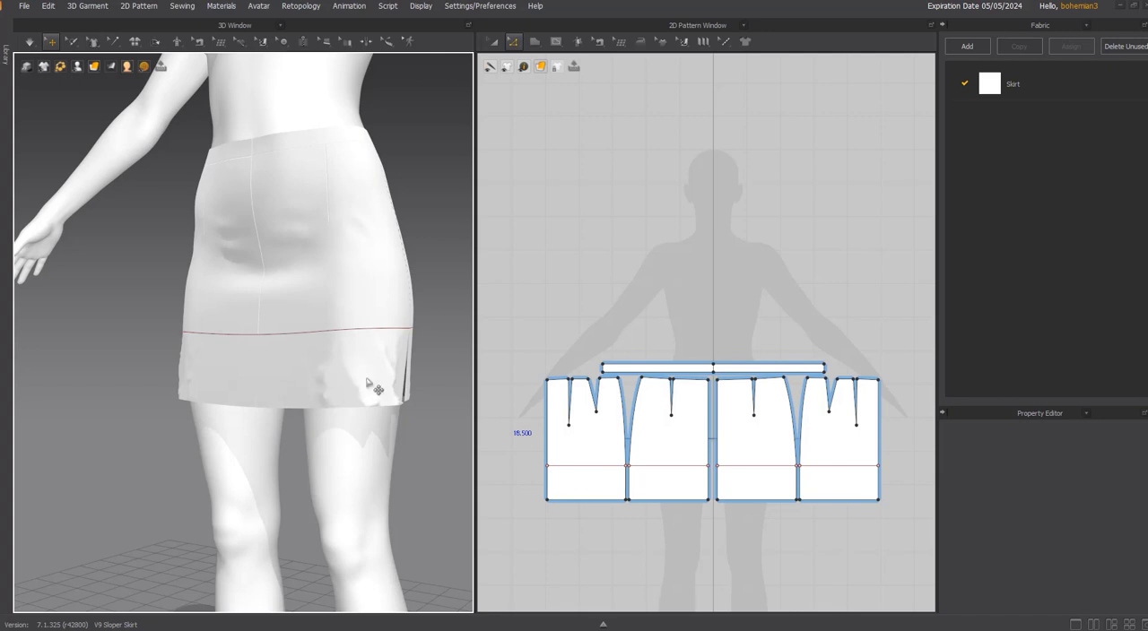
# Simulate the extended skirt so it drapes on the avatar.
pyautogui.press('space')
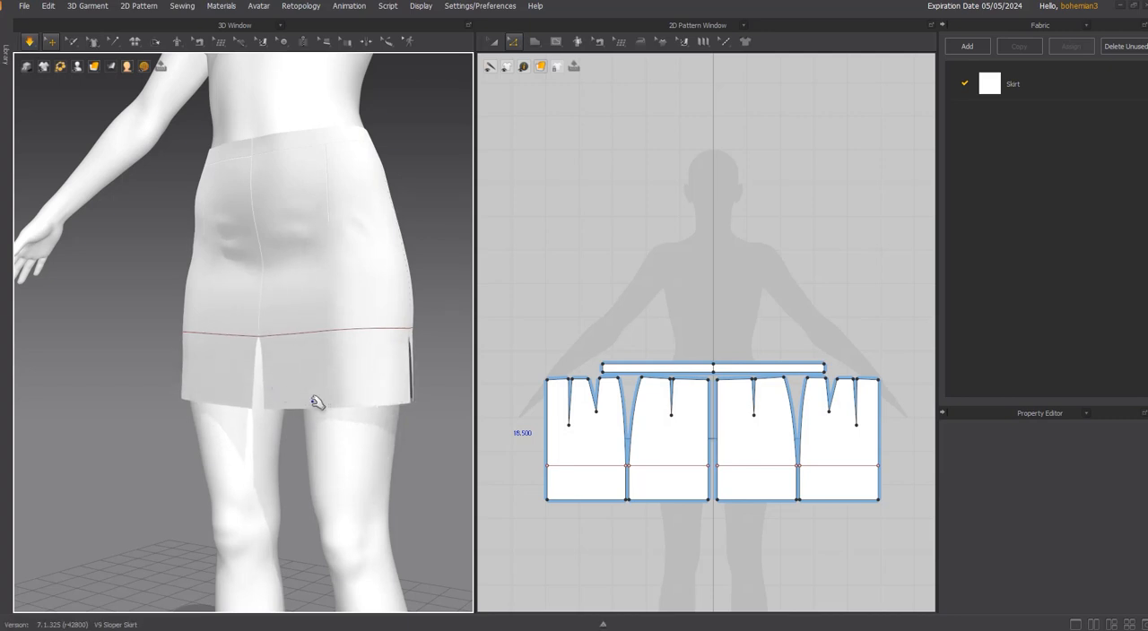
pyautogui.press('space')
pyautogui.press('a')
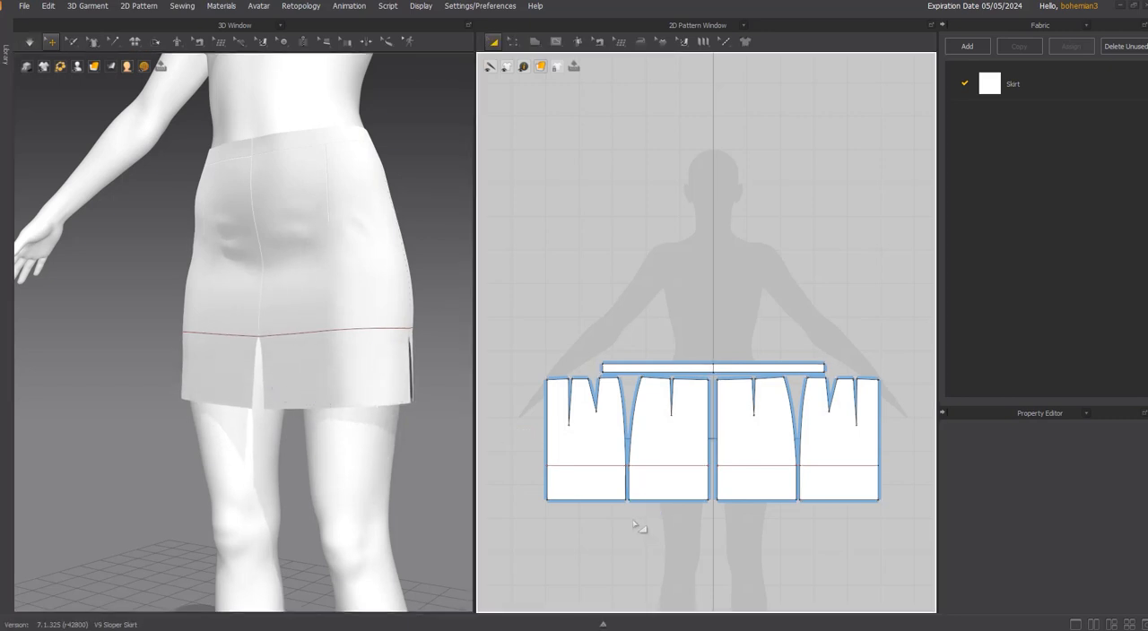
# Move the hem lines of the front and back panels further down toward the knees and simulate the longer skirt.
pyautogui.press('z')
pyautogui.click(596, 501)
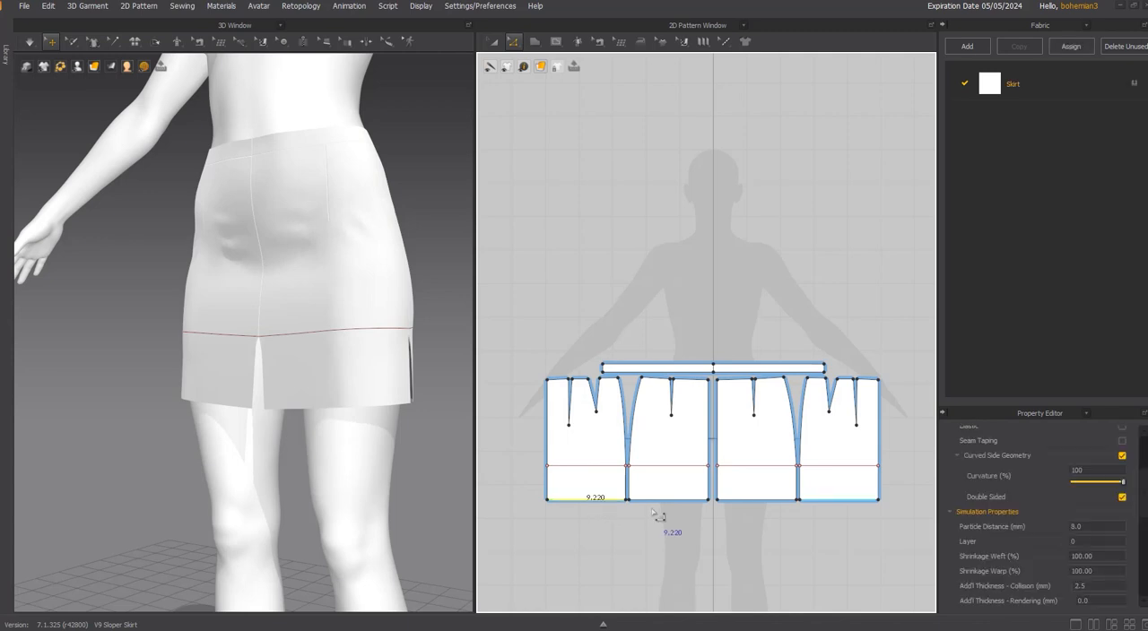
pyautogui.keyDown('shift'); pyautogui.moveTo(656, 500); pyautogui.dragTo(656, 535); pyautogui.keyUp('shift')
pyautogui.press('space')
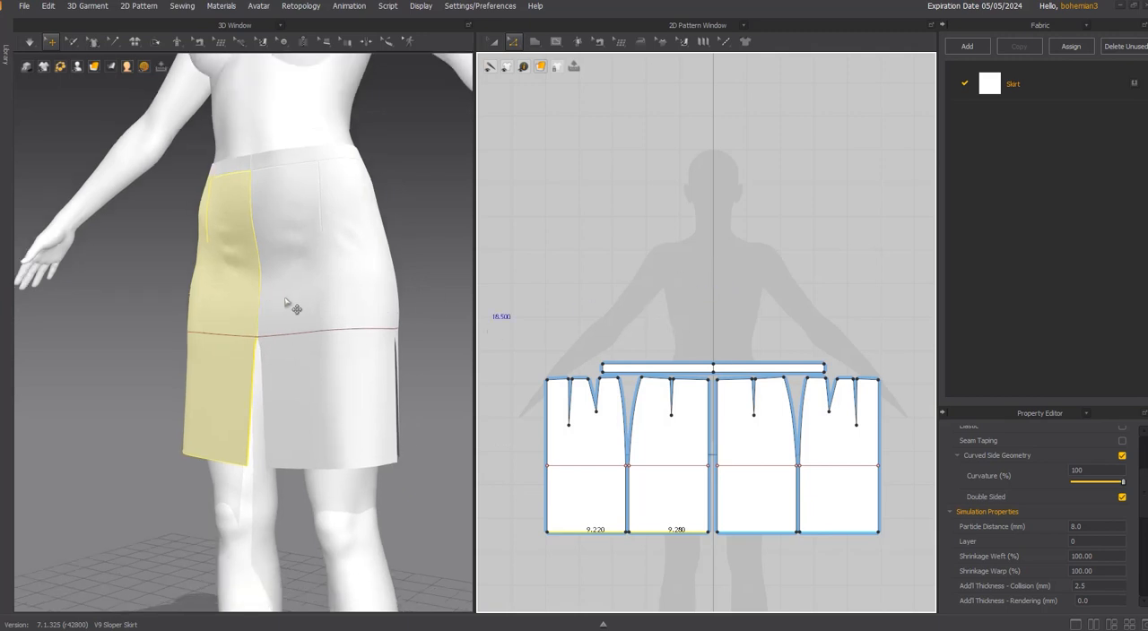
pyautogui.moveTo(293, 305); pyautogui.dragTo(287, 336, button='right')
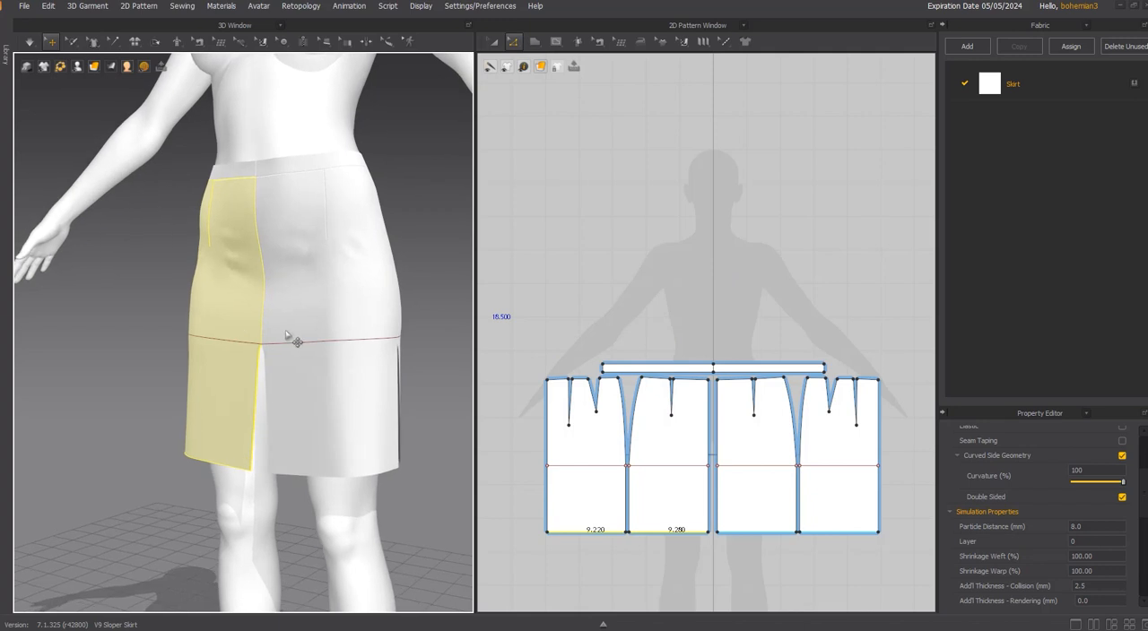
# Create a small rectangle pattern 2 in wide and about 1 in high in the empty area above the waistband.
pyautogui.press('s')
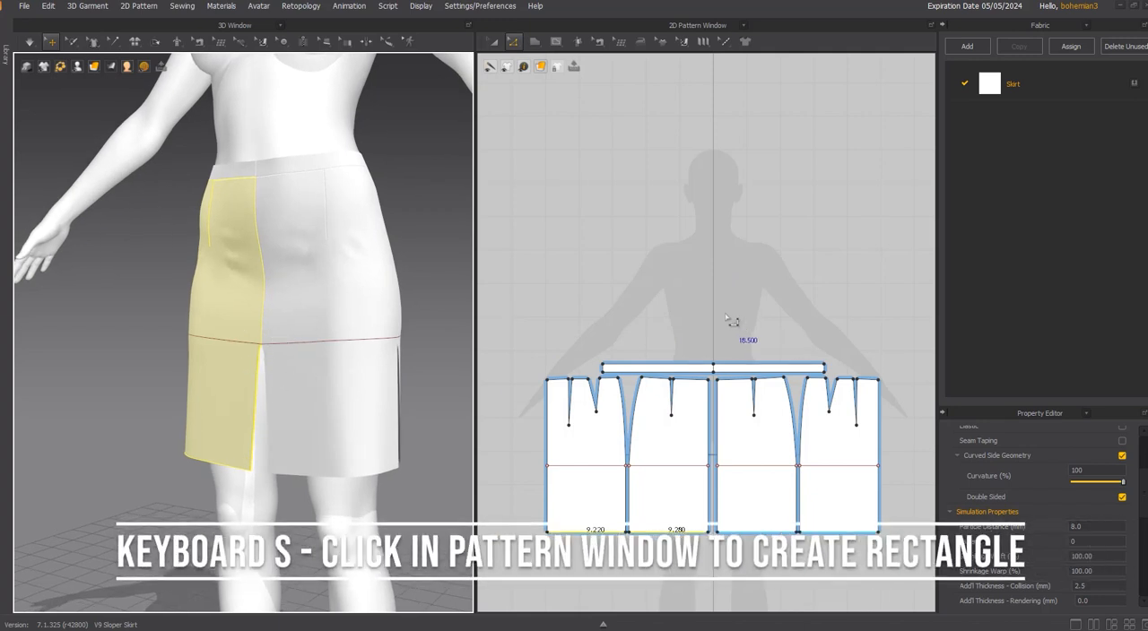
pyautogui.press('s')
pyautogui.click(692, 236)
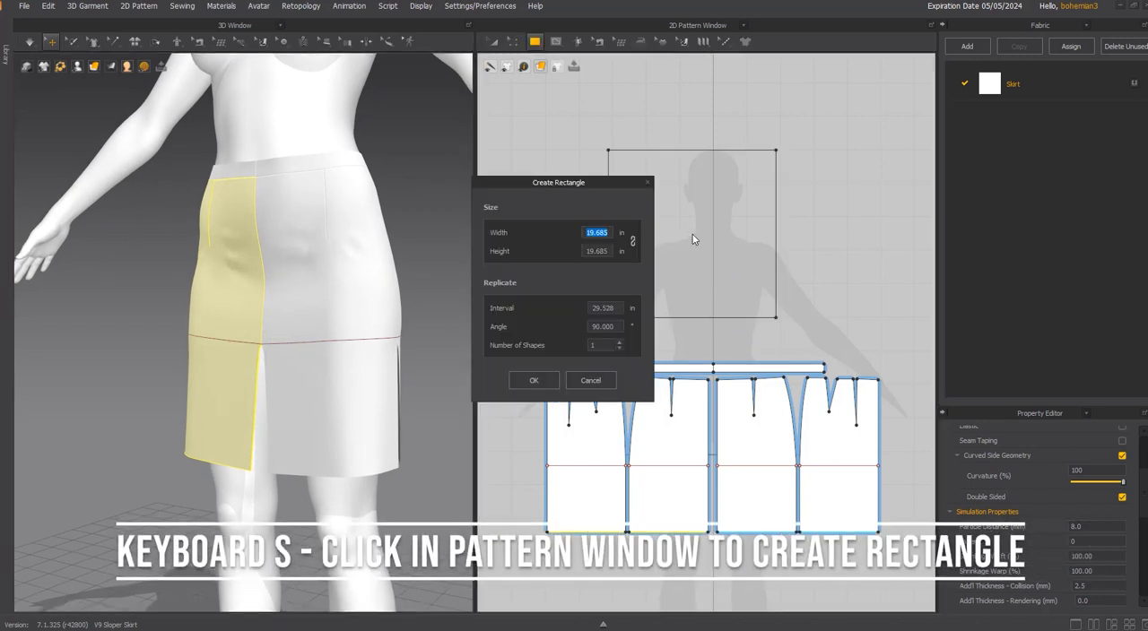
pyautogui.write('2')
pyautogui.press('Tab')
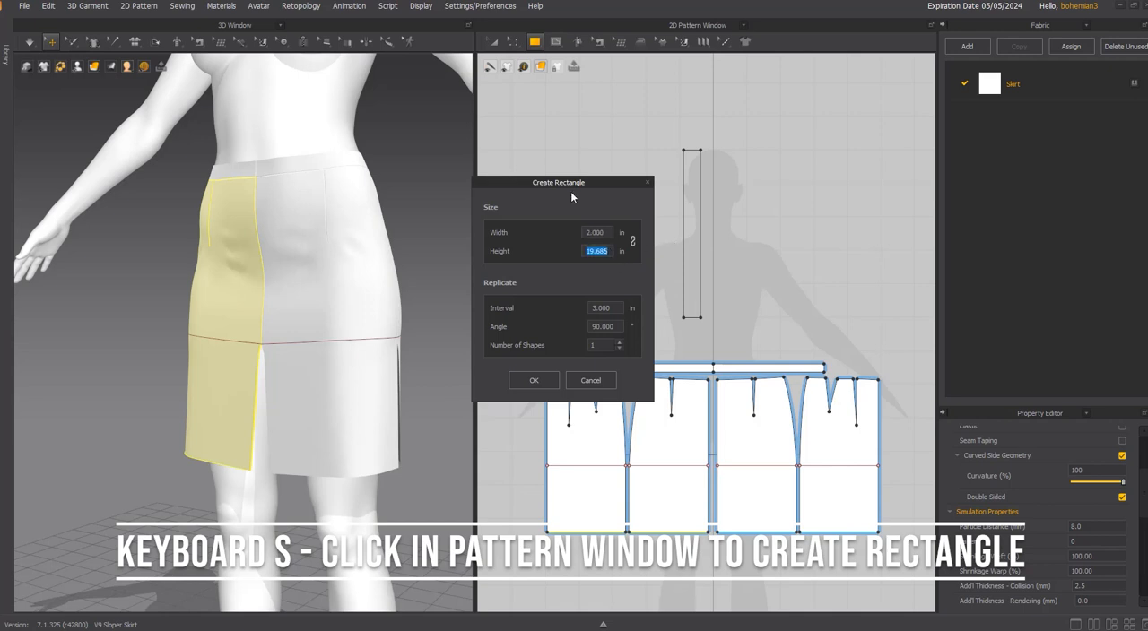
pyautogui.write('2')
pyautogui.click(534, 380)
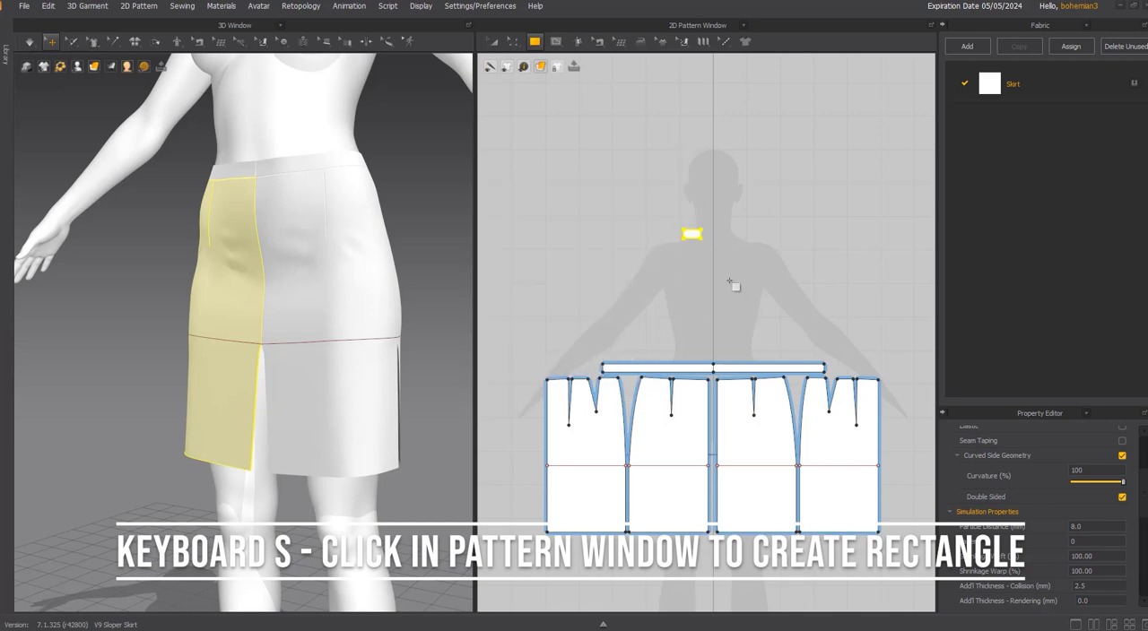
# Split the lower edge of the small rectangle into two equal segments with Uniform Split.
pyautogui.scroll(2, 711, 243)
pyautogui.scroll(4, 314, 359)
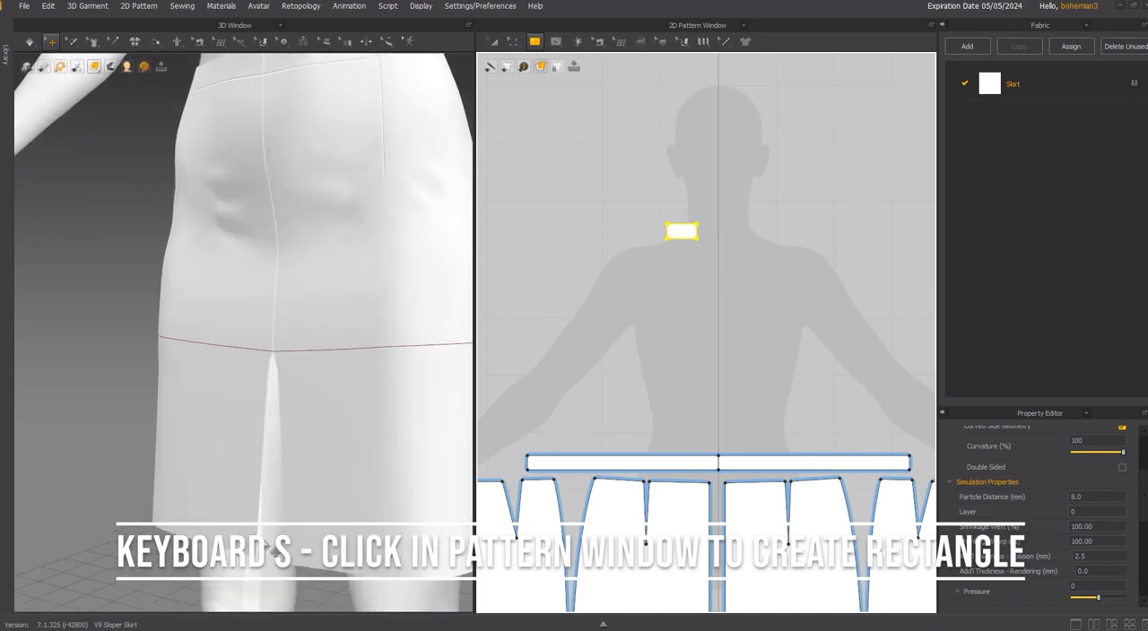
pyautogui.scroll(2, 715, 239)
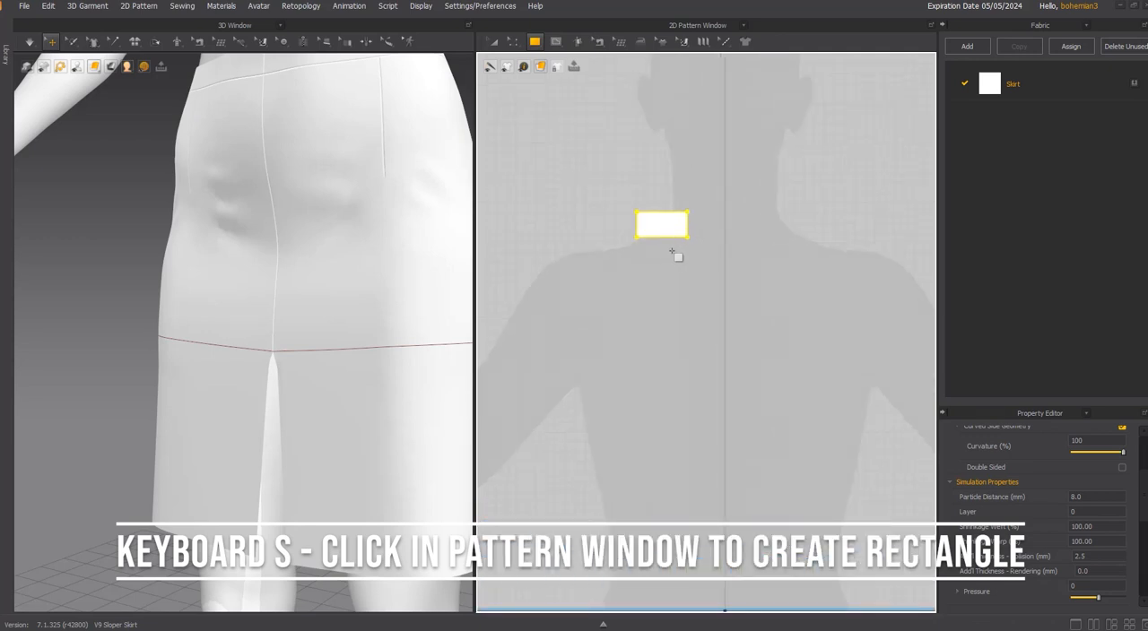
pyautogui.scroll(2, 670, 252)
pyautogui.press('z')
pyautogui.click(662, 234)
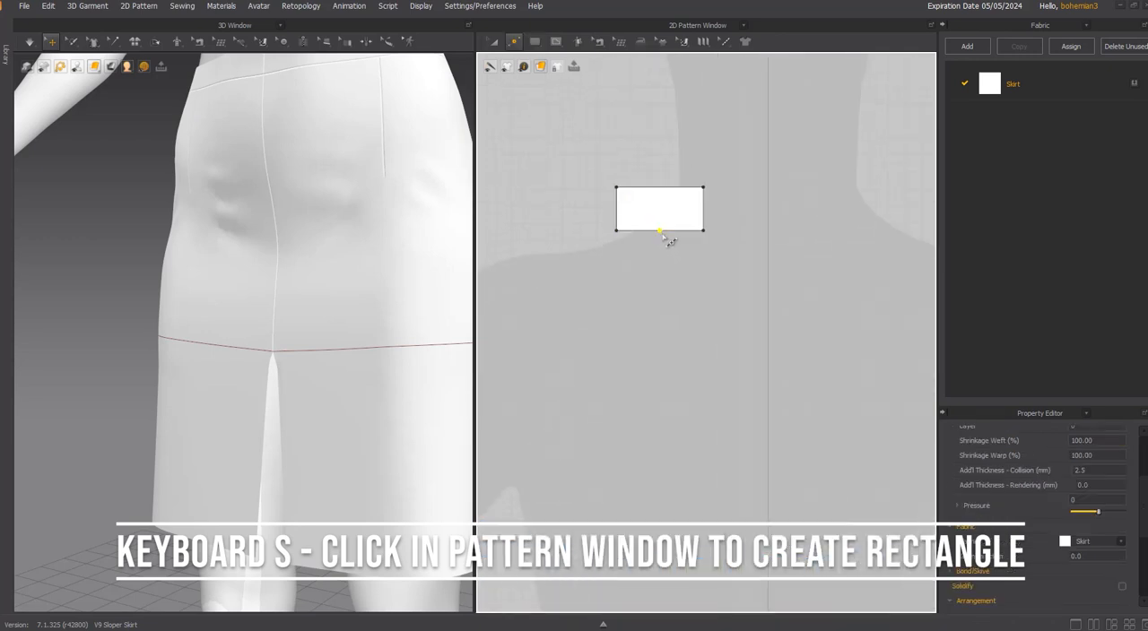
pyautogui.click(661, 231)
pyautogui.rightClick(661, 231)
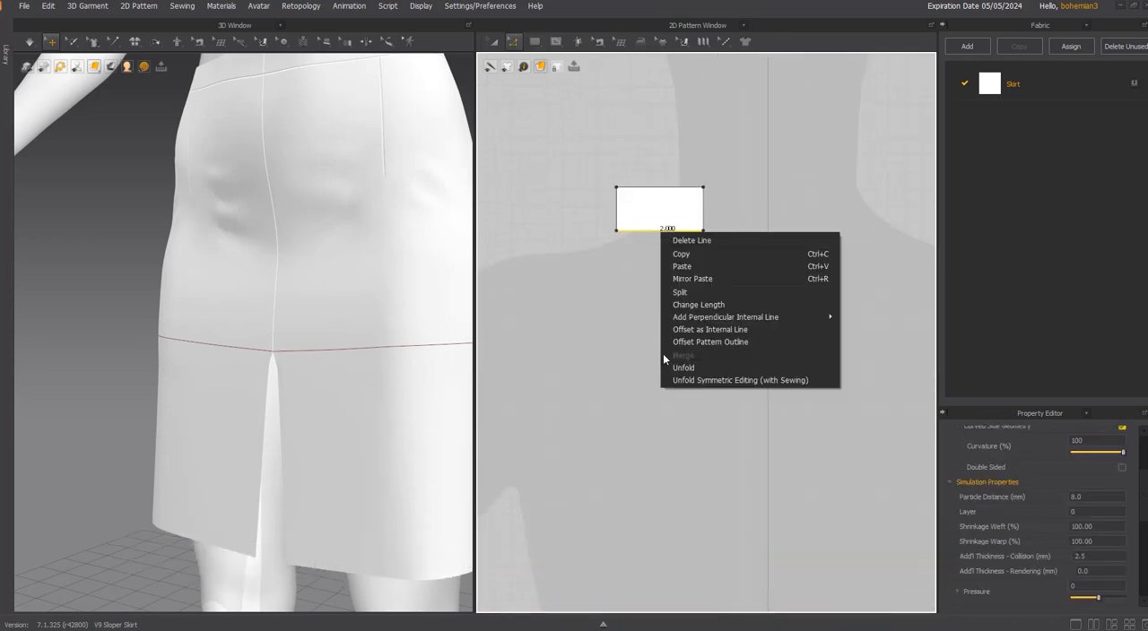
pyautogui.click(692, 292)
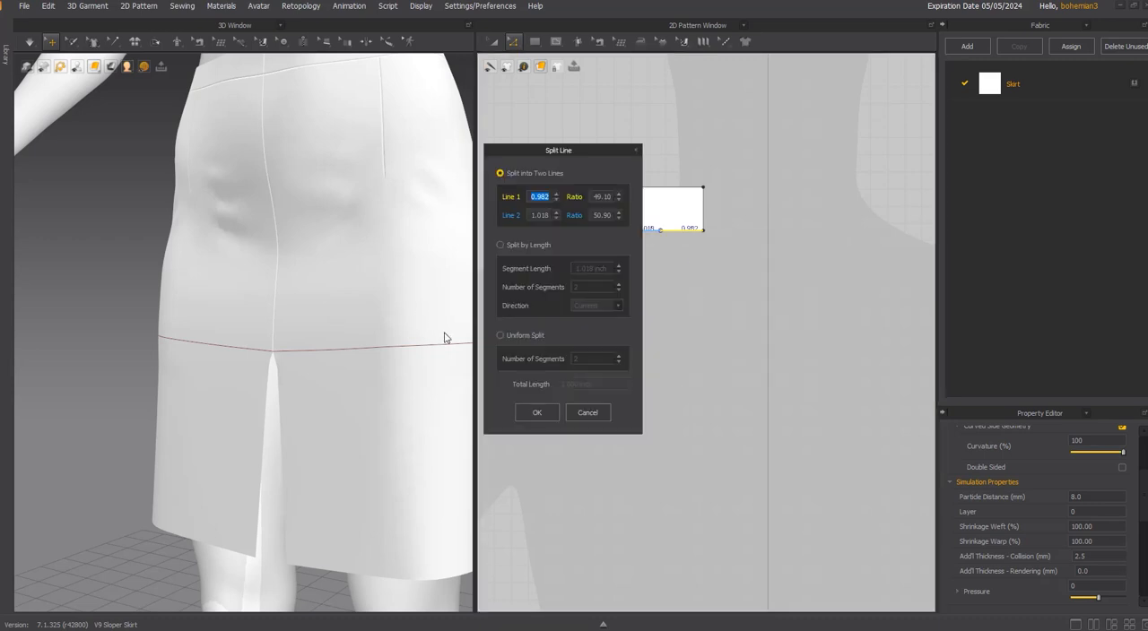
pyautogui.click(522, 334)
pyautogui.click(536, 412)
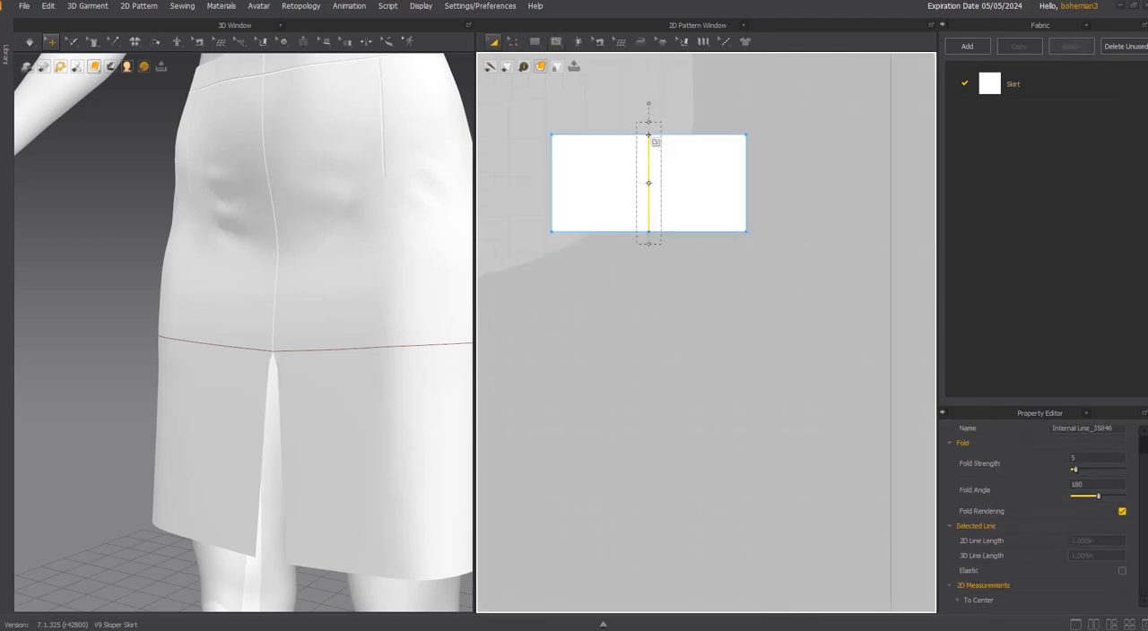
# Draw a vertical internal line through the middle of the small rectangle, starting from the midpoint of its lower edge.
pyautogui.scroll(-2, 652, 137)
pyautogui.click(658, 243)
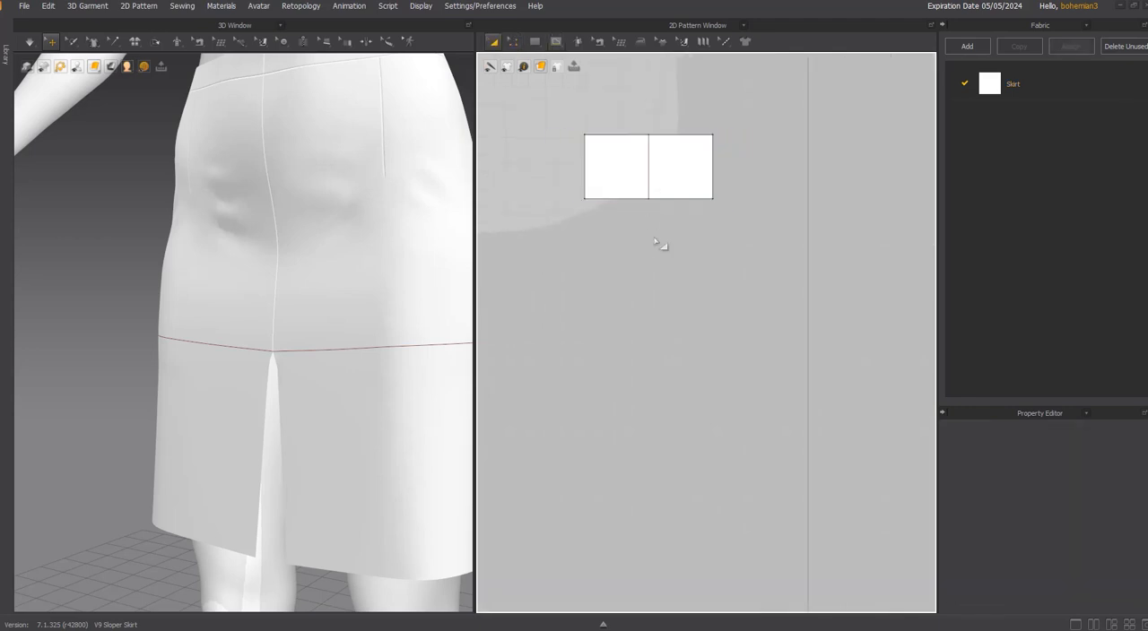
pyautogui.scroll(-1, 658, 243)
pyautogui.scroll(-1, 658, 243)
pyautogui.scroll(2, 658, 243)
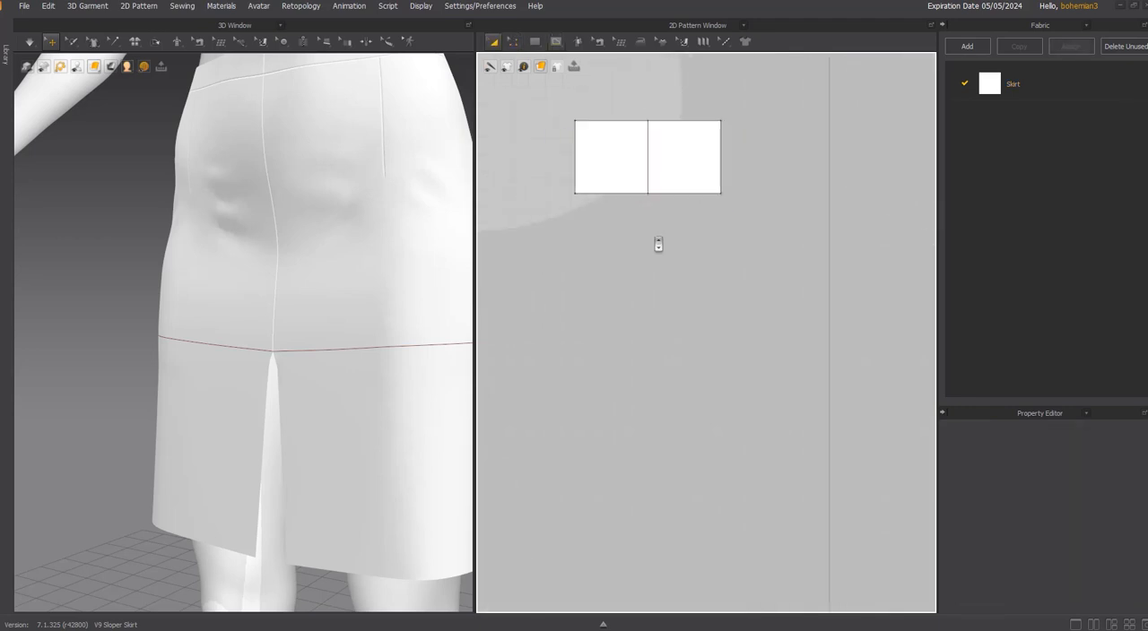
pyautogui.press('g')
pyautogui.scroll(-1, 646, 235)
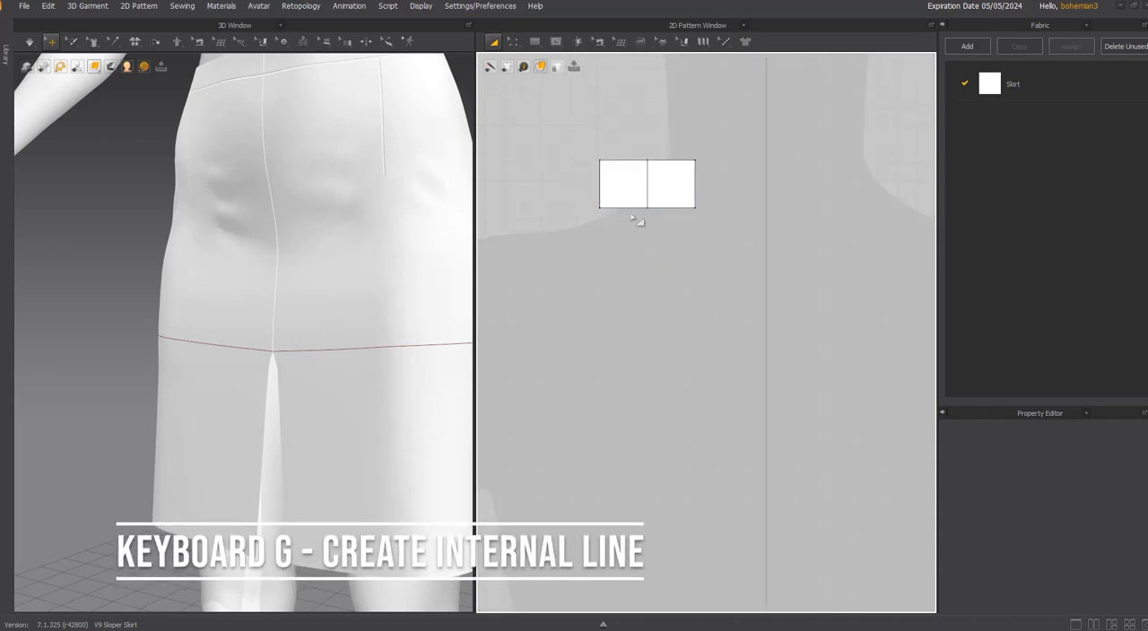
# Create a rectangle pattern 1 in wide and 4 in high and align it directly beneath the left half of the small rectangle.
pyautogui.press('g')
pyautogui.click(609, 232)
pyautogui.write('1')
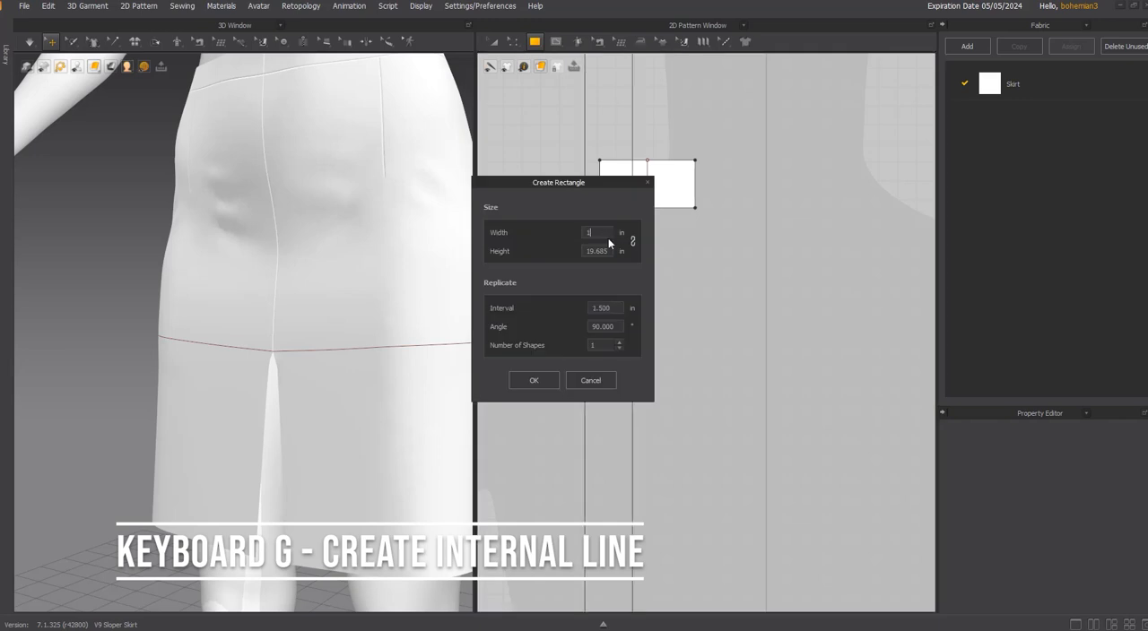
pyautogui.click(550, 381)
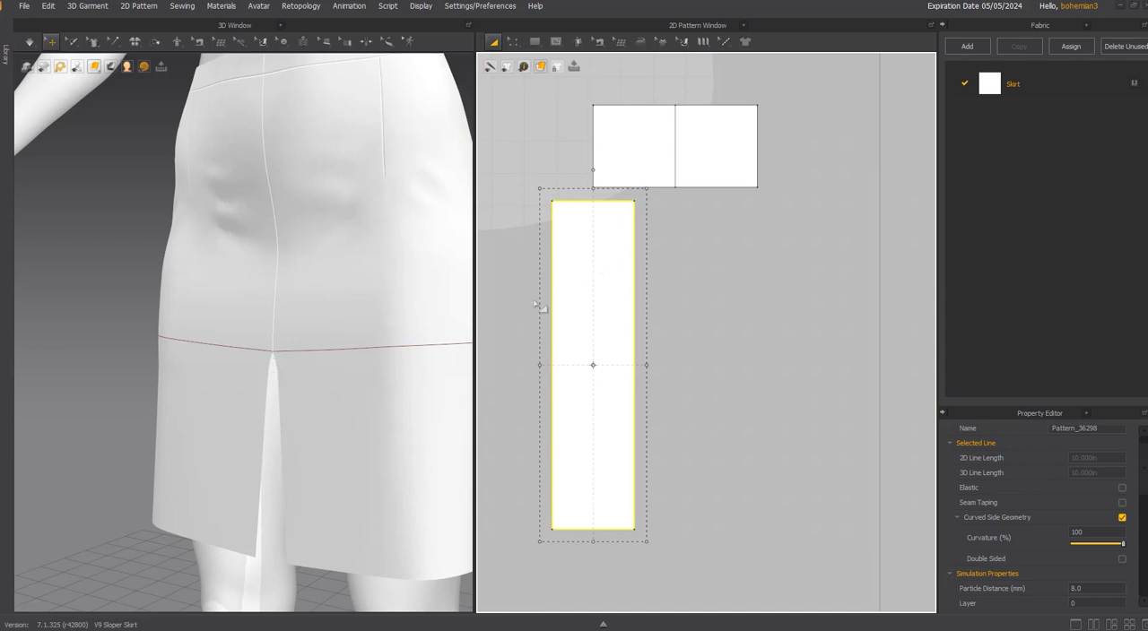
pyautogui.moveTo(610, 220); pyautogui.dragTo(651, 220)
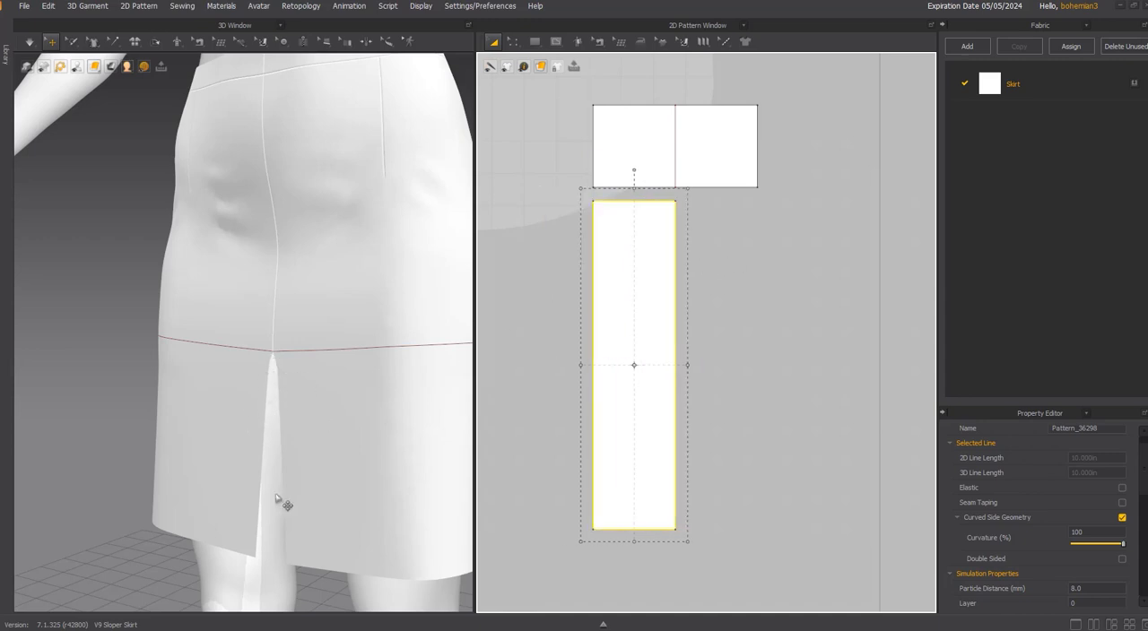
# Offset the tall rectangle's left outline outward by 1 in, extending the piece and creating an internal line along the original edge.
pyautogui.press('z')
pyautogui.click(594, 282)
pyautogui.rightClick(595, 283)
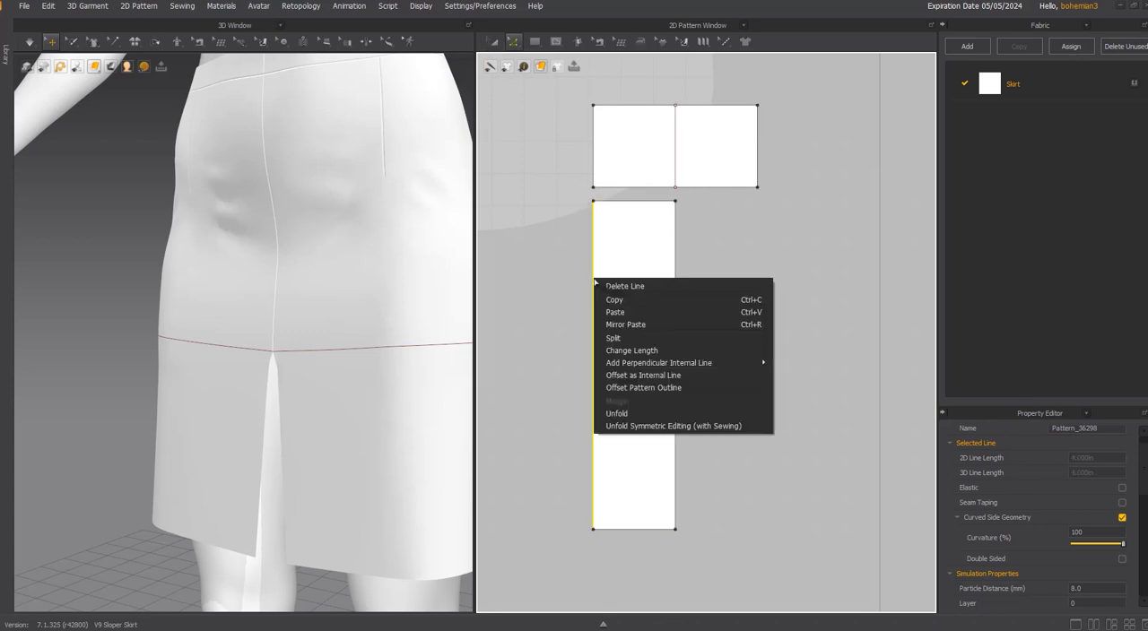
pyautogui.click(660, 388)
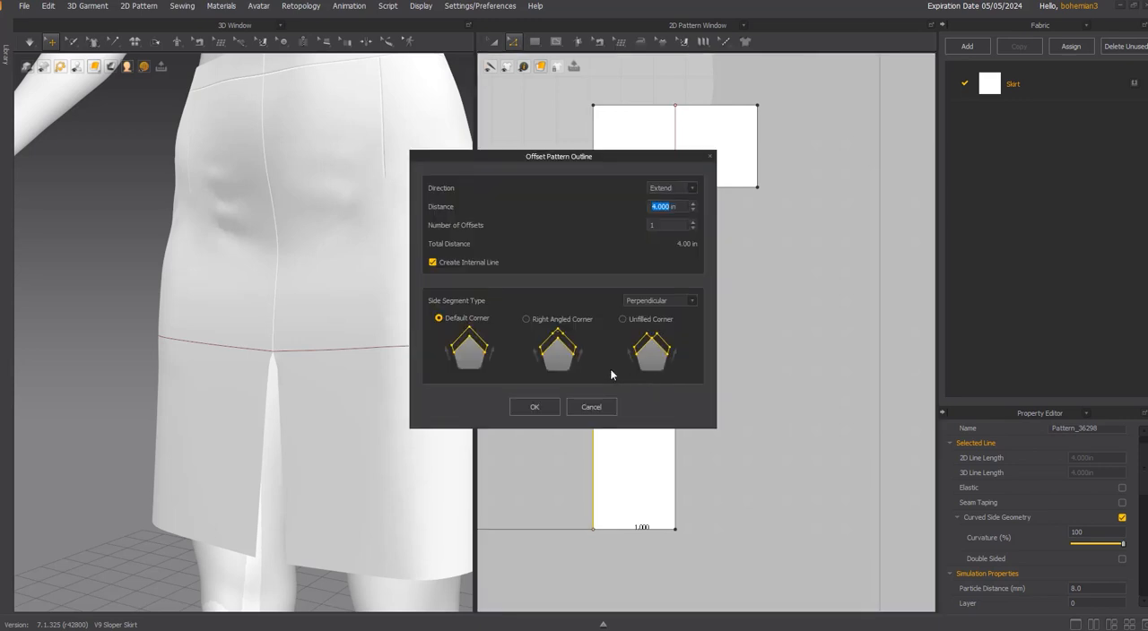
pyautogui.write('1')
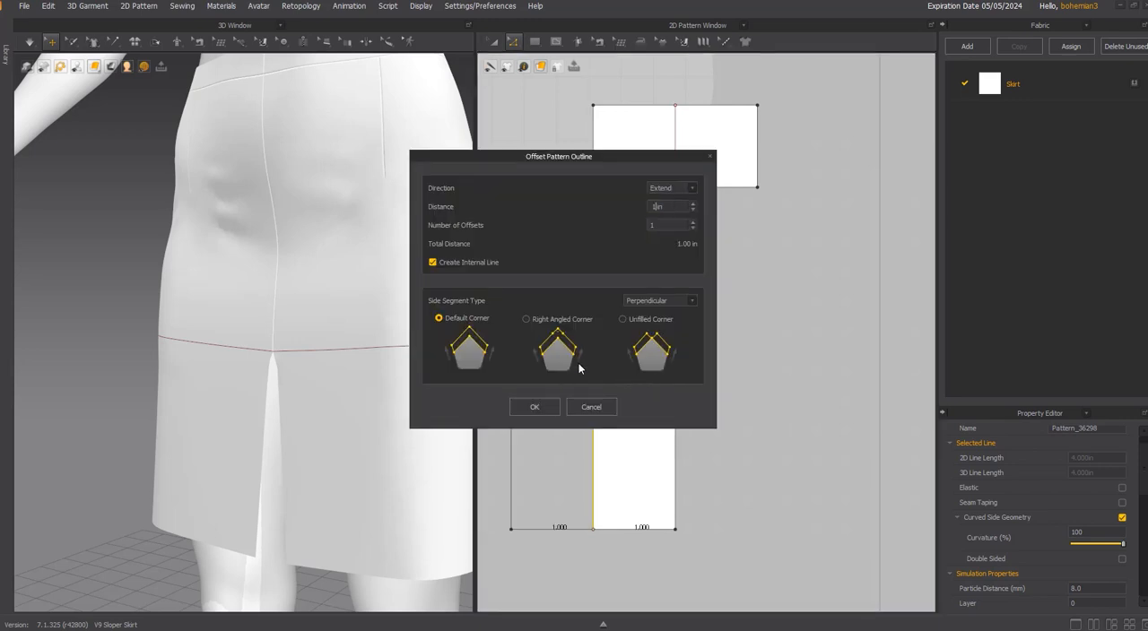
pyautogui.moveTo(601, 156); pyautogui.dragTo(747, 303)
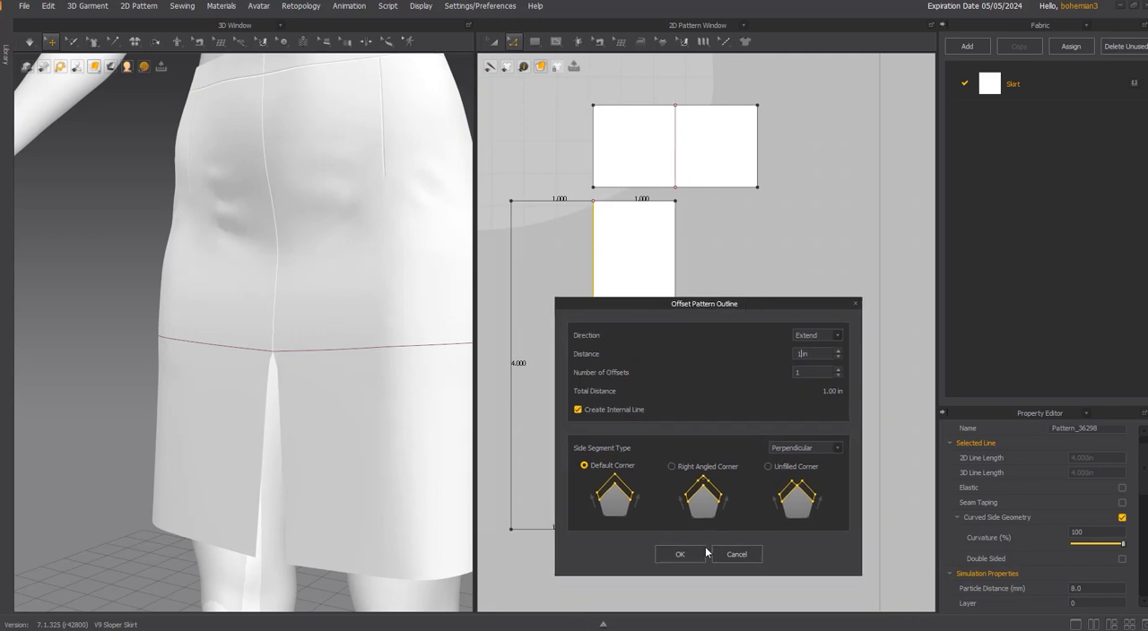
pyautogui.click(680, 554)
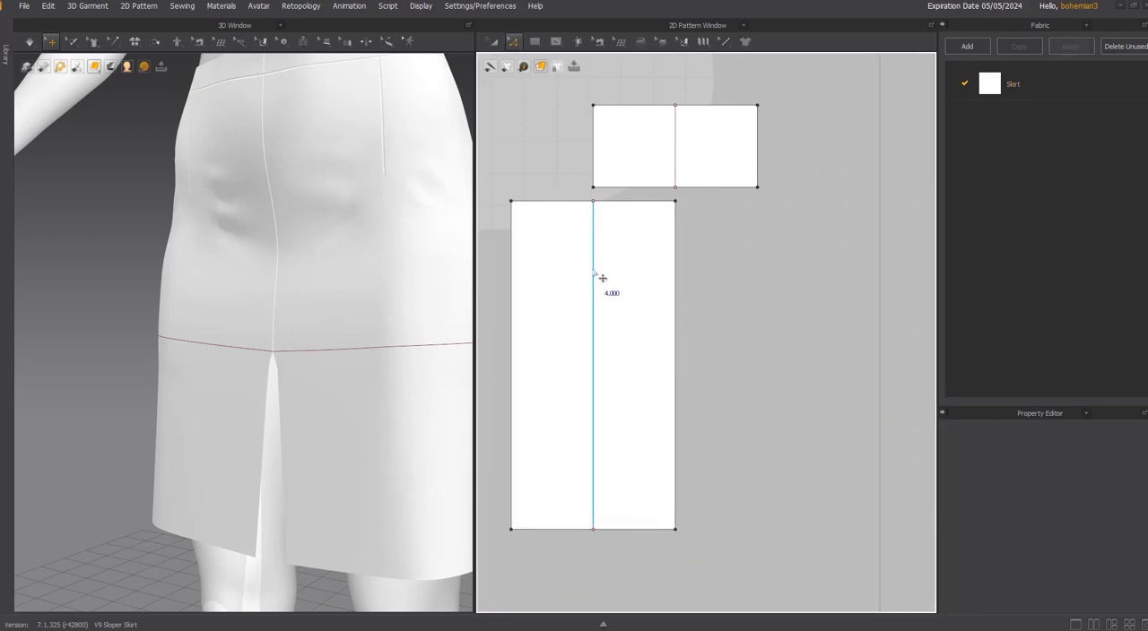
# Cut and sew the widened piece along its internal line and move the left strip slightly away from the right one.
pyautogui.rightClick(593, 270)
pyautogui.click(641, 393)
pyautogui.press('a')
pyautogui.moveTo(561, 240); pyautogui.dragTo(545, 239)
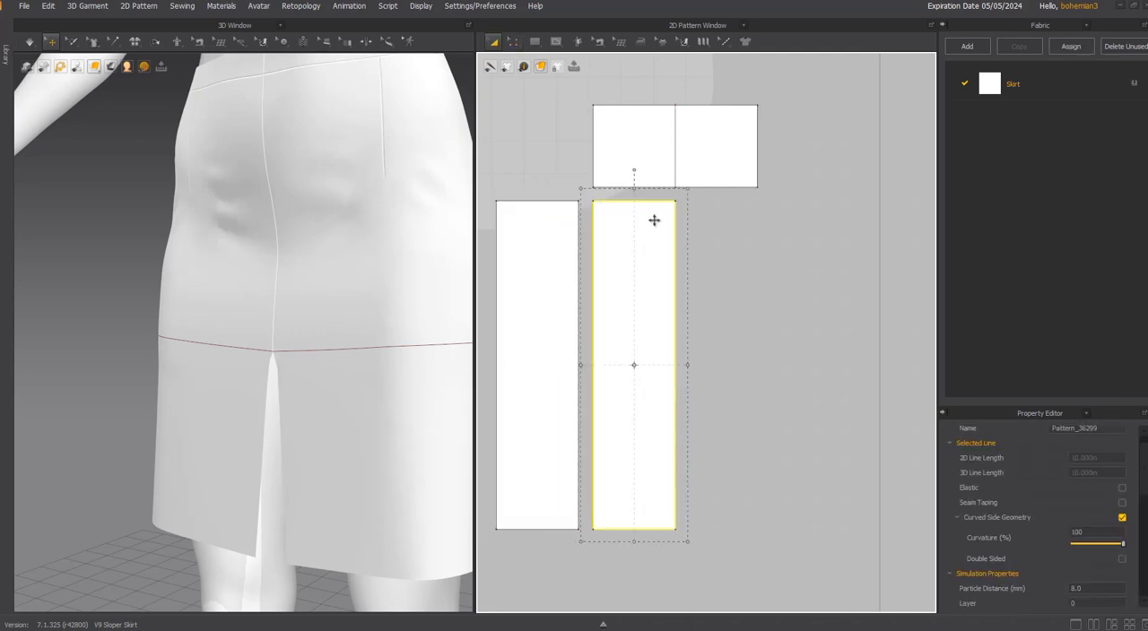
# Float the sewing tools as a palette and free-sew the left half of the small rectangle's lower edge to the right strip's top edge.
pyautogui.click(199, 42)
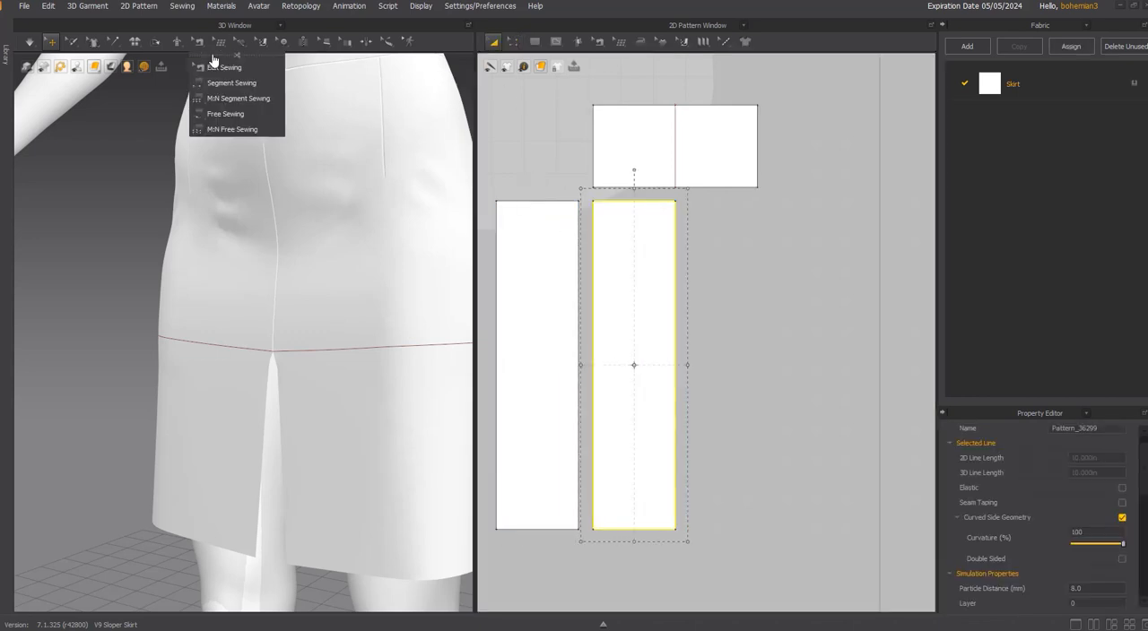
pyautogui.moveTo(213, 57); pyautogui.dragTo(381, 89)
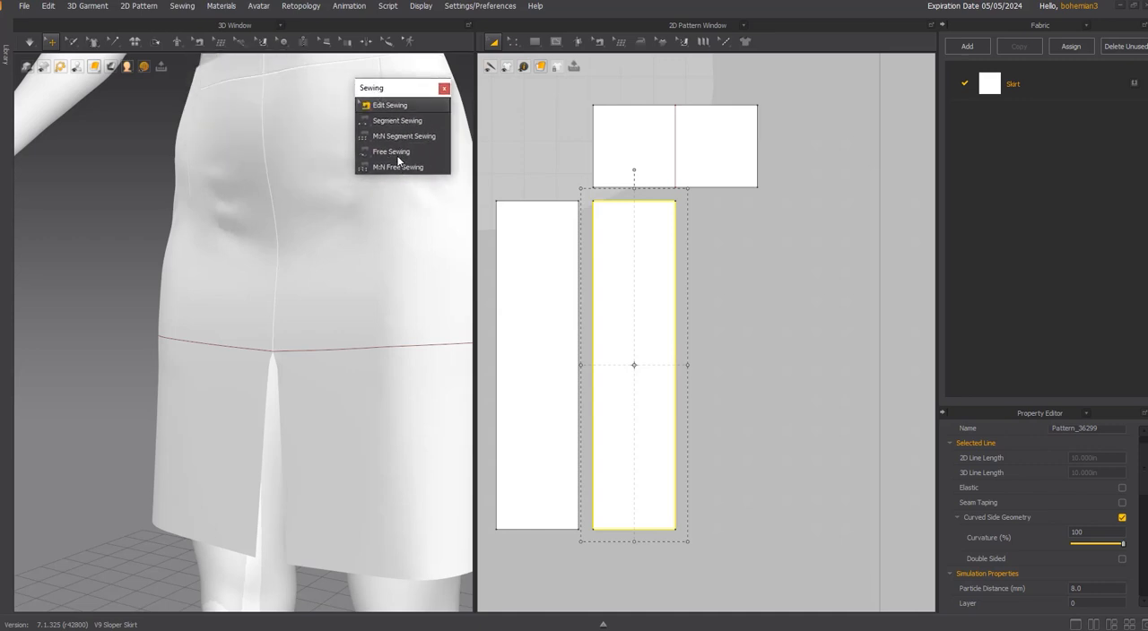
pyautogui.click(398, 154)
pyautogui.click(676, 186)
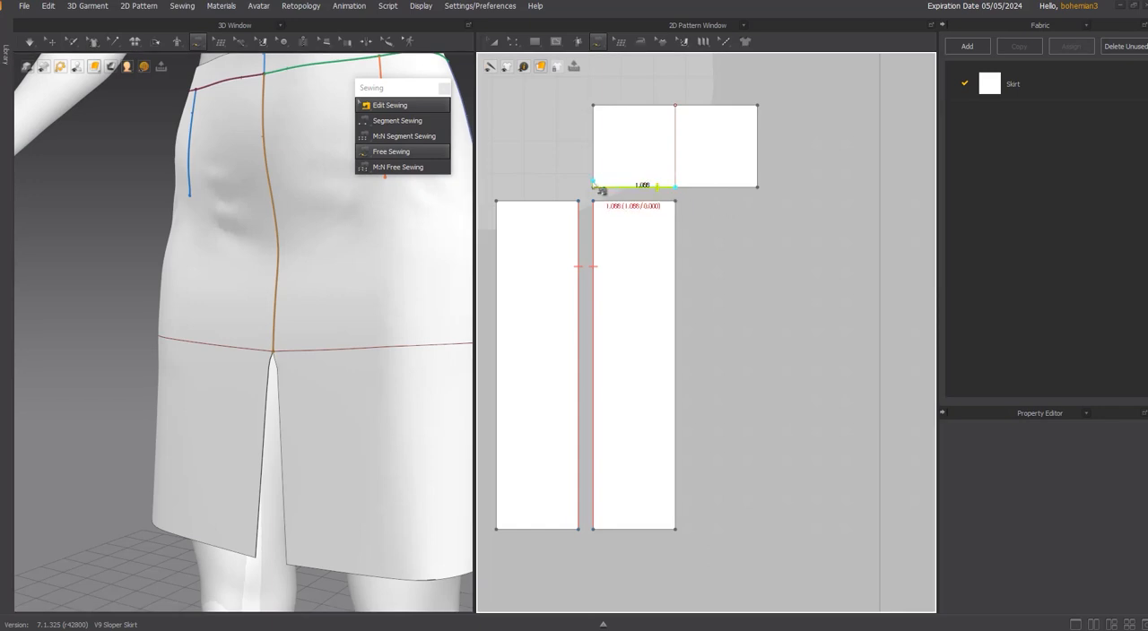
pyautogui.click(592, 186)
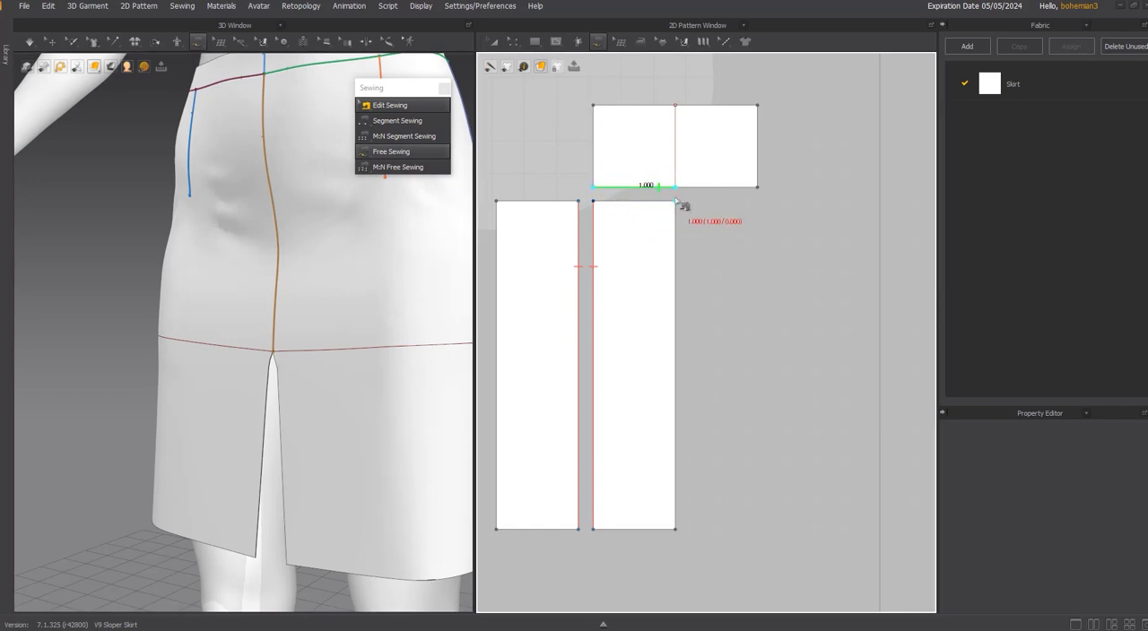
pyautogui.click(675, 200)
pyautogui.click(593, 201)
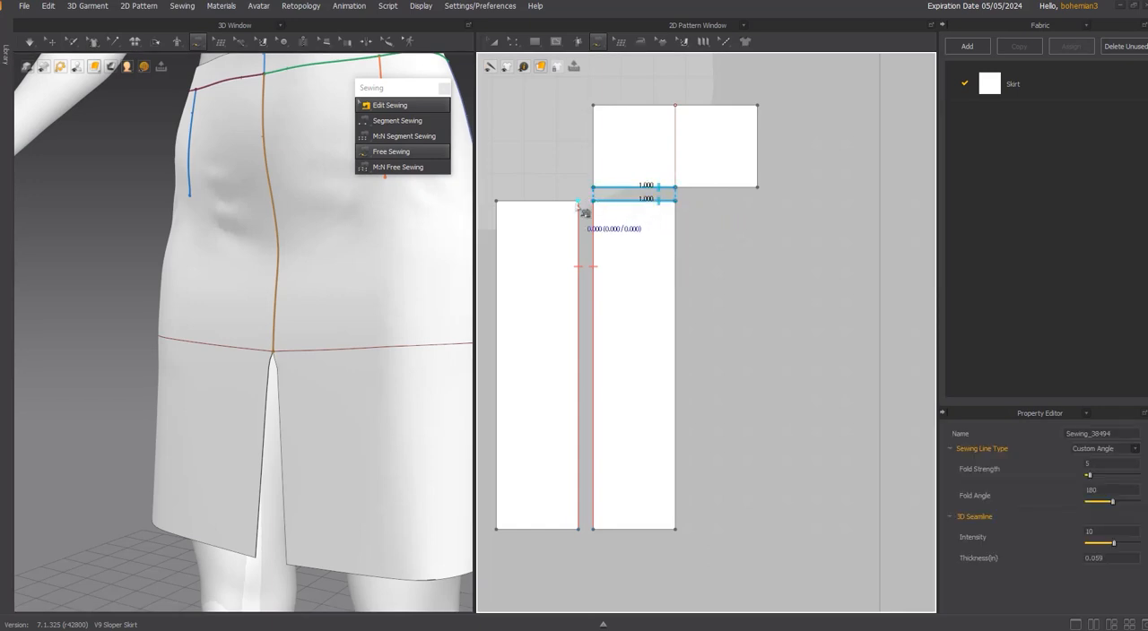
# Free-sew the top edge of the left strip to the top edge of the right strip.
pyautogui.click(579, 202)
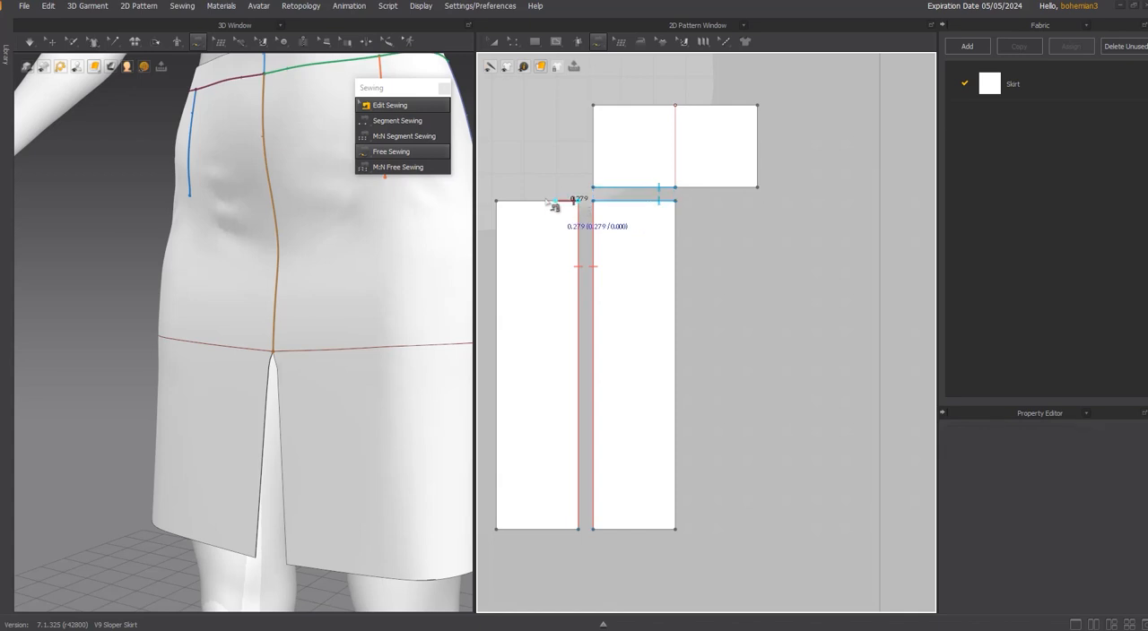
pyautogui.click(496, 201)
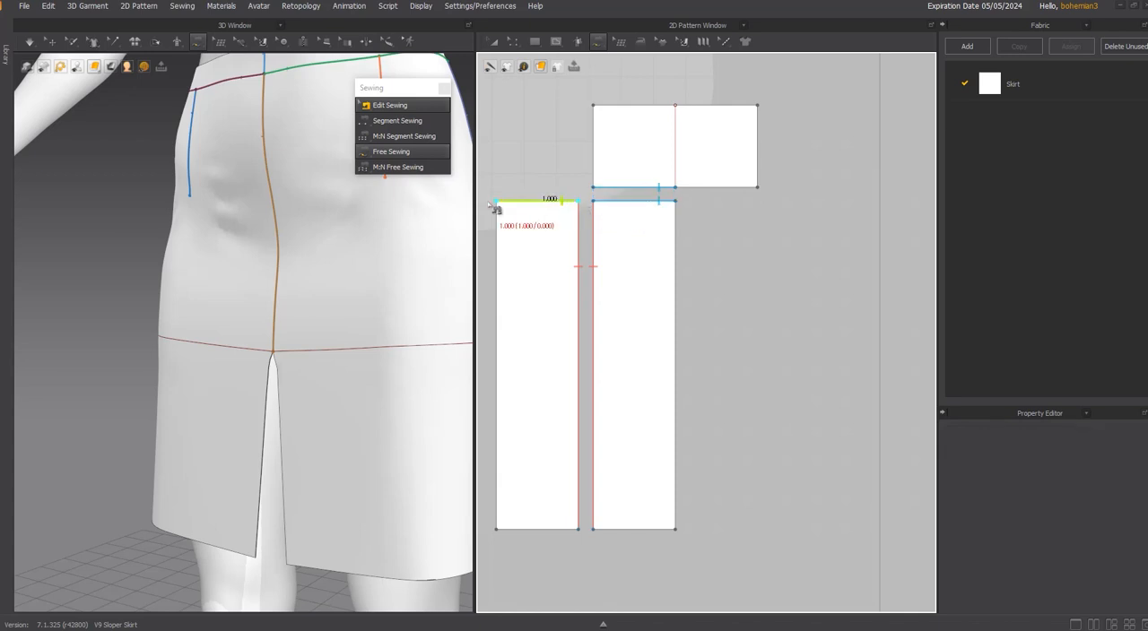
pyautogui.click(593, 201)
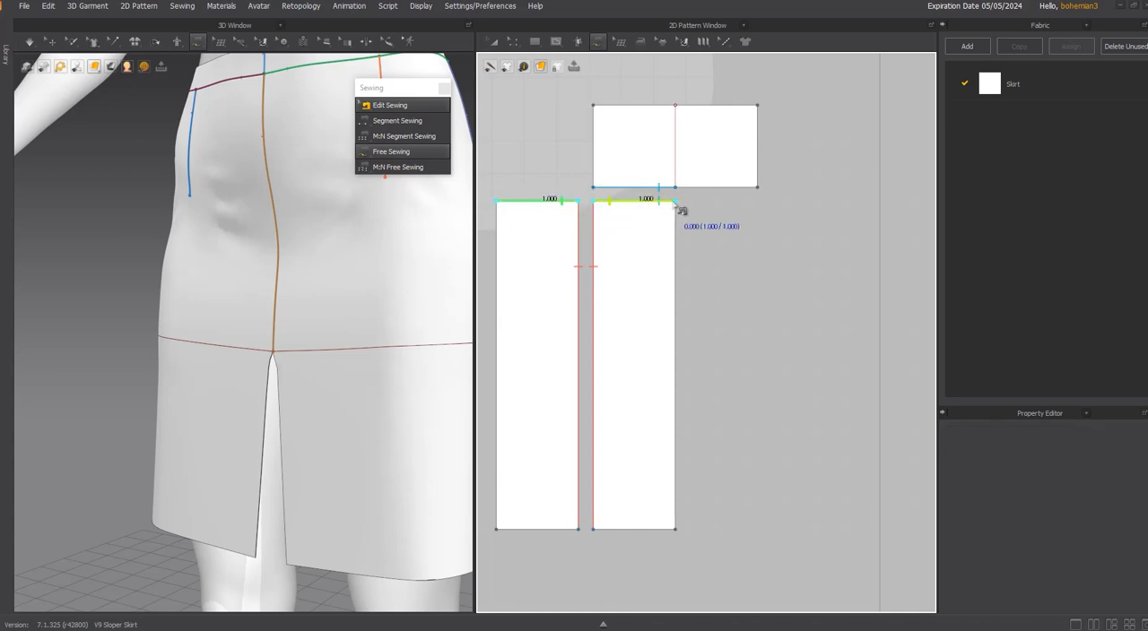
pyautogui.click(675, 201)
# Move the left strip lower and slightly outward from the right strip in the 3D view.
pyautogui.scroll(-2, 679, 215)
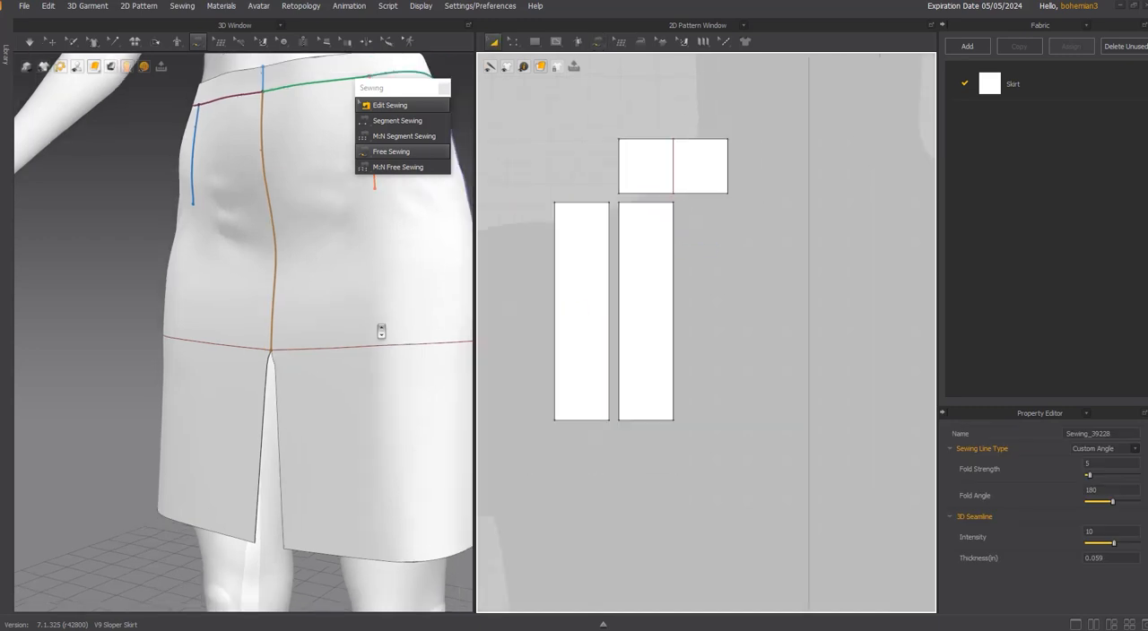
pyautogui.scroll(-5, 359, 304)
pyautogui.scroll(-3, 204, 227)
pyautogui.press('q')
pyautogui.scroll(7, 199, 121)
pyautogui.moveTo(232, 289); pyautogui.dragTo(231, 293)
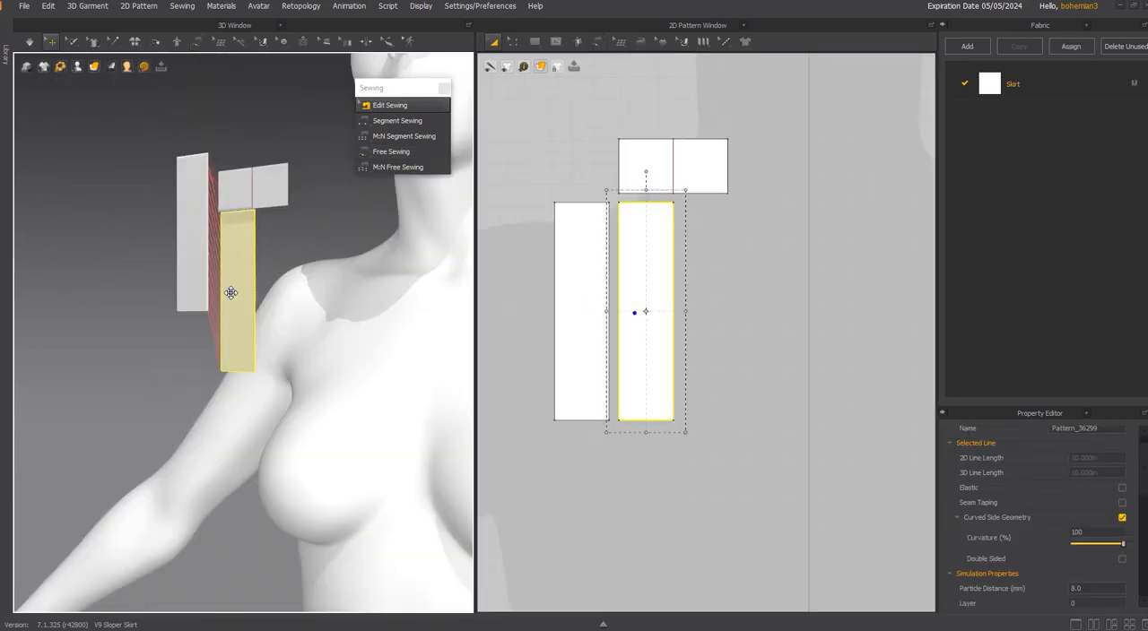
pyautogui.moveTo(202, 238); pyautogui.dragTo(185, 306)
# Freeze the small rectangle and set its simulation layer to -1.
pyautogui.click(252, 193)
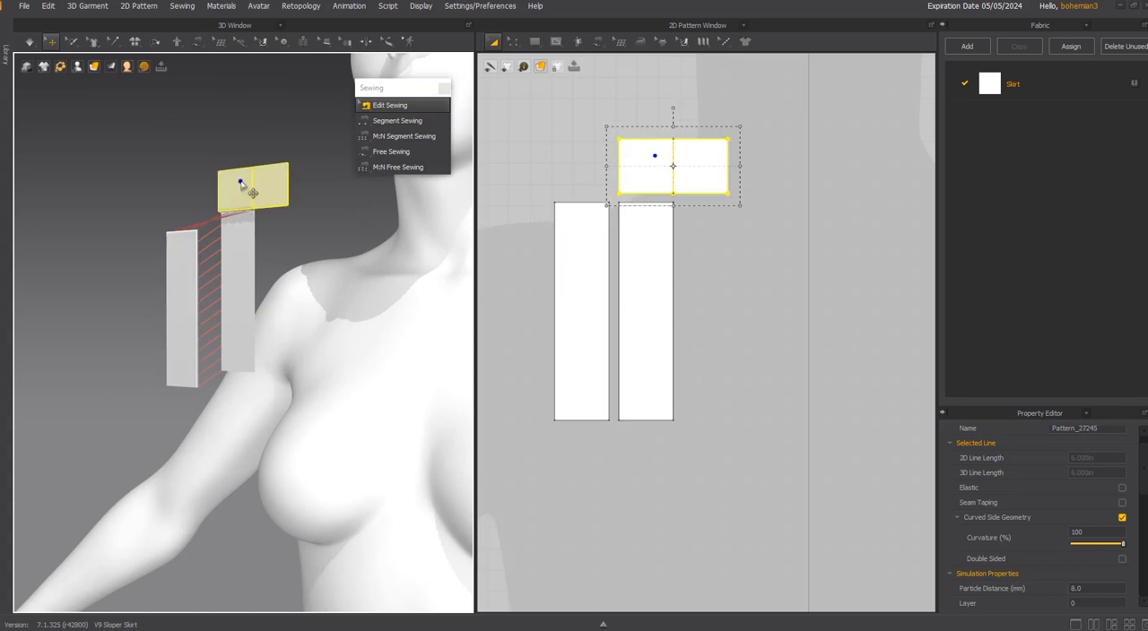
pyautogui.rightClick(244, 186)
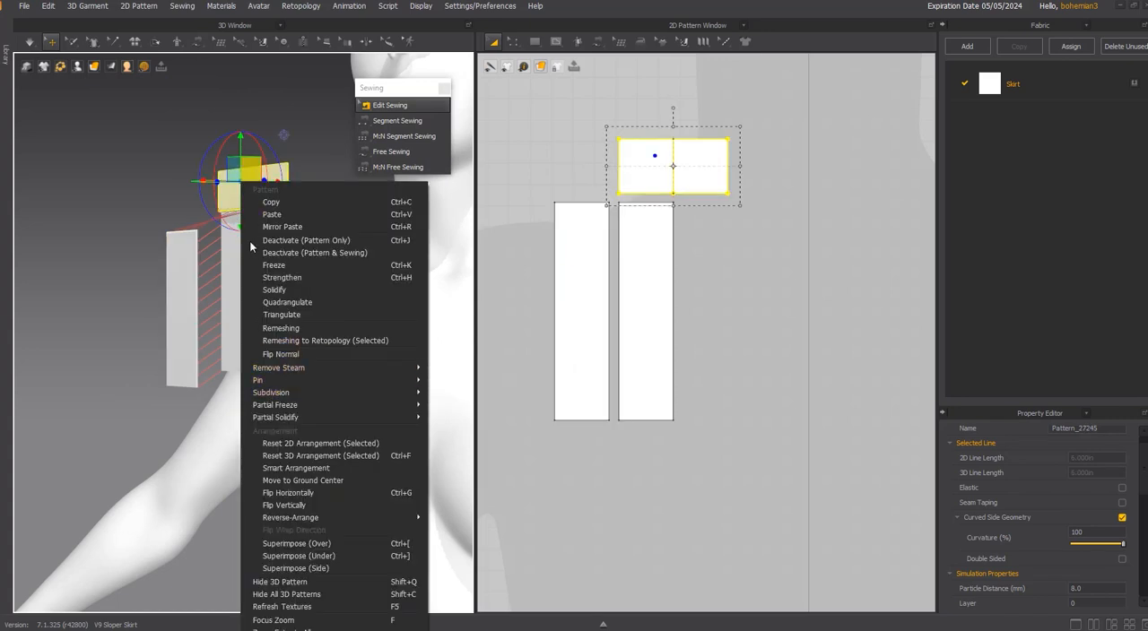
pyautogui.click(587, 224)
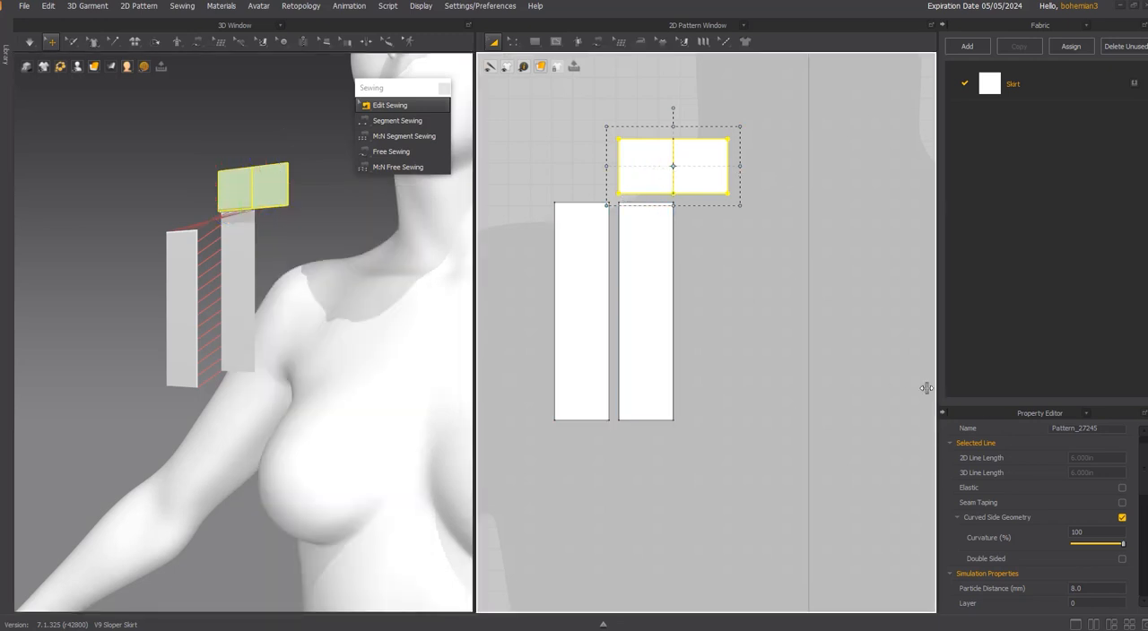
pyautogui.scroll(-2, 1098, 585)
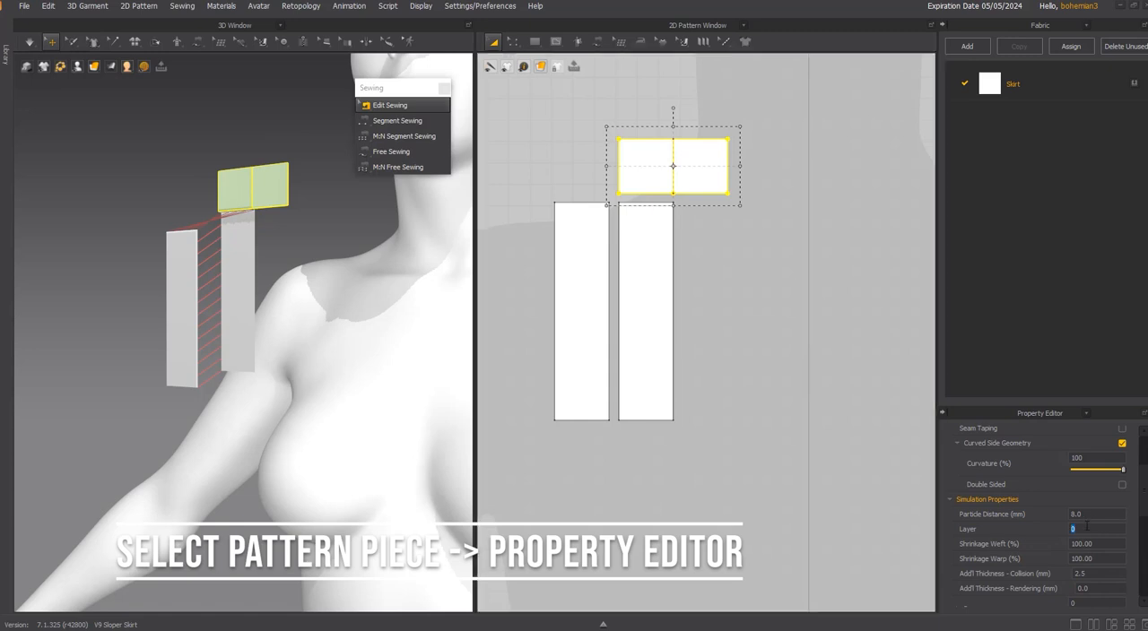
pyautogui.write('1')
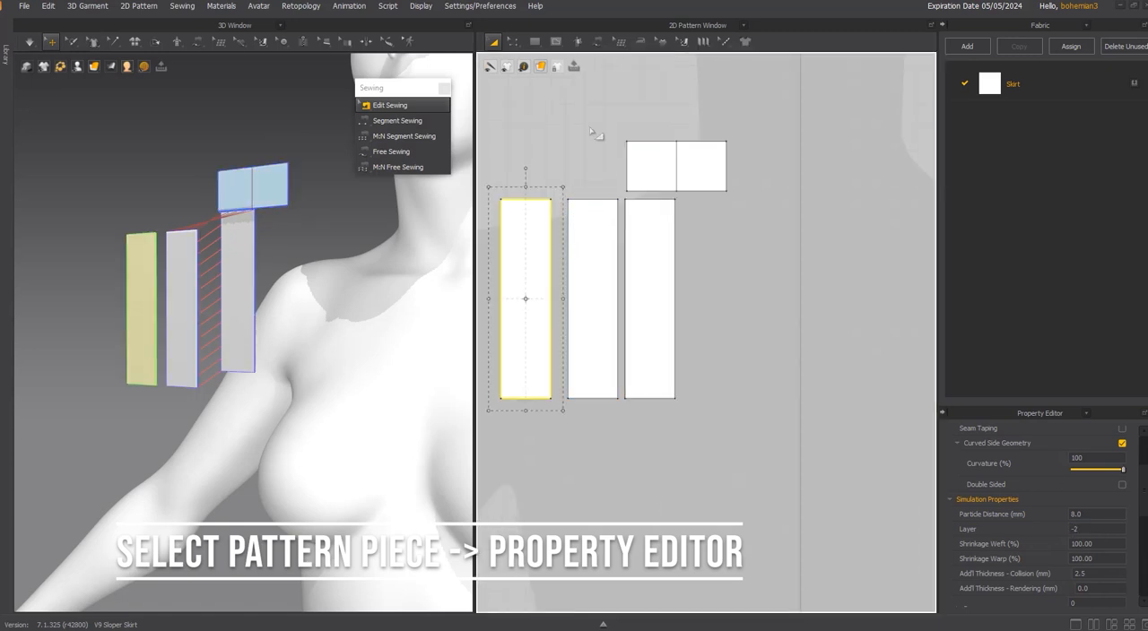
pyautogui.click(595, 137)
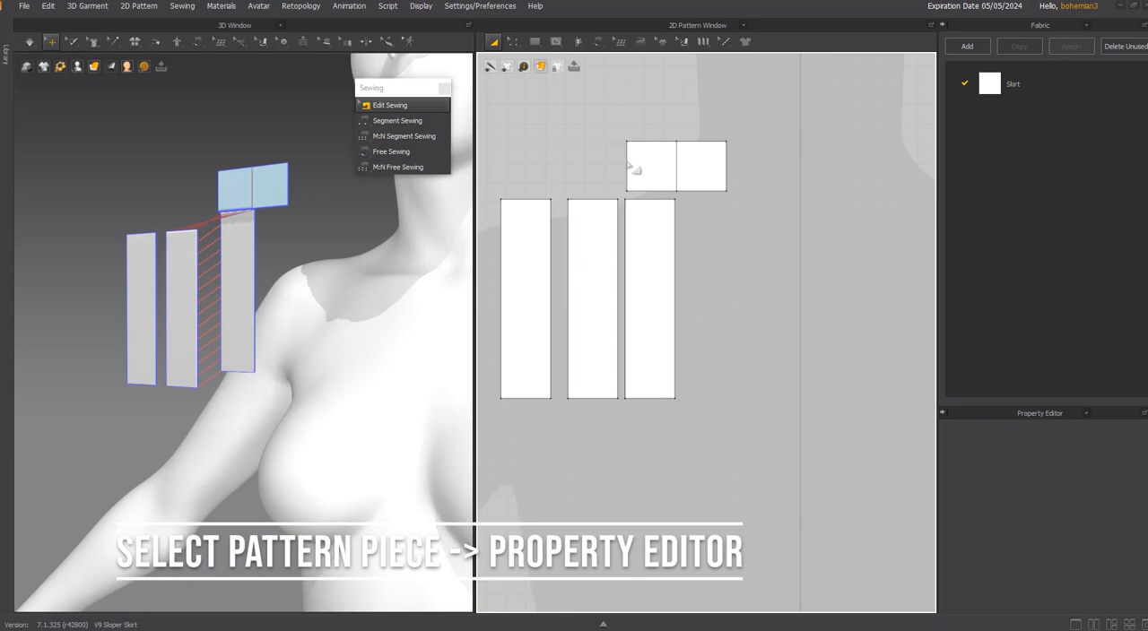
# Check the simulation layer assigned to the small rectangle and to each of the three strips.
pyautogui.click(655, 228)
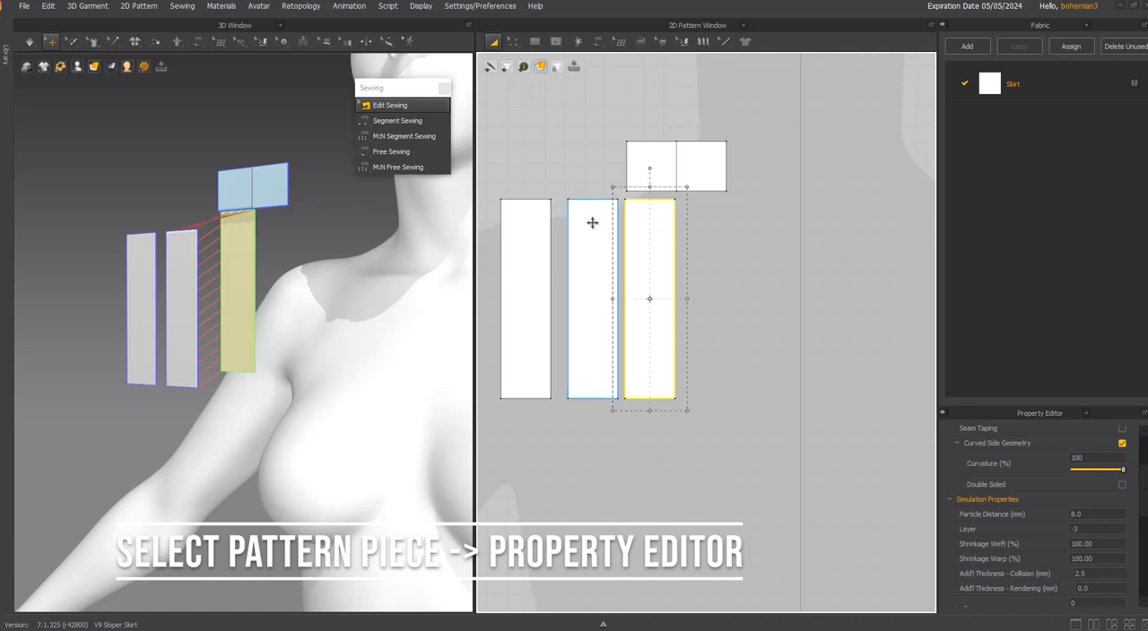
pyautogui.click(646, 168)
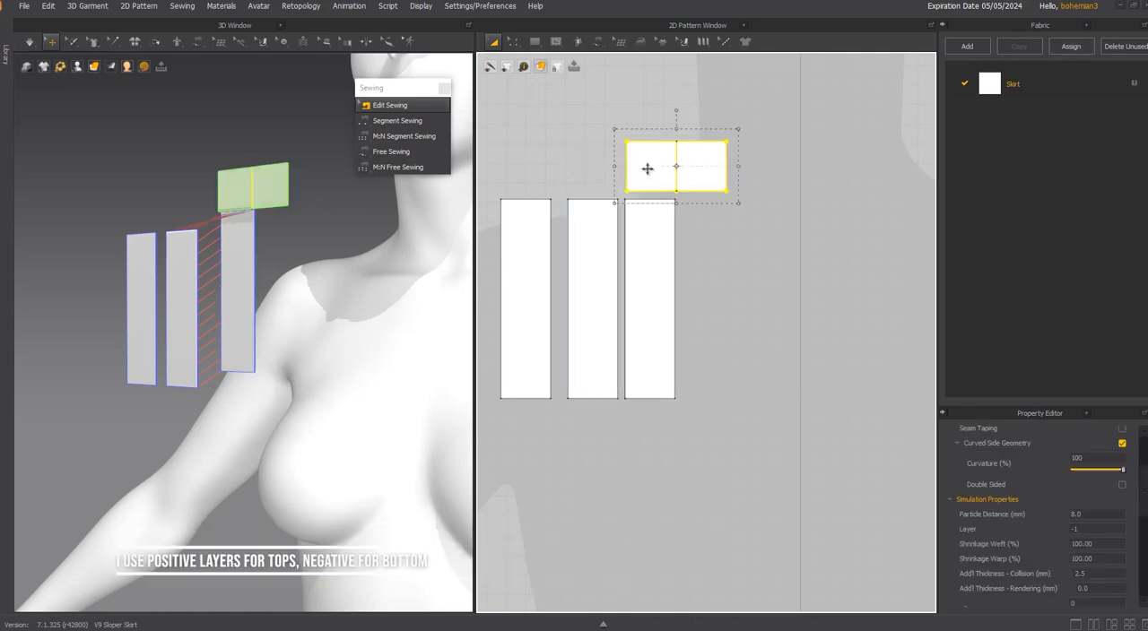
pyautogui.click(527, 218)
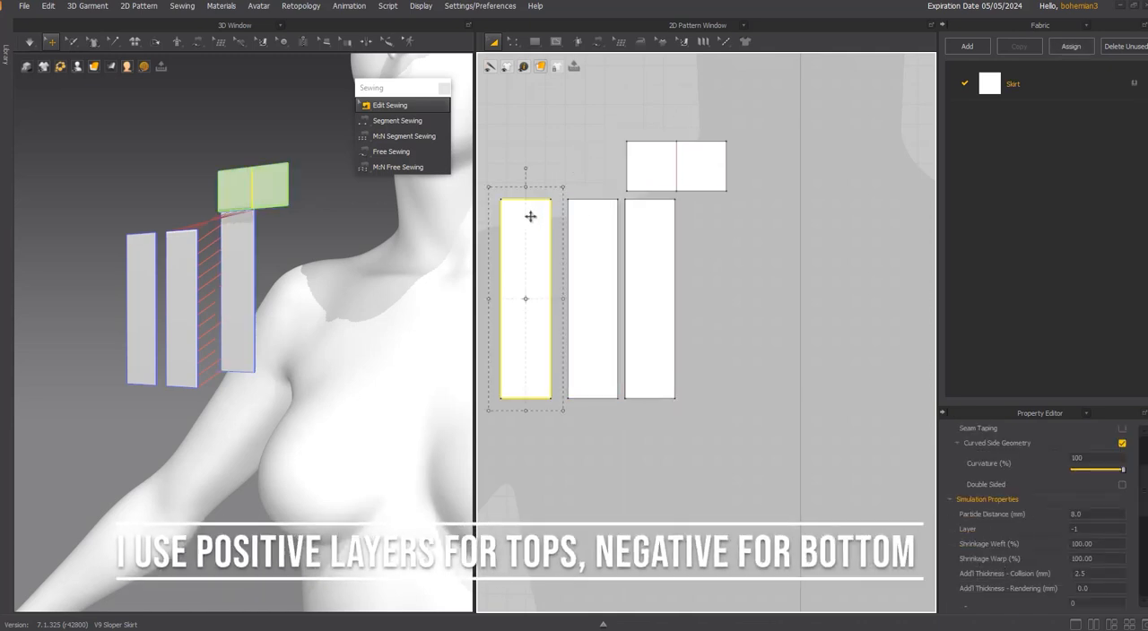
pyautogui.click(1087, 530)
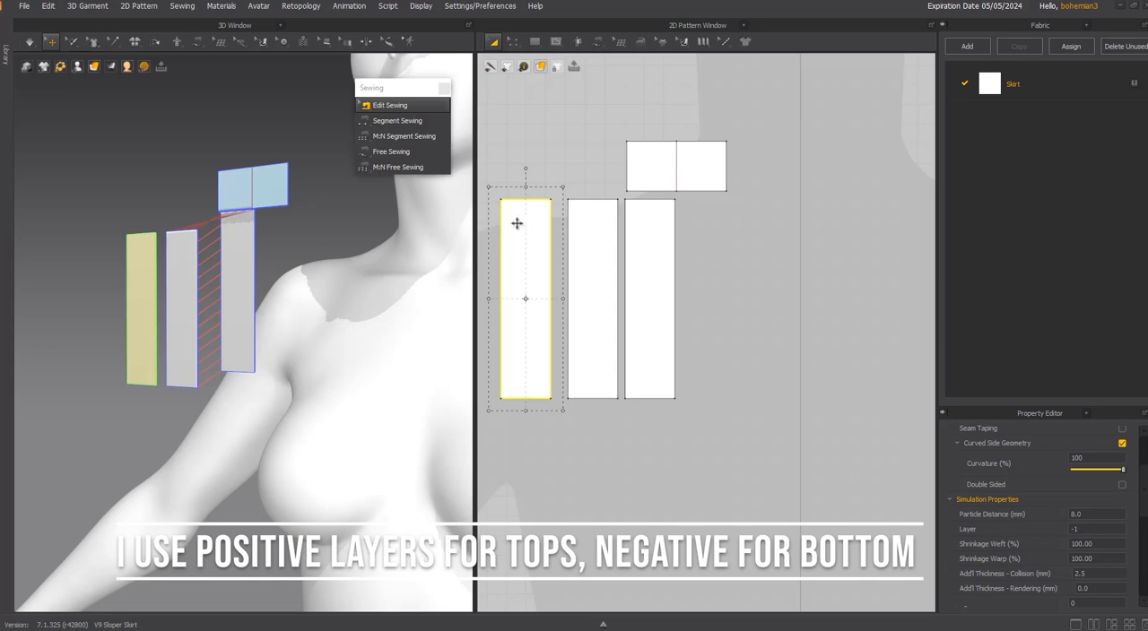
pyautogui.click(594, 222)
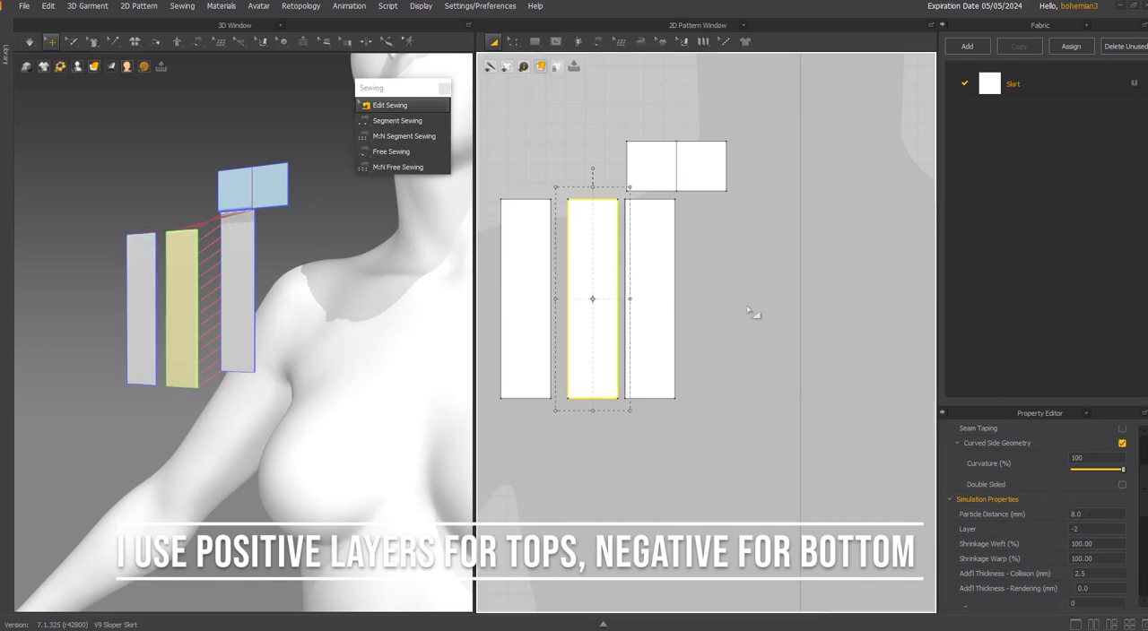
pyautogui.click(649, 220)
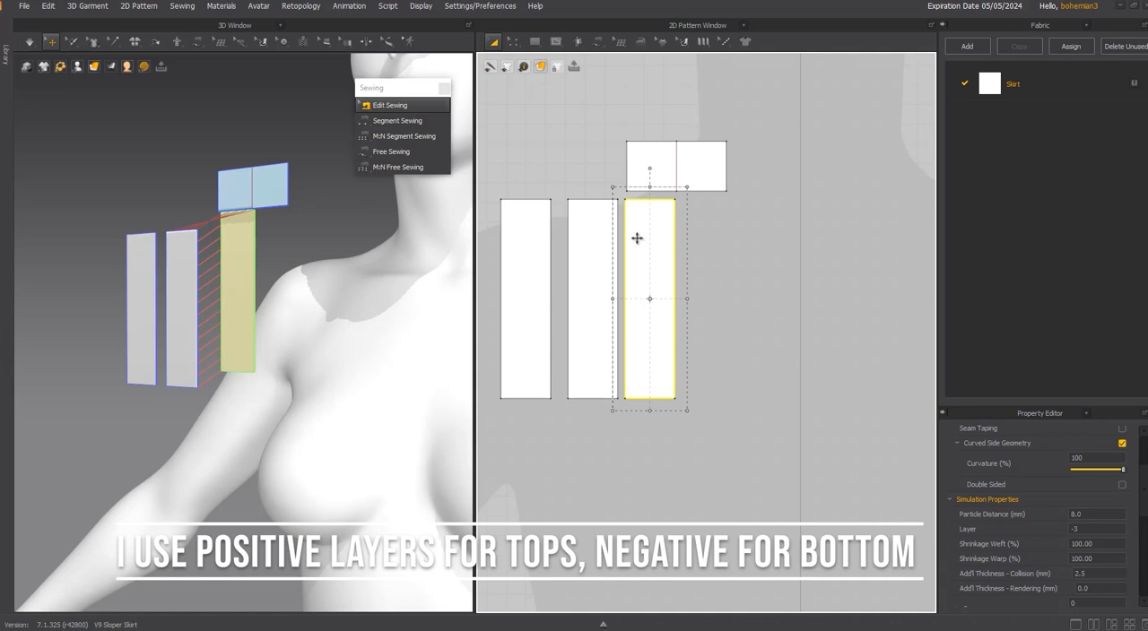
# Free-sew the top edge of the left strip to the left half of the small rectangle's bottom edge.
pyautogui.moveTo(206, 222); pyautogui.dragTo(228, 233, button='right')
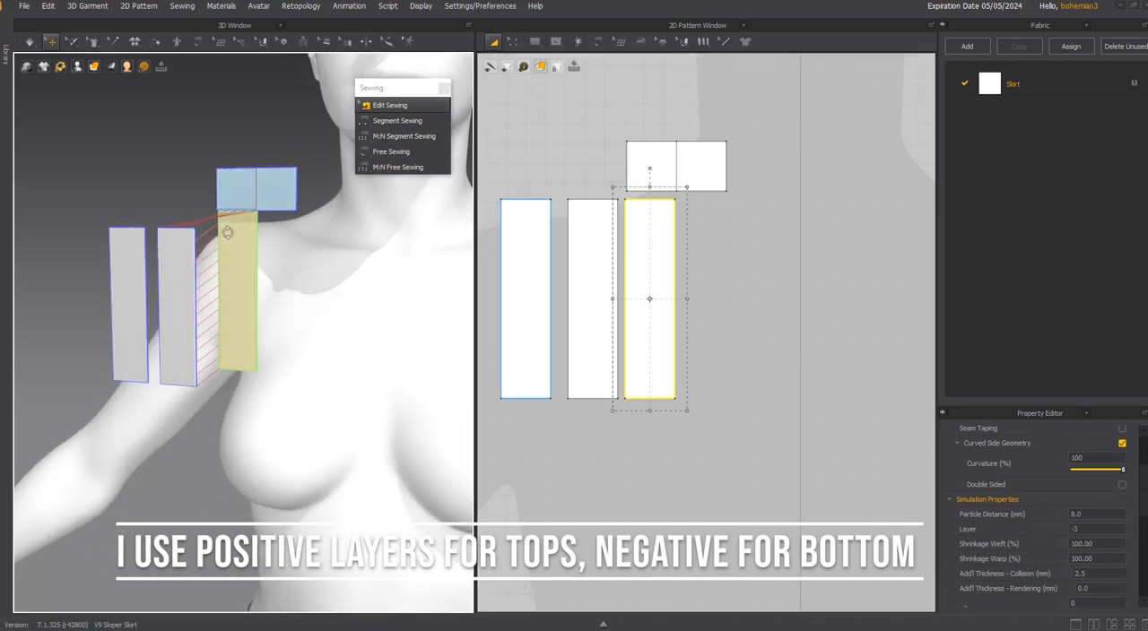
pyautogui.scroll(2, 228, 232)
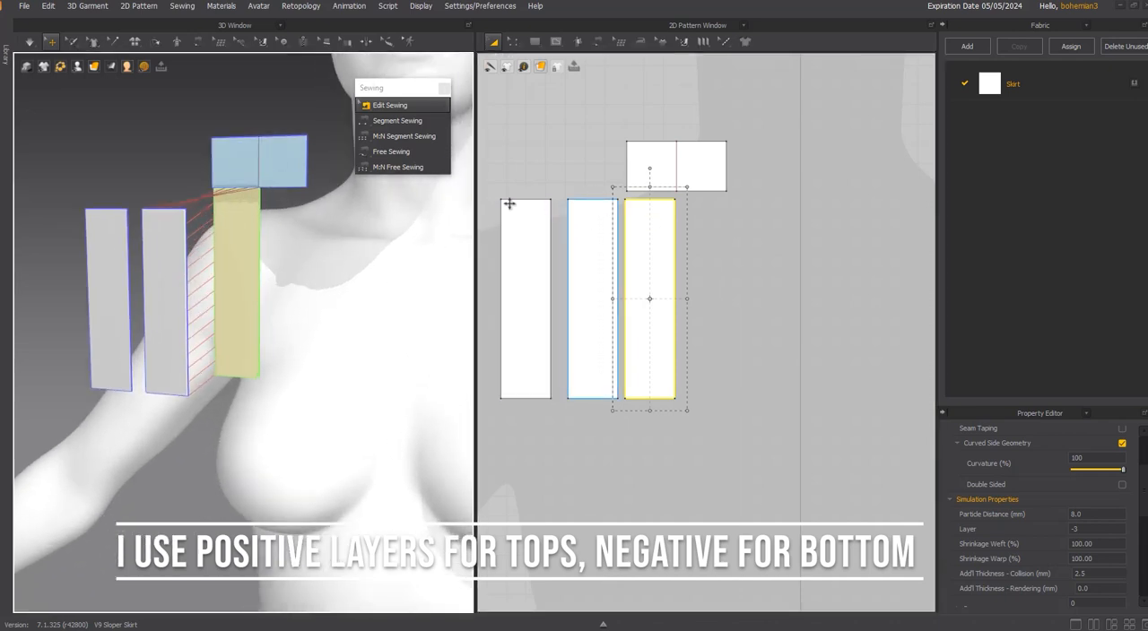
pyautogui.click(409, 151)
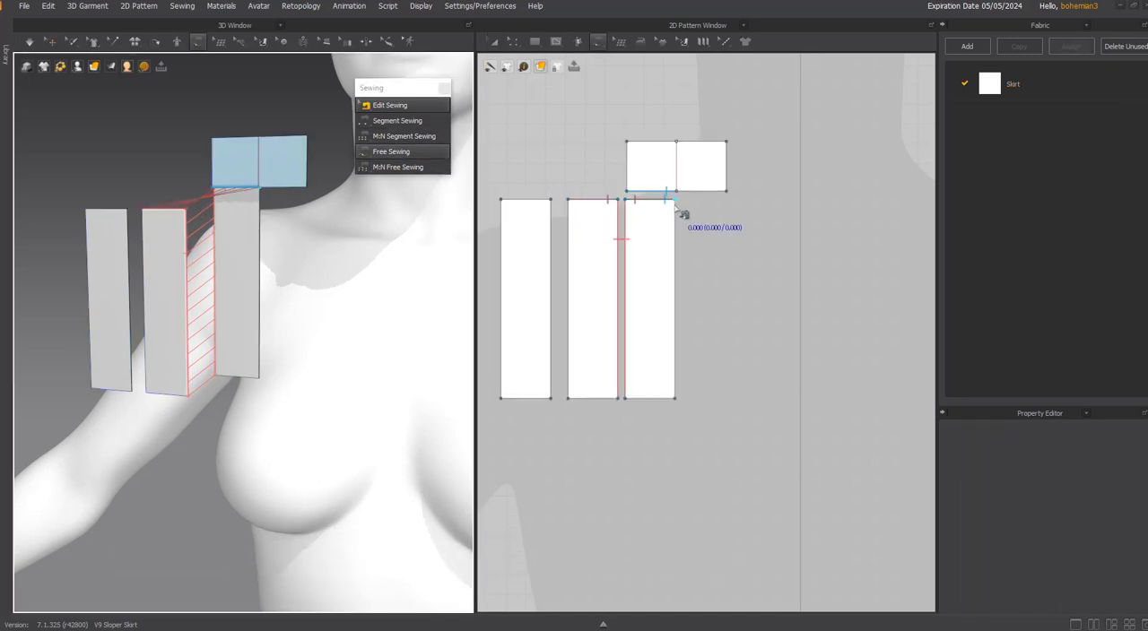
pyautogui.click(501, 199)
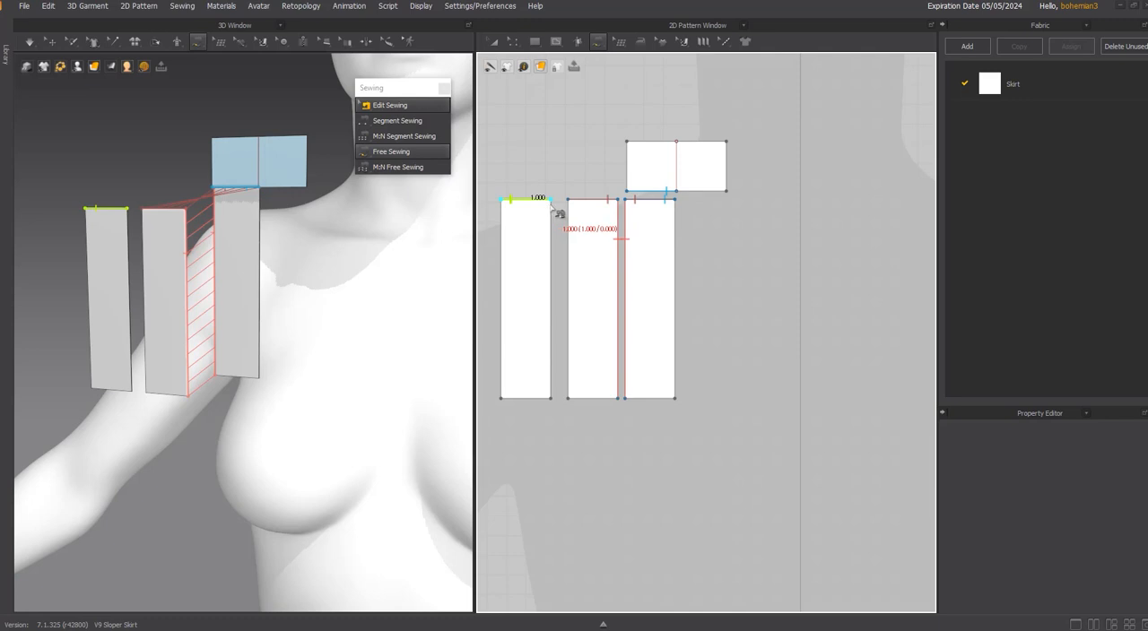
pyautogui.click(549, 200)
pyautogui.click(626, 191)
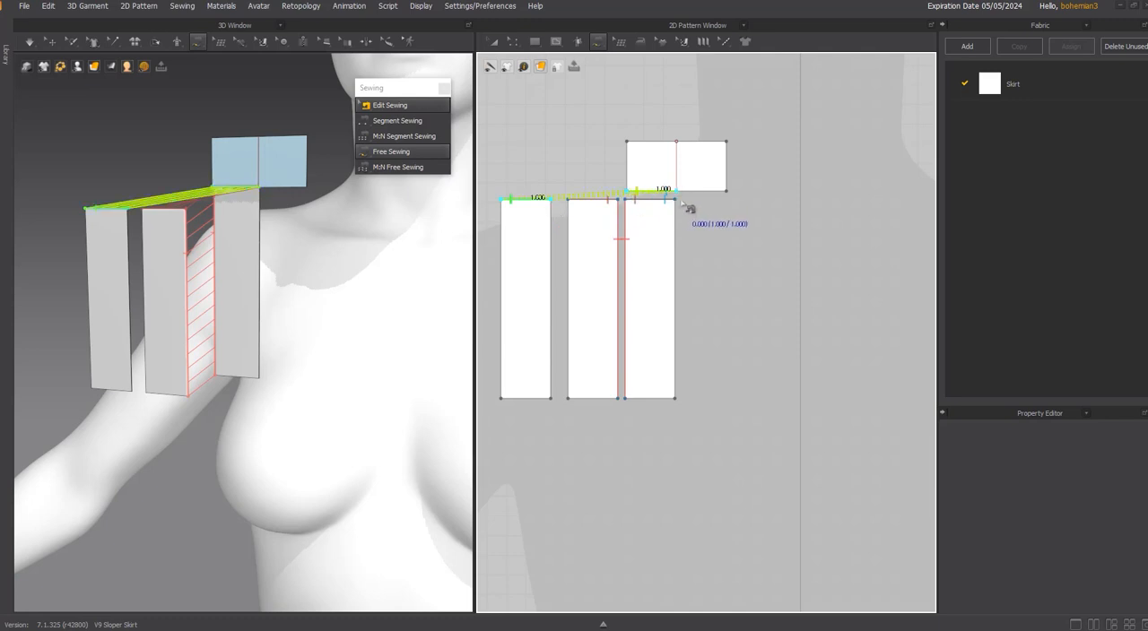
pyautogui.click(674, 191)
# Segment-sew the left edge of the middle strip to the right edge of the left strip.
pyautogui.click(384, 120)
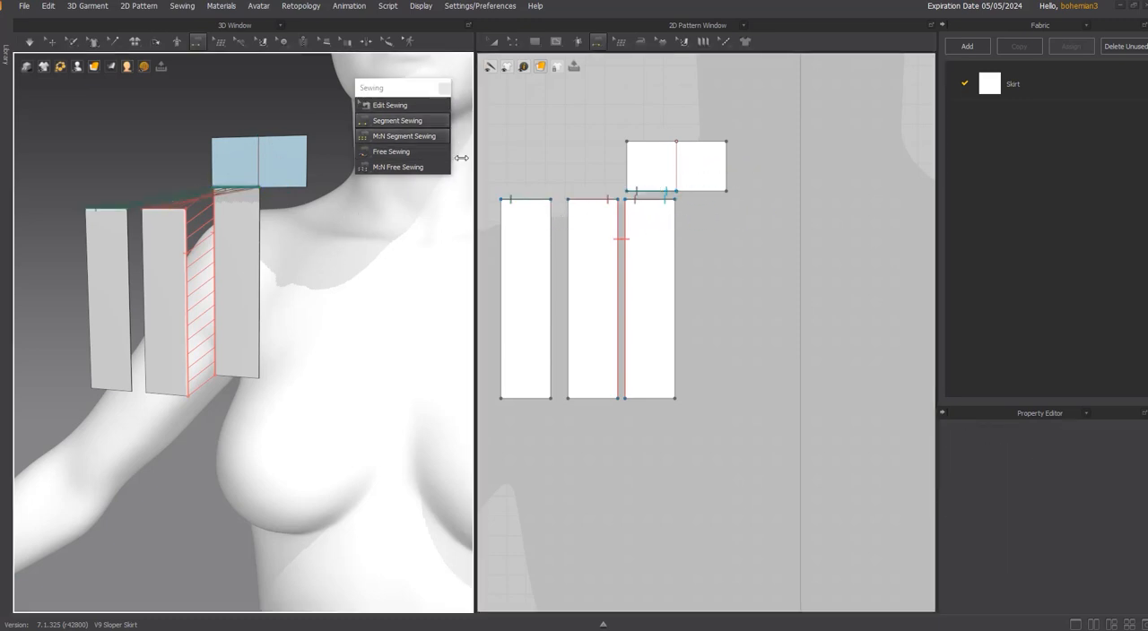
pyautogui.click(568, 228)
pyautogui.click(551, 235)
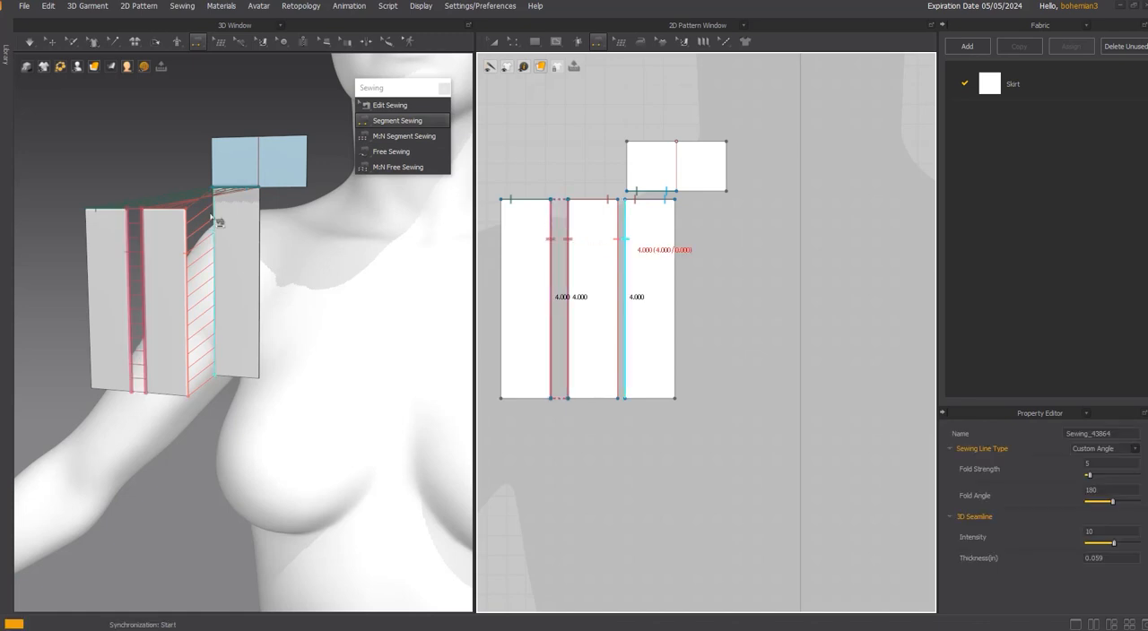
# Simulate the sewn sample and pull the front strip in the 3D view to drape the pleat.
pyautogui.press('space')
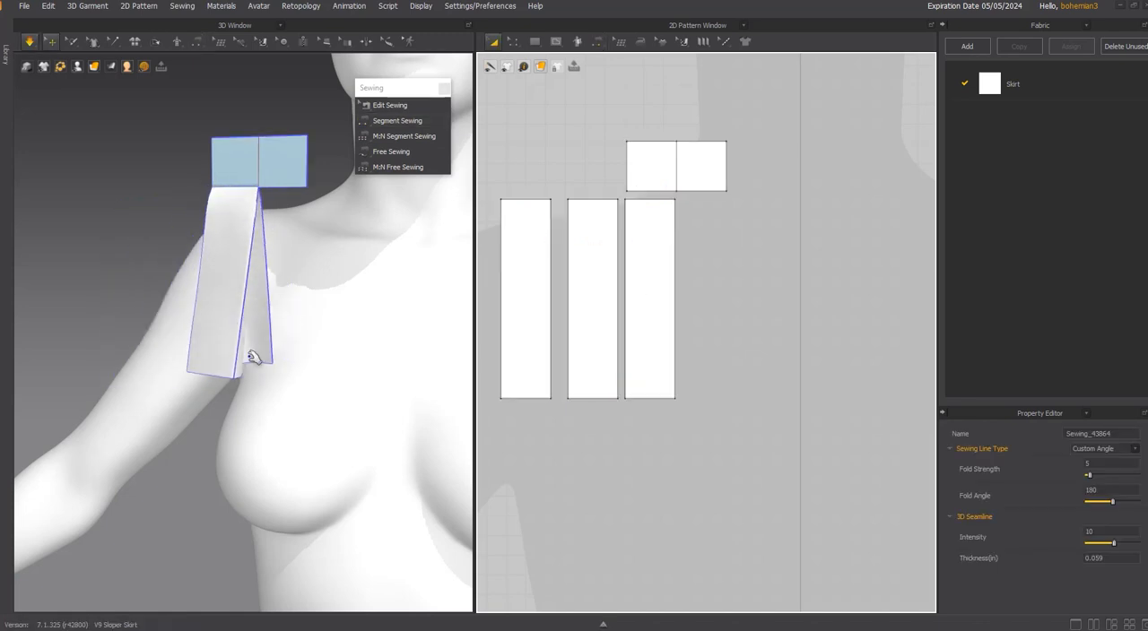
pyautogui.click(233, 358)
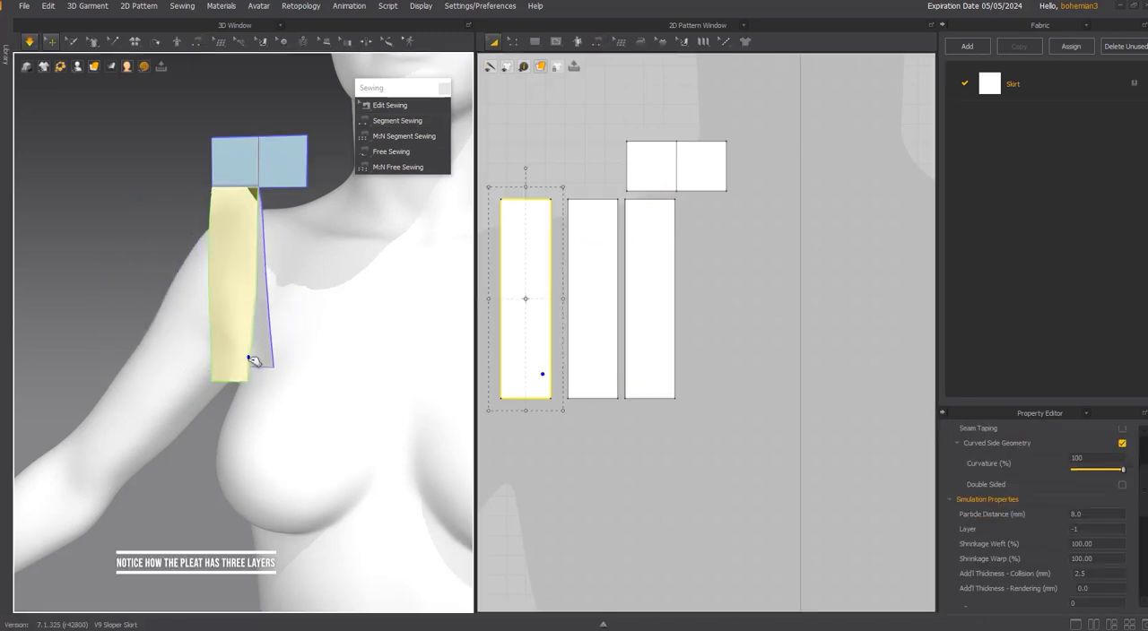
pyautogui.moveTo(240, 205); pyautogui.dragTo(186, 194)
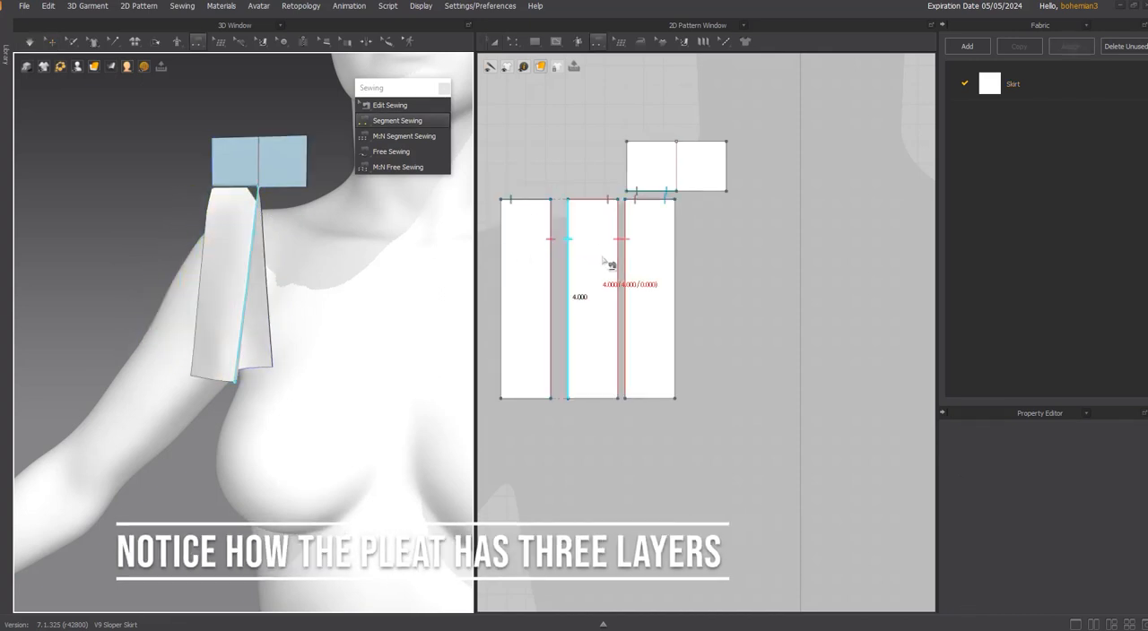
pyautogui.press('a')
pyautogui.scroll(1, 276, 212)
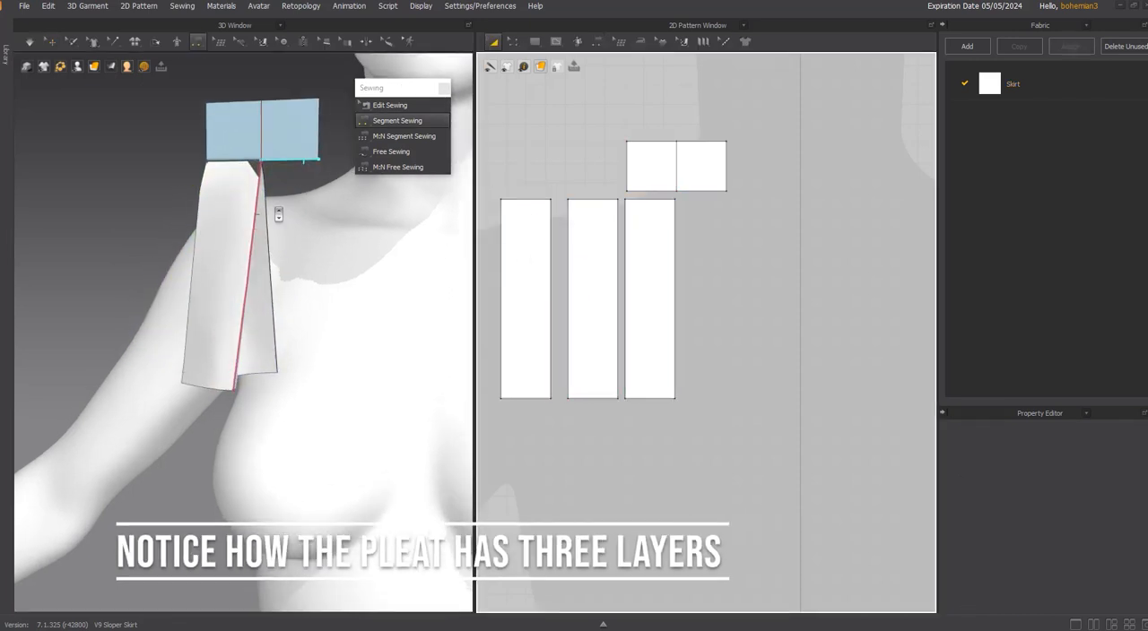
pyautogui.press('q')
pyautogui.moveTo(264, 257); pyautogui.dragTo(256, 261)
pyautogui.press('n')
pyautogui.press('a')
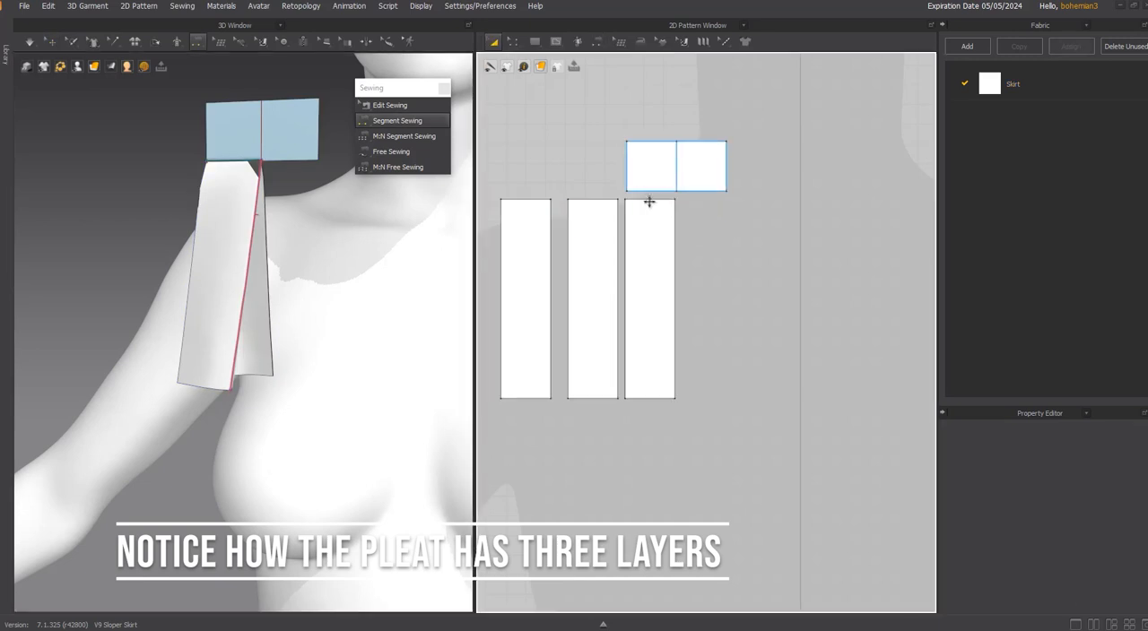
# Review the simulation layer of the small rectangle and the strips in order from outermost to innermost.
pyautogui.click(655, 165)
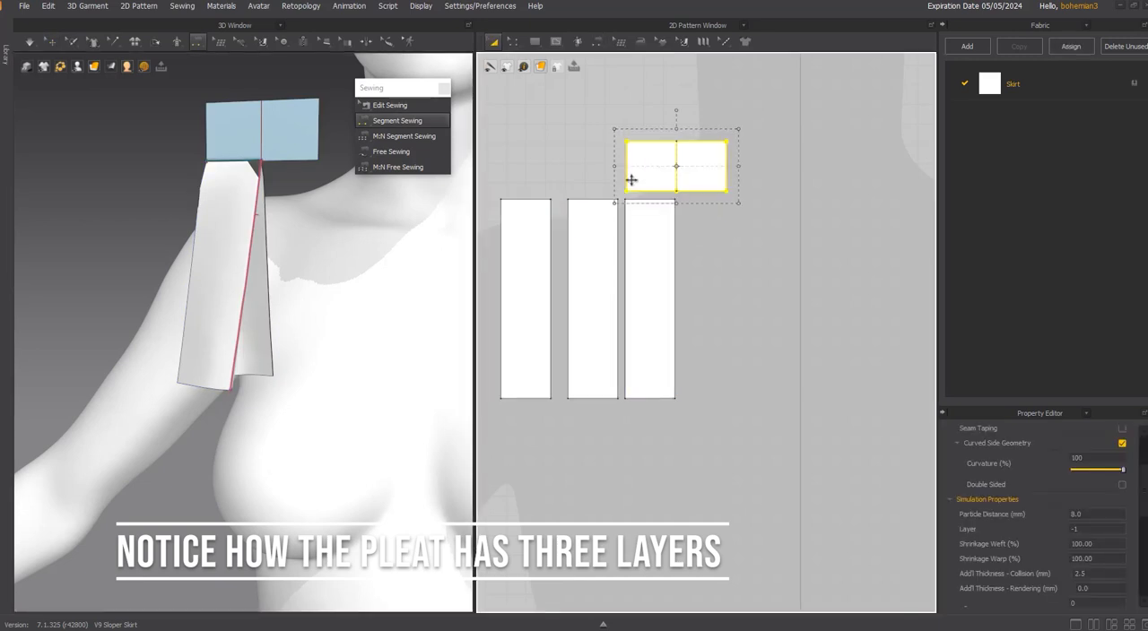
pyautogui.click(505, 229)
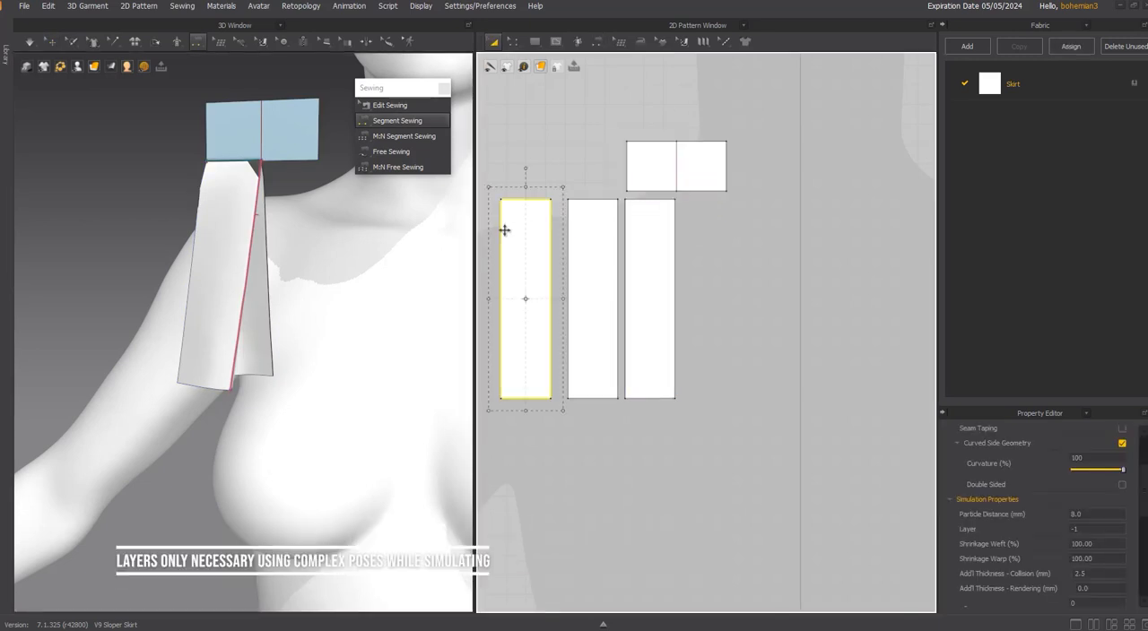
pyautogui.click(585, 224)
pyautogui.click(647, 230)
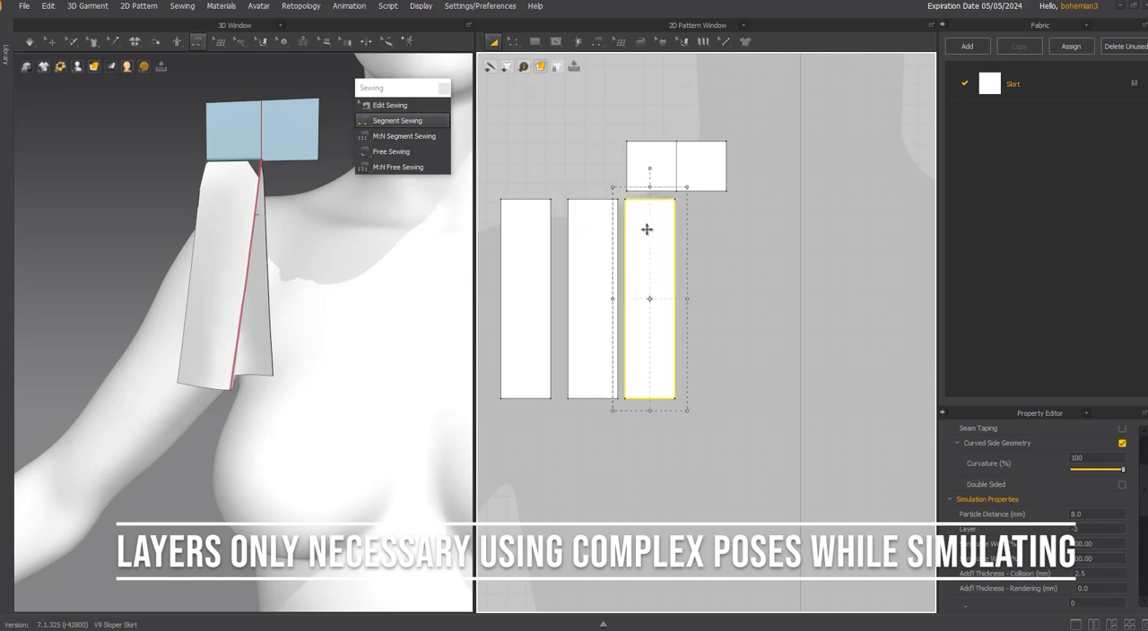
# Simulate the sample again and tug the front strip sideways to test how the pleat layers behave.
pyautogui.press('space')
pyautogui.moveTo(230, 177); pyautogui.dragTo(256, 203)
pyautogui.moveTo(256, 203); pyautogui.dragTo(222, 208, button='right')
pyautogui.press('n')
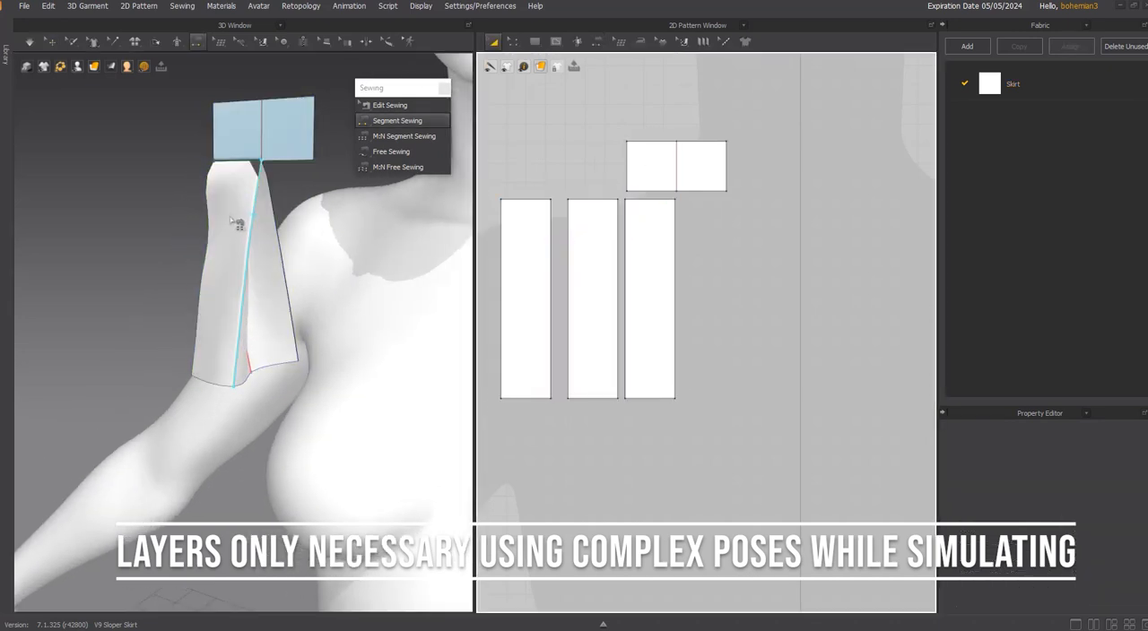
pyautogui.press('space')
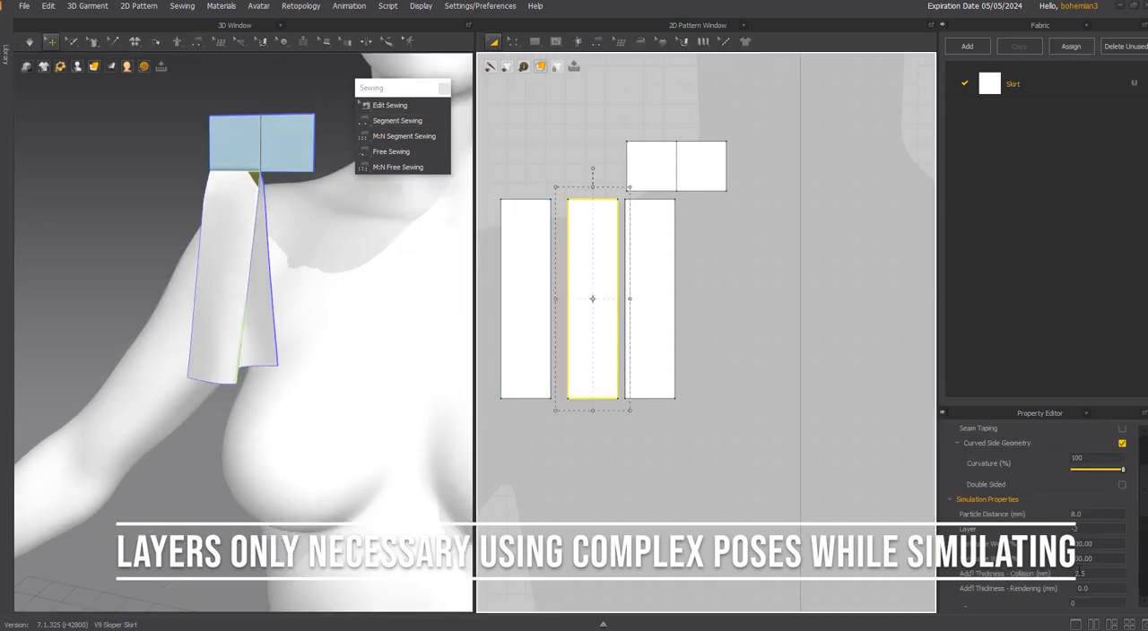
# Set the middle strip's additional collision thickness to 1 mm and simulate the sample.
pyautogui.scroll(-4, 1080, 570)
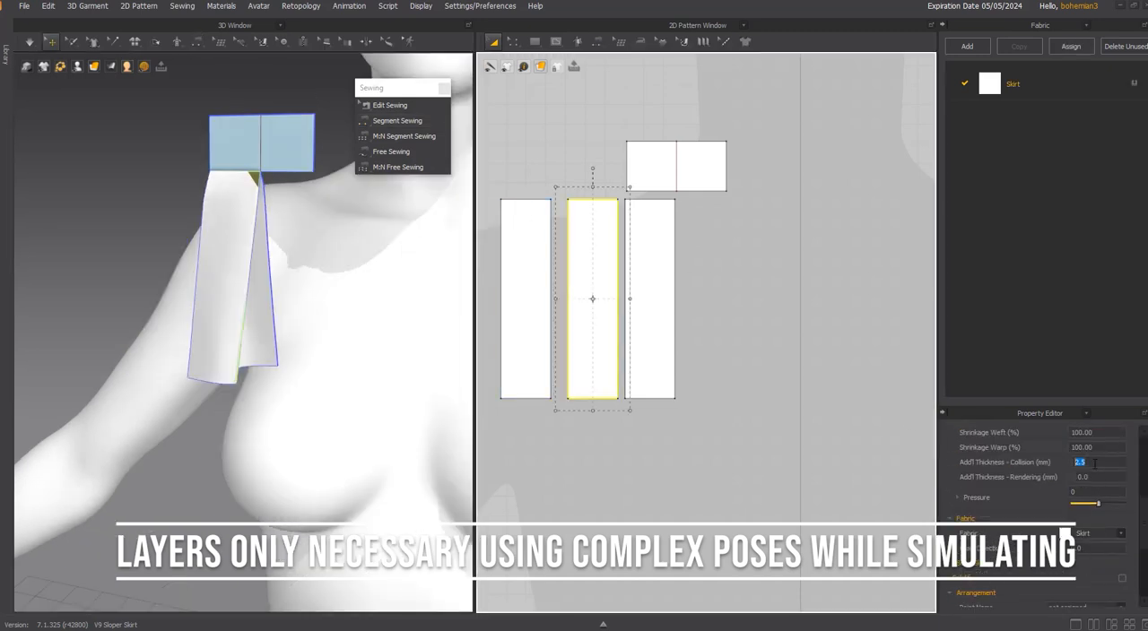
pyautogui.write('1')
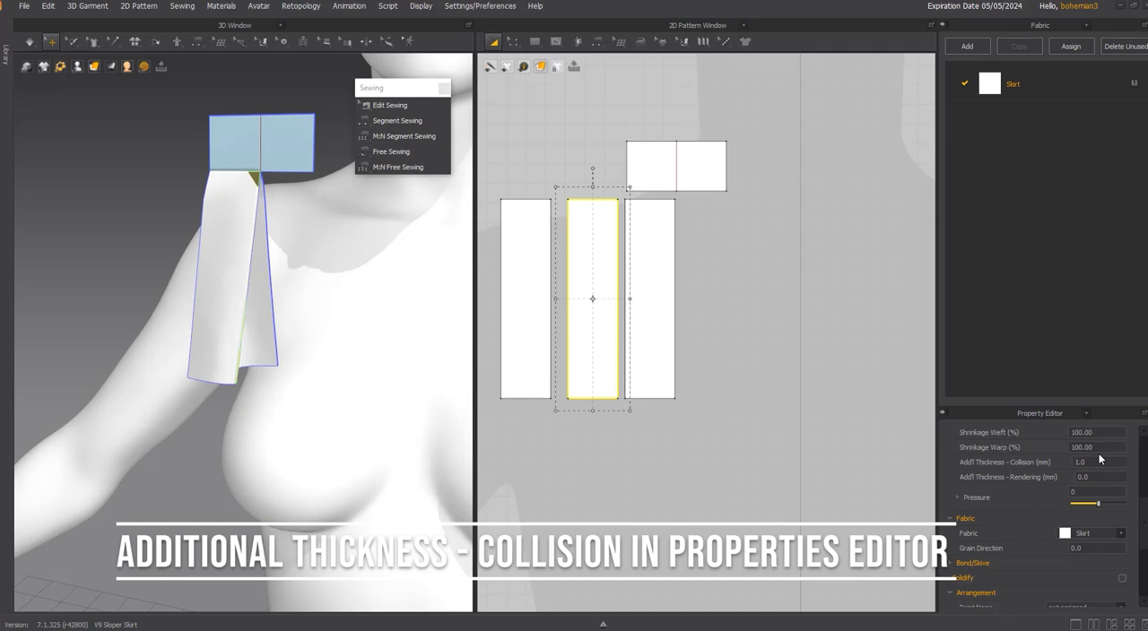
pyautogui.press('space')
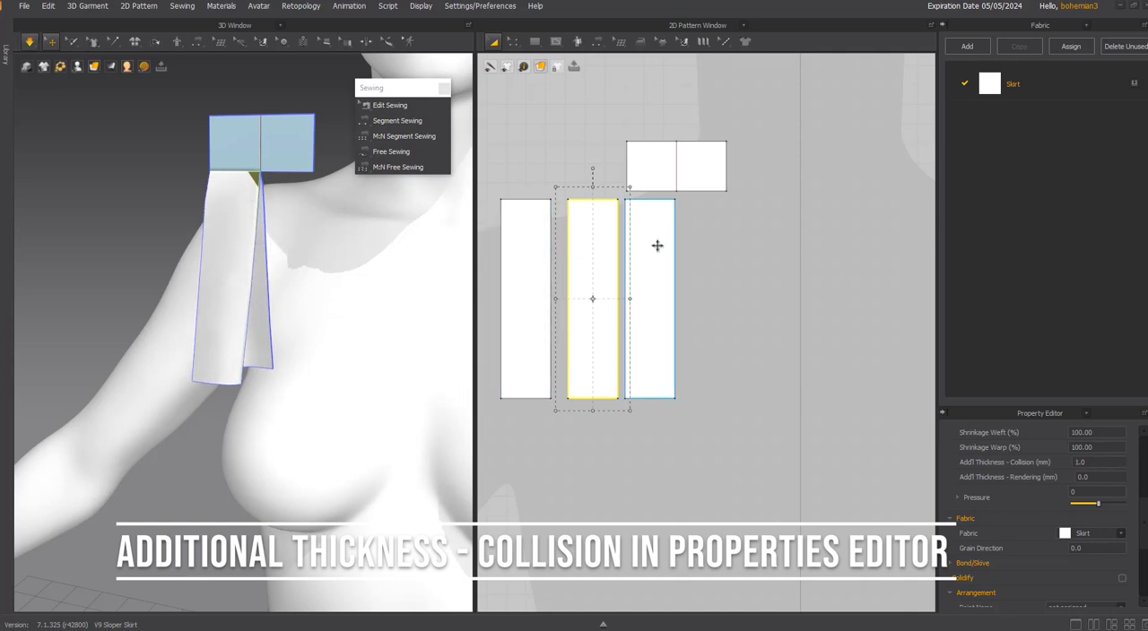
# Check the additional collision thickness of the small rectangle and each of the three strips.
pyautogui.press('n')
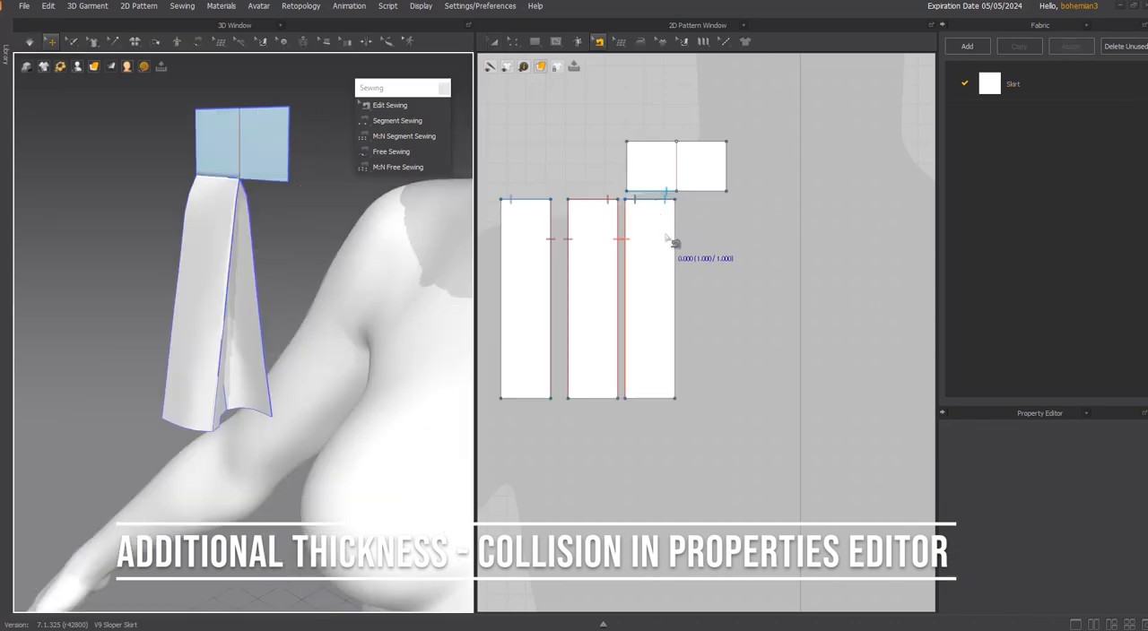
pyautogui.press('a')
pyautogui.click(656, 162)
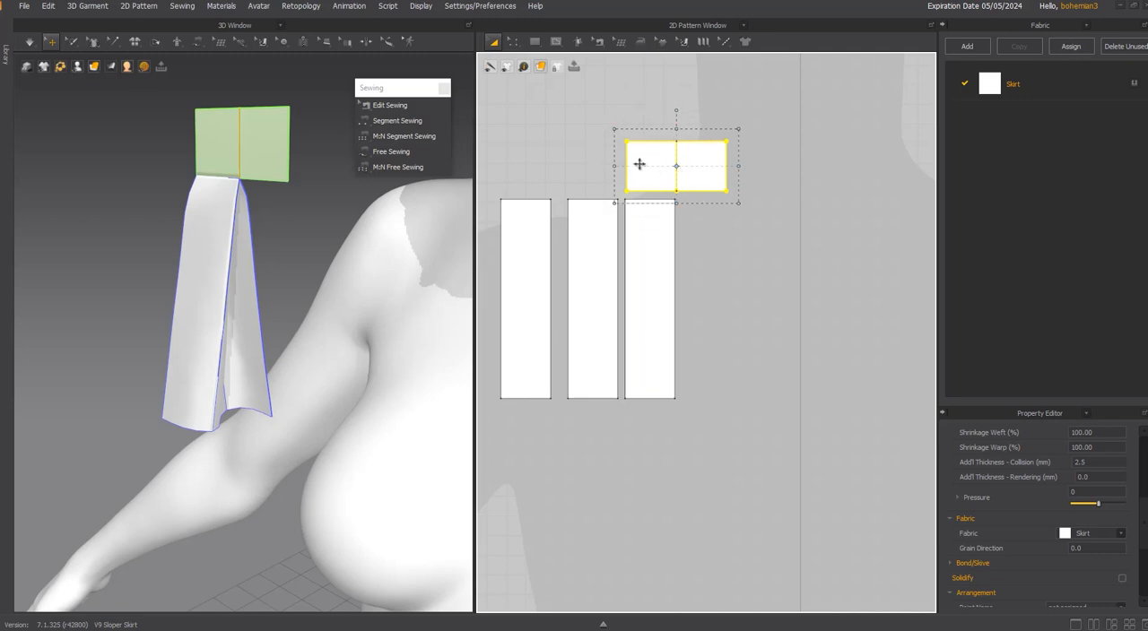
pyautogui.click(650, 229)
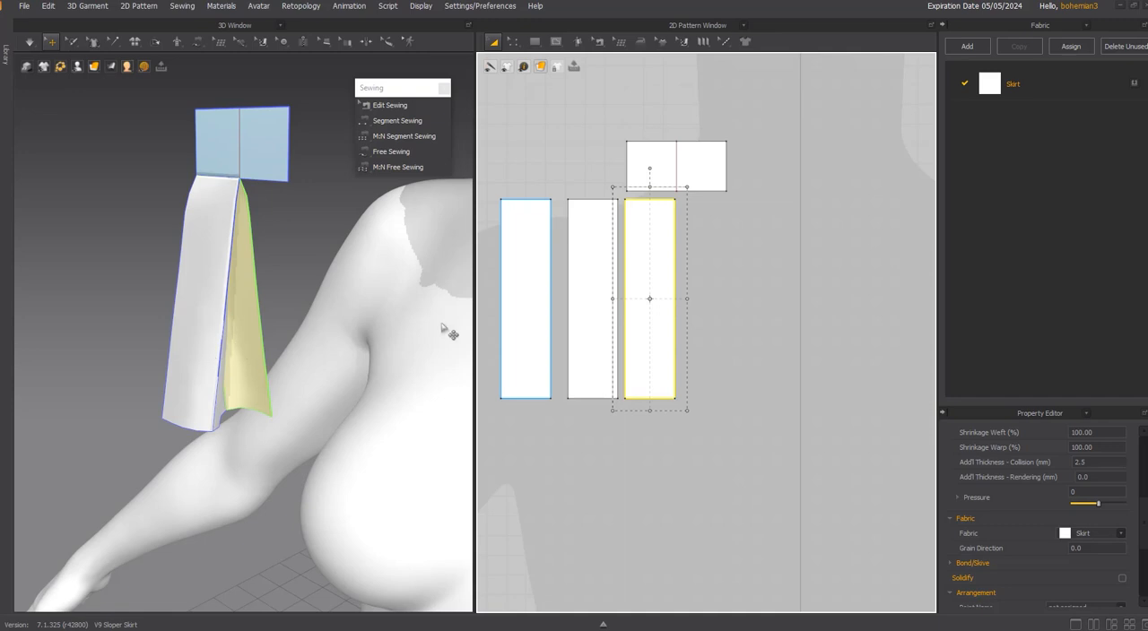
pyautogui.click(590, 234)
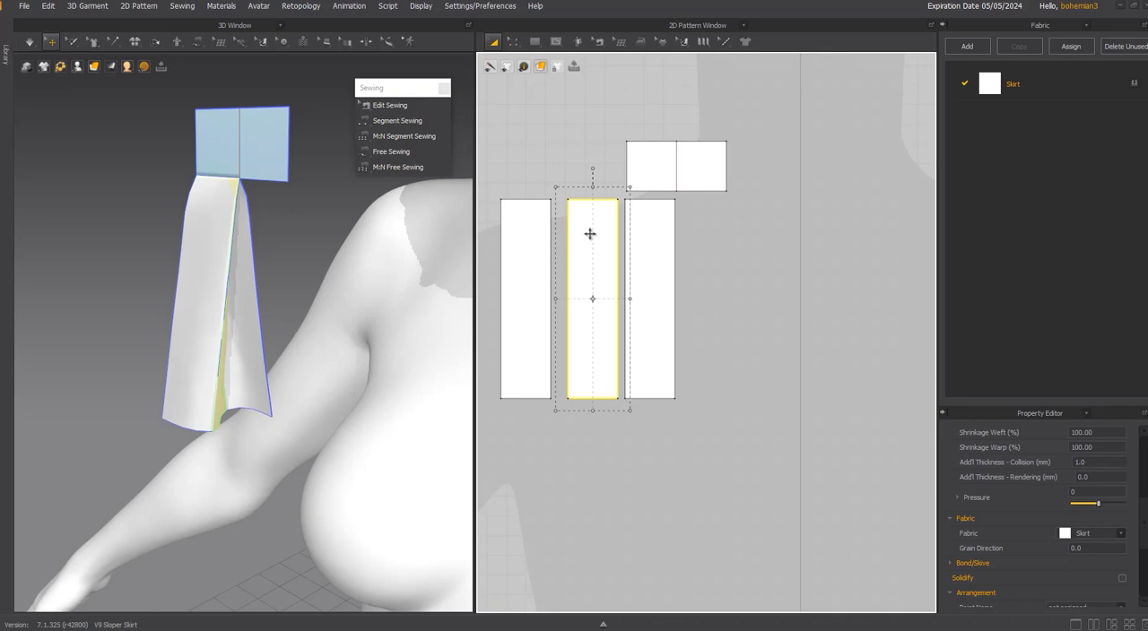
pyautogui.click(515, 240)
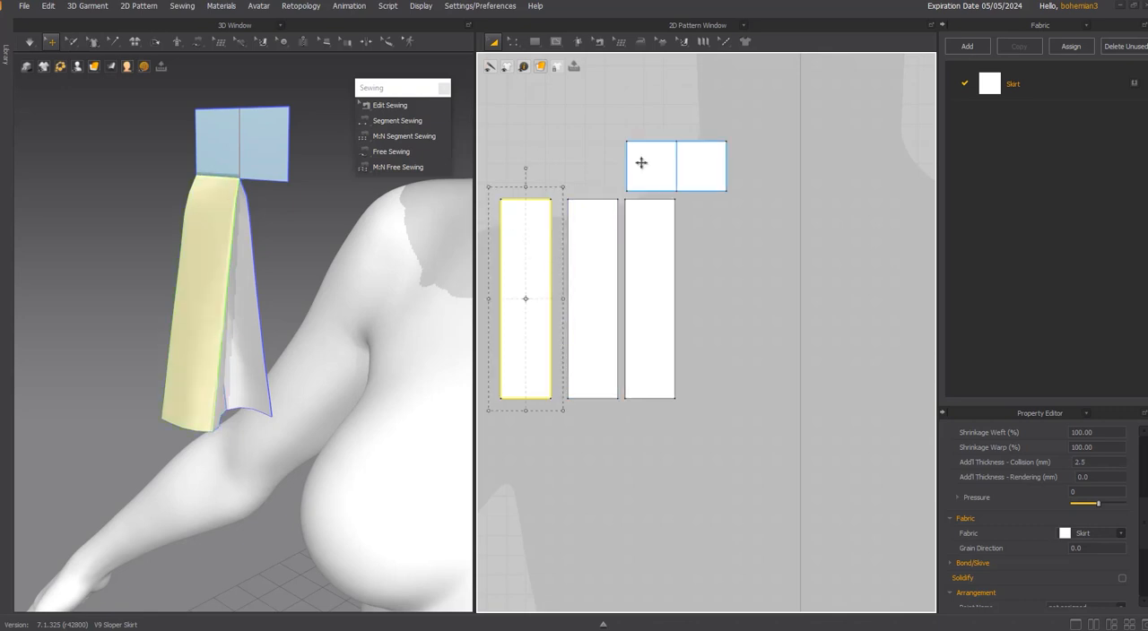
# Compare the simulation layers of the right, middle and left strips with the small rectangle's layer.
pyautogui.click(643, 244)
pyautogui.scroll(3, 1091, 484)
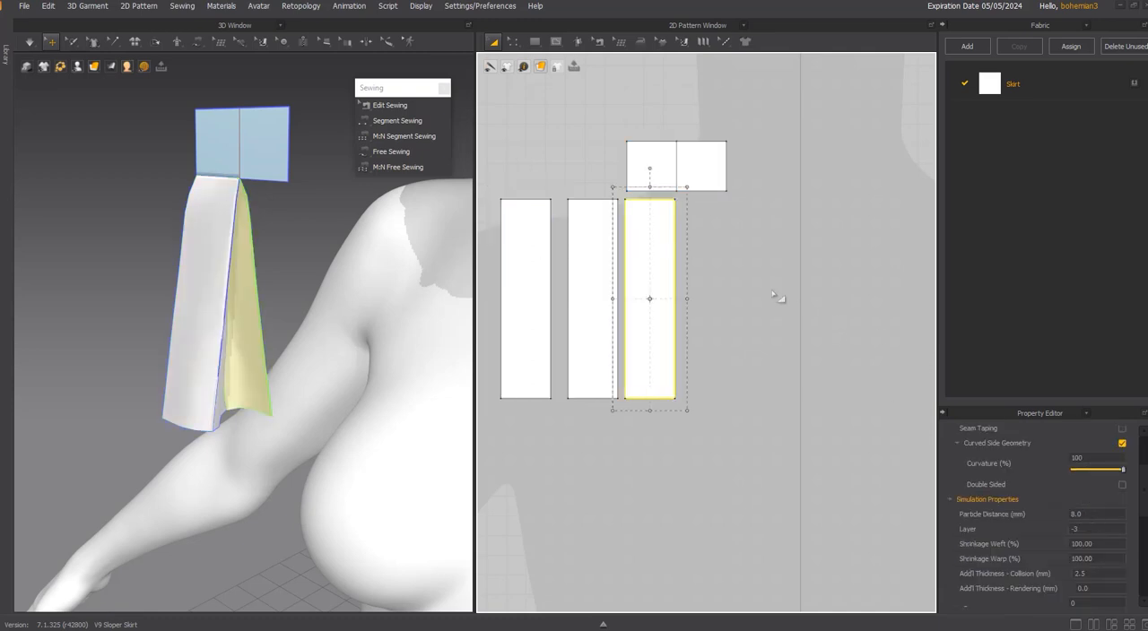
pyautogui.click(583, 223)
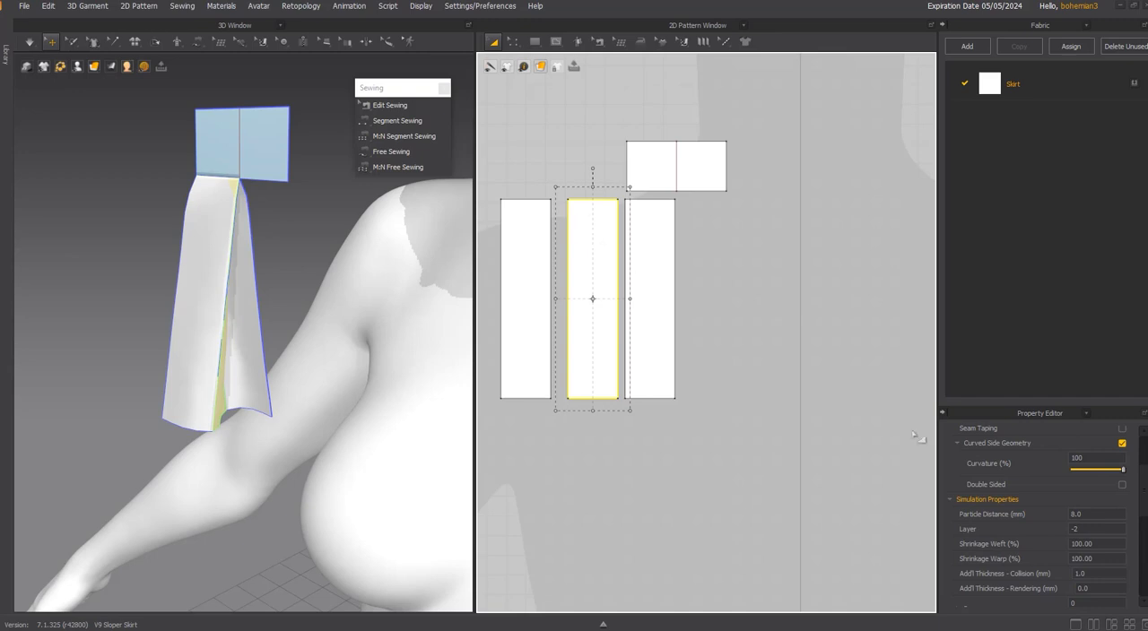
pyautogui.click(531, 231)
pyautogui.click(641, 163)
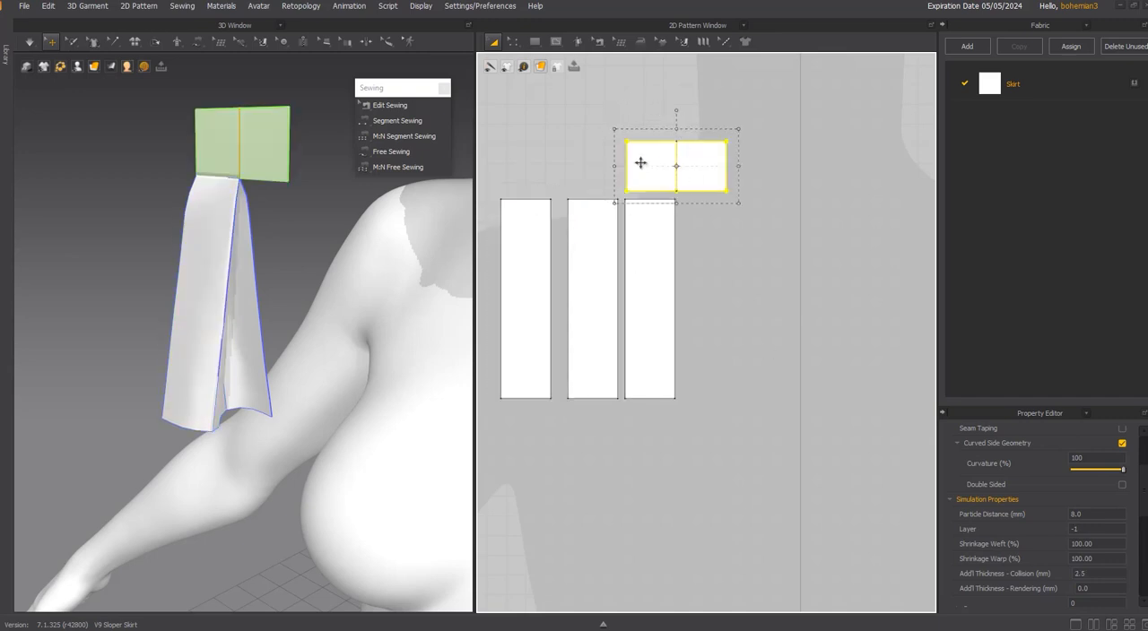
pyautogui.click(527, 231)
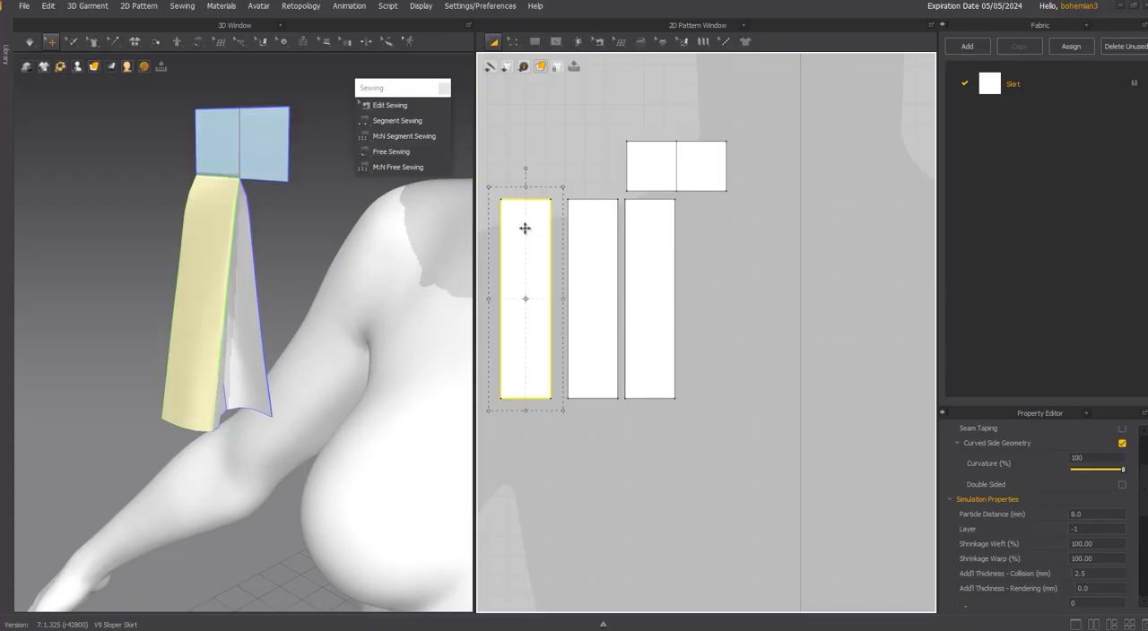
pyautogui.click(655, 158)
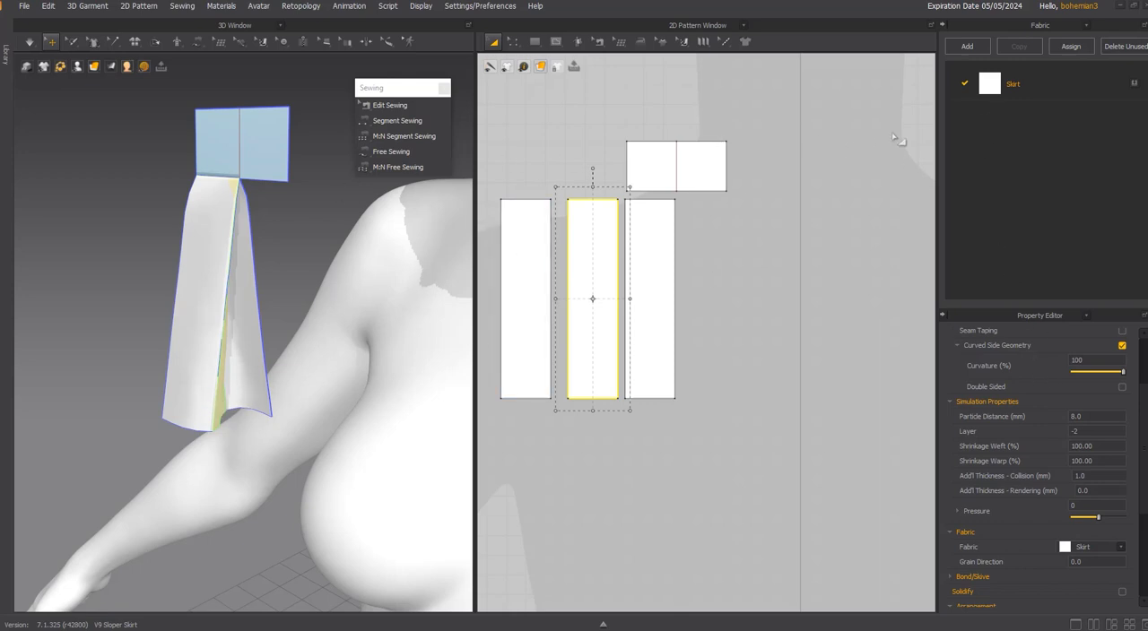
# Duplicate the Skirt fabric and name the copy Innter Pleat.
pyautogui.rightClick(991, 87)
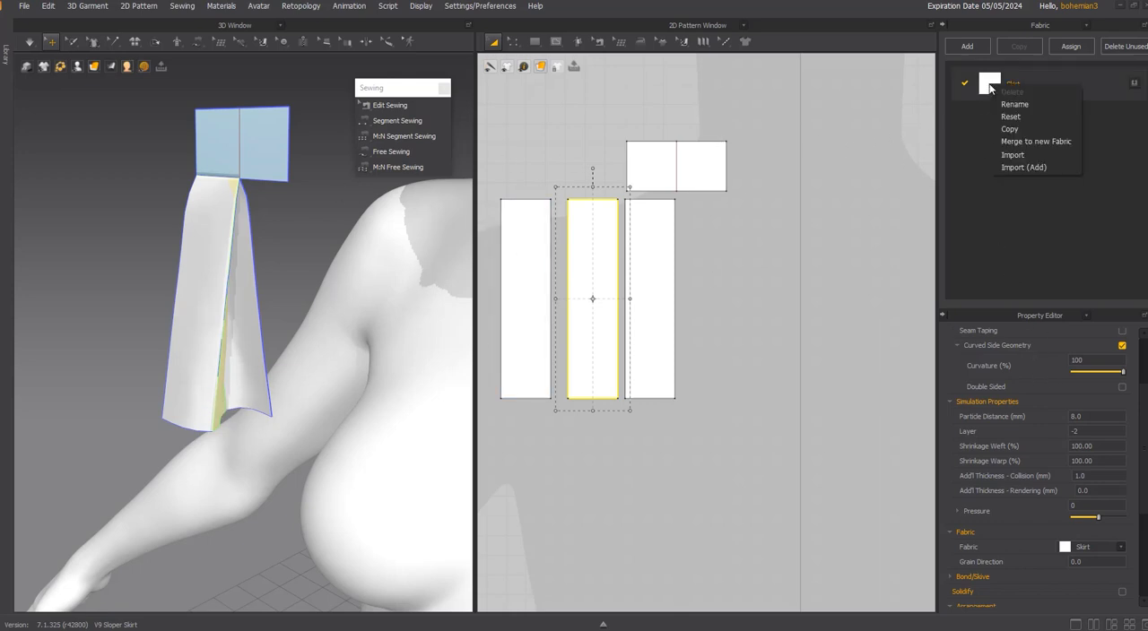
pyautogui.click(1021, 131)
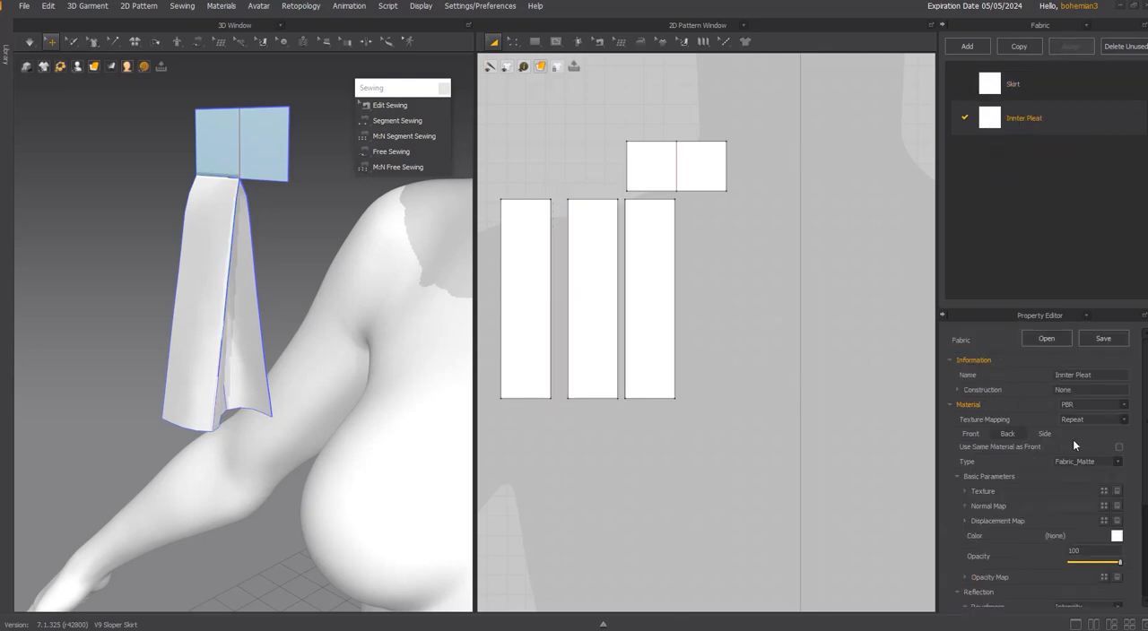
# Color the Innter Pleat fabric dark yellow and assign it to the middle and right strips.
pyautogui.click(1117, 537)
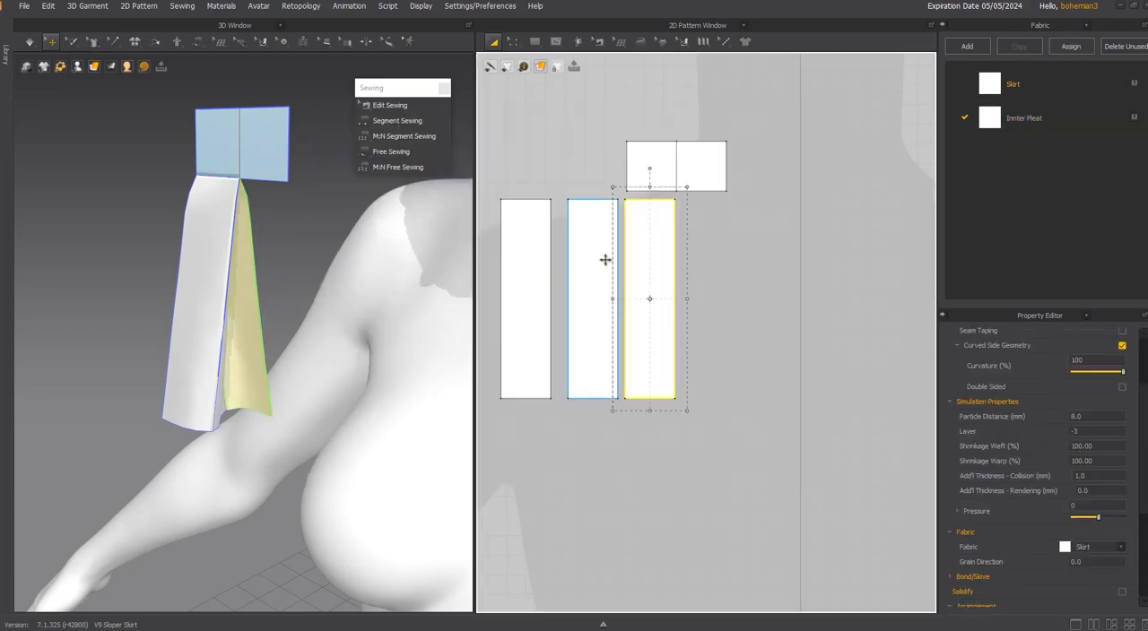
pyautogui.keyDown('shift'); pyautogui.click(603, 259); pyautogui.keyUp('shift')
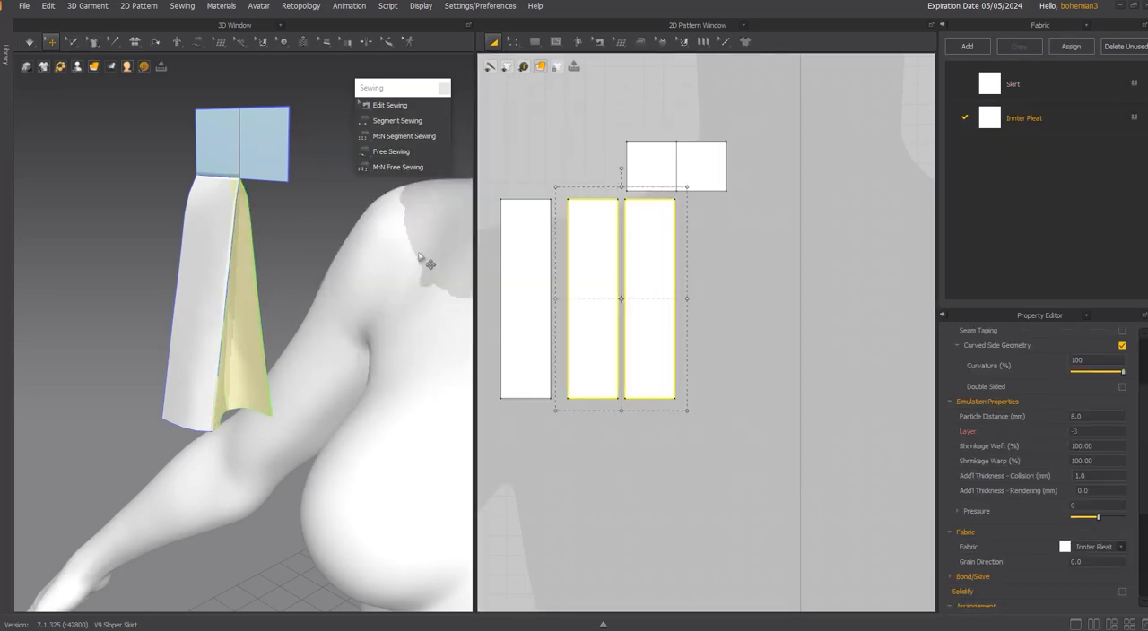
pyautogui.click(316, 250)
pyautogui.click(659, 283)
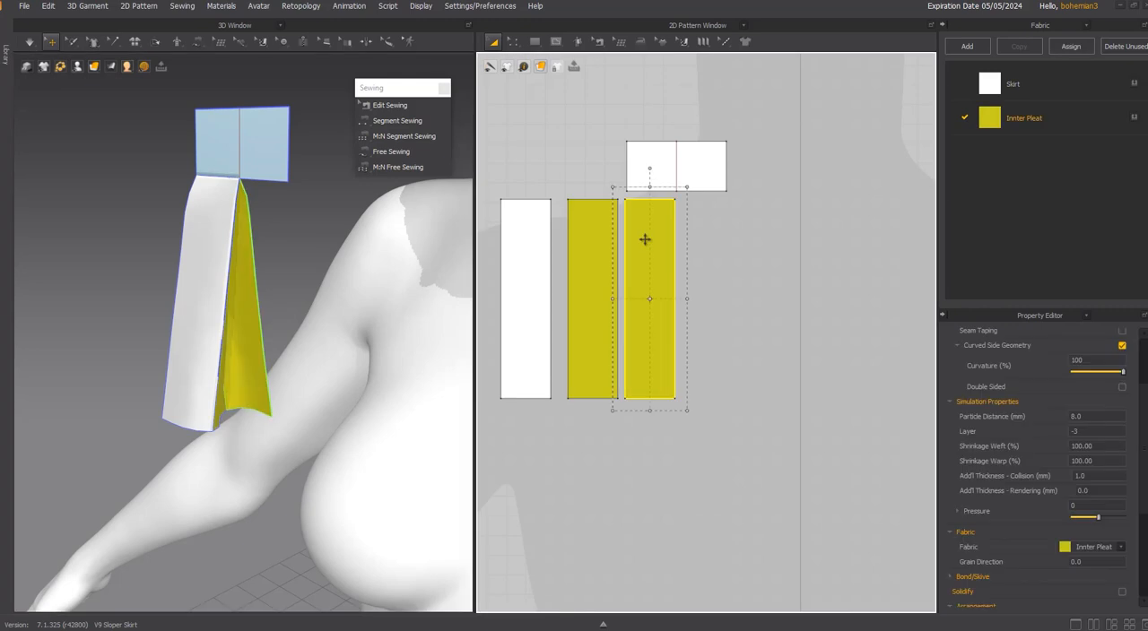
# Set the fold angle of the seam between the two yellow inner pleat strips to 360 and simulate.
pyautogui.click(583, 226)
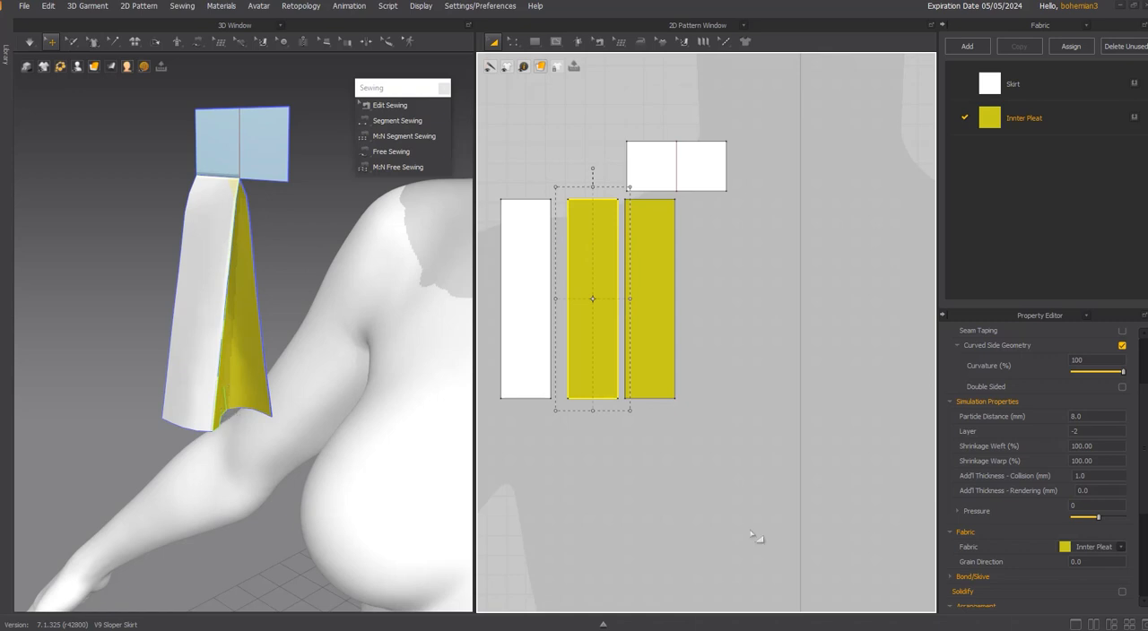
pyautogui.scroll(-3, 1068, 489)
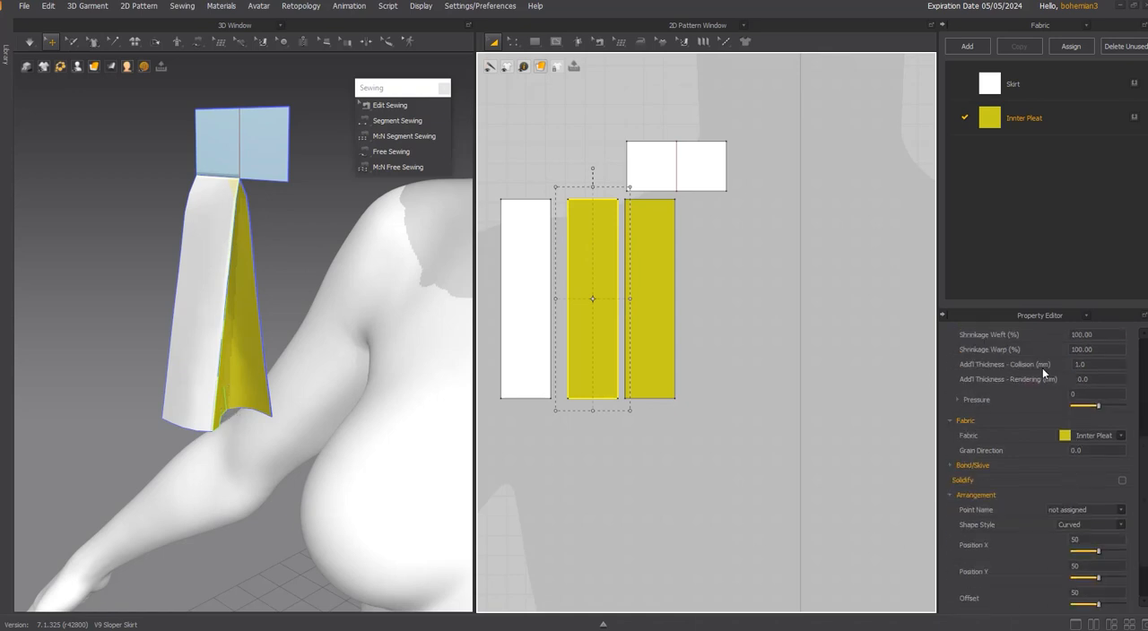
pyautogui.press('ctrl')
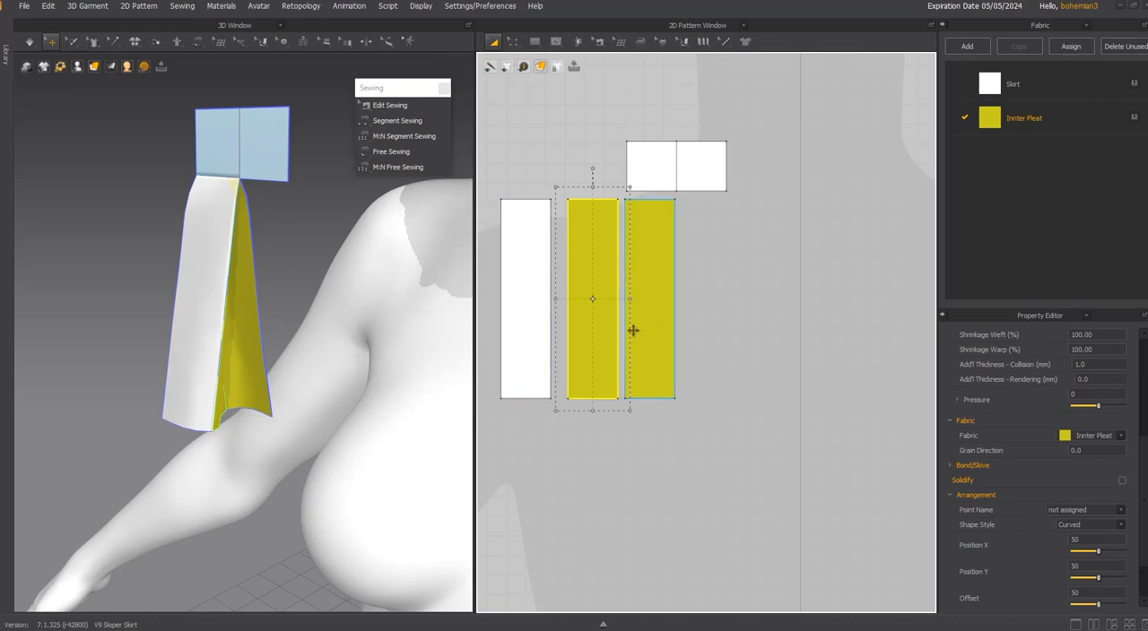
pyautogui.press('b')
pyautogui.click(628, 303)
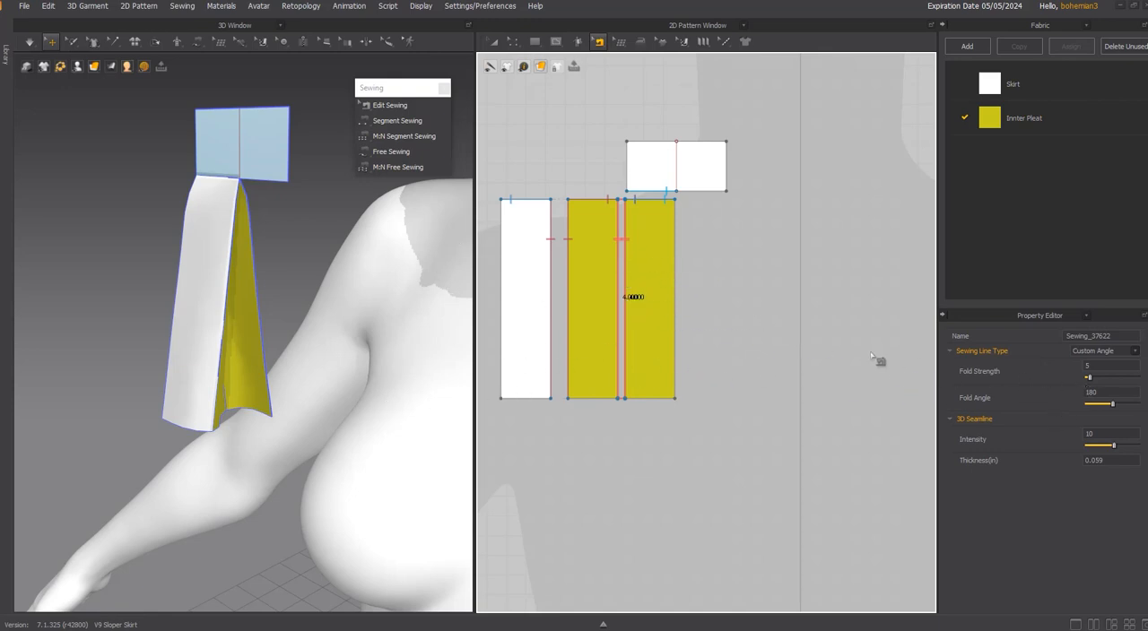
pyautogui.moveTo(1114, 408); pyautogui.dragTo(1130, 410)
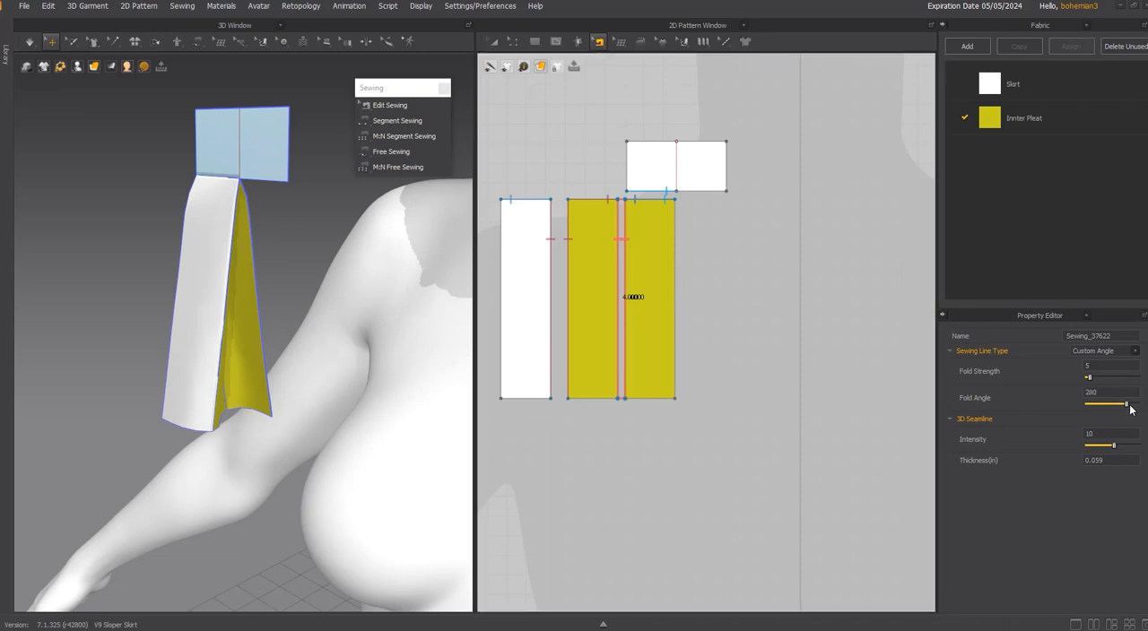
pyautogui.press('space')
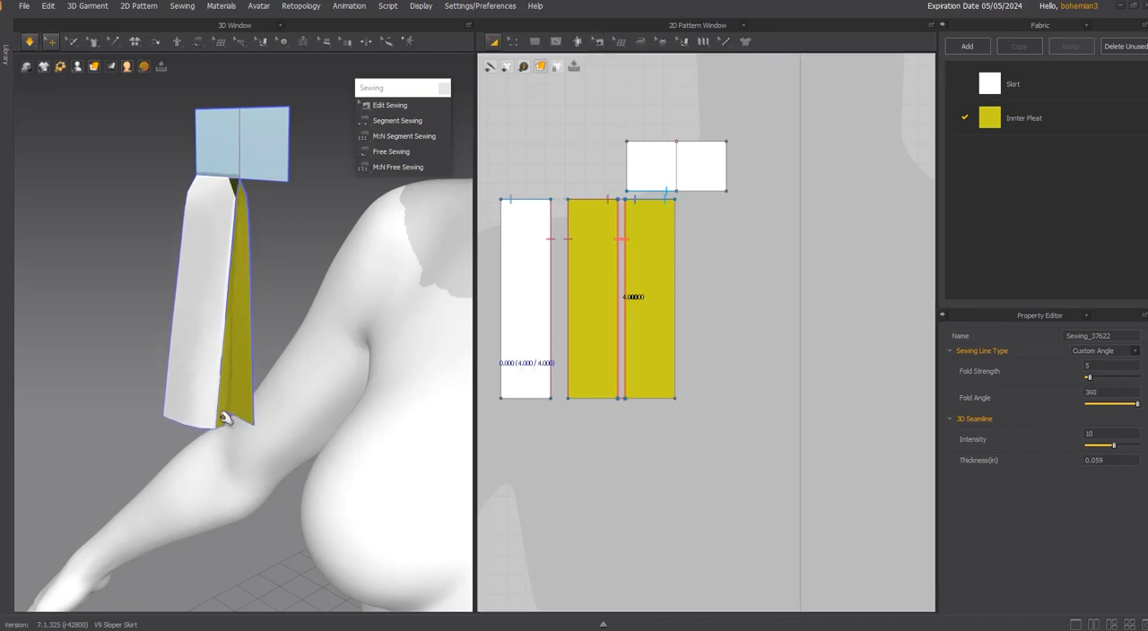
# Set the fold angle of the seam joining the white strip to the middle strip to 0 and simulate.
pyautogui.click(572, 277)
pyautogui.press('z')
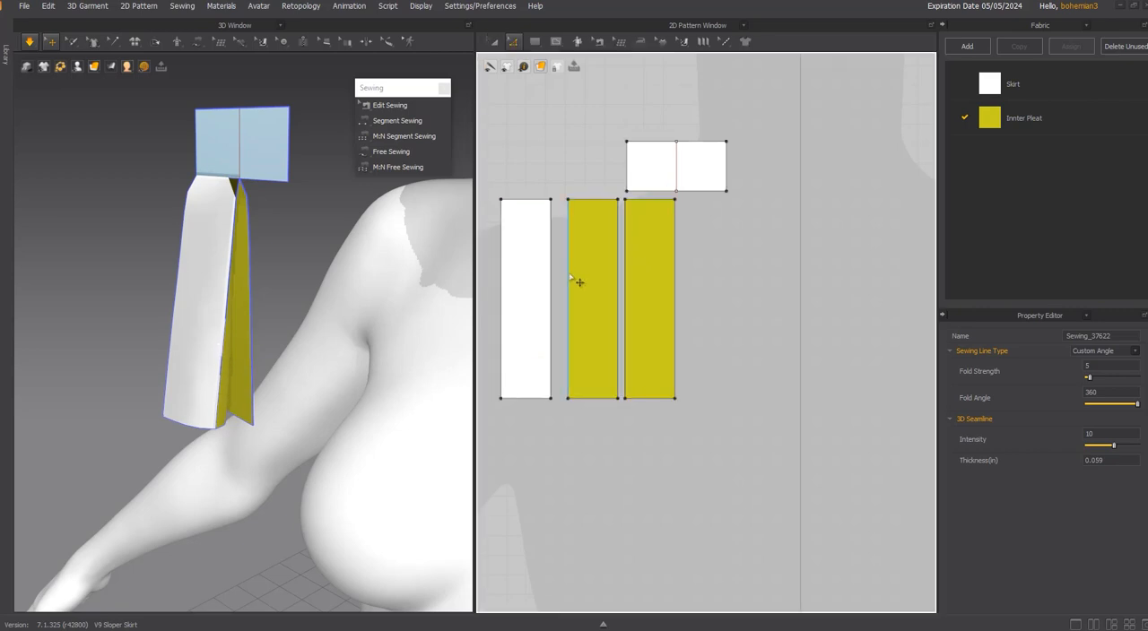
pyautogui.click(579, 282)
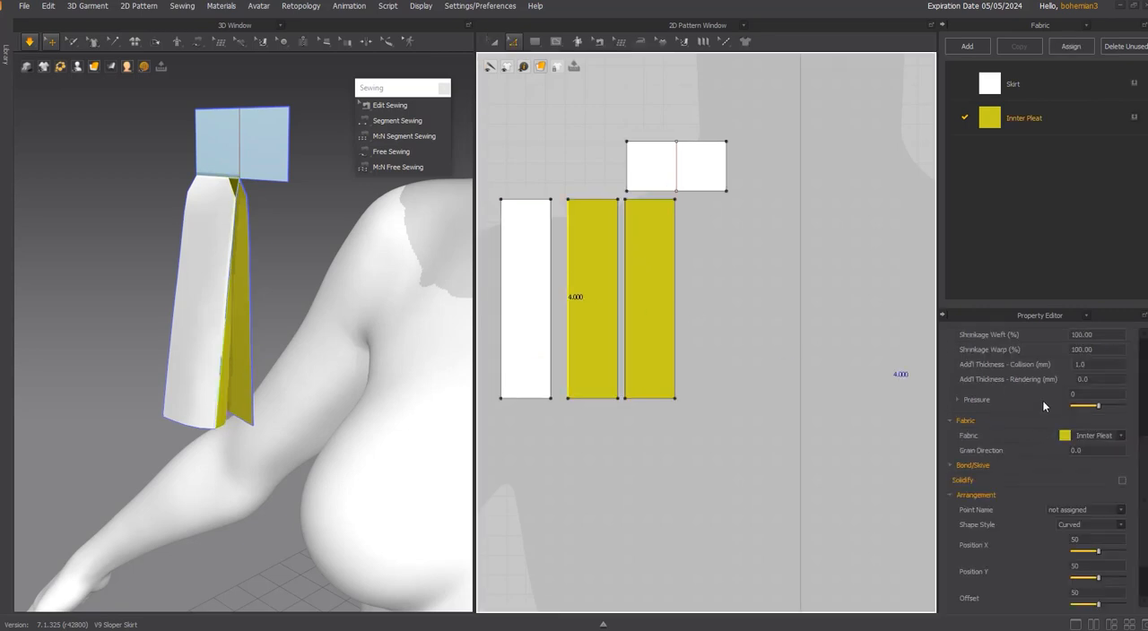
pyautogui.click(564, 260)
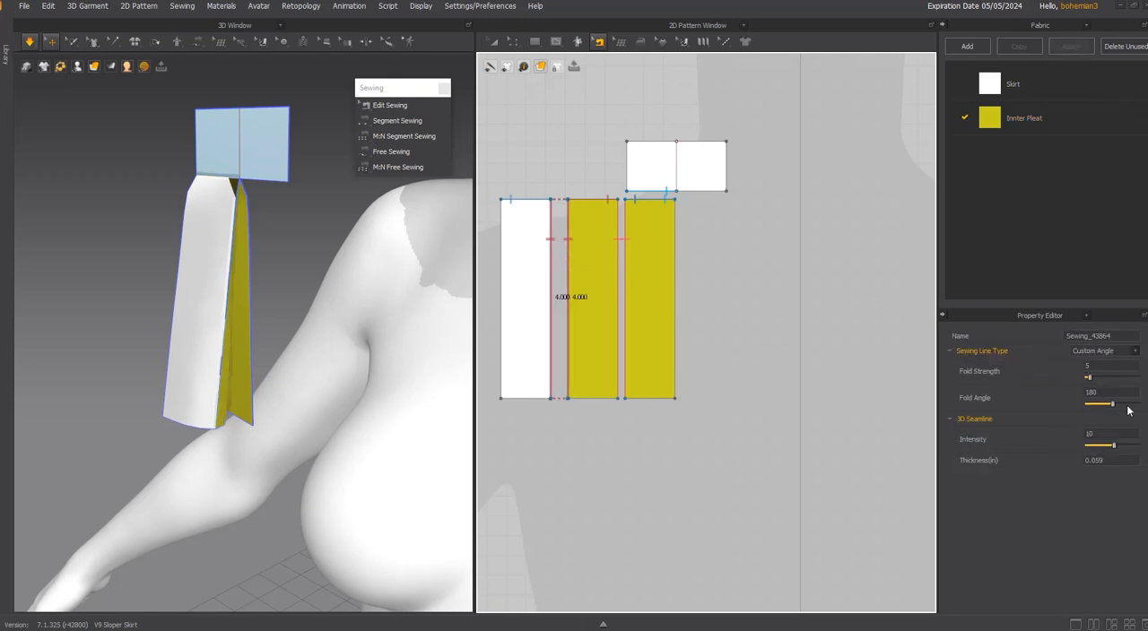
pyautogui.moveTo(1124, 408); pyautogui.dragTo(1082, 405)
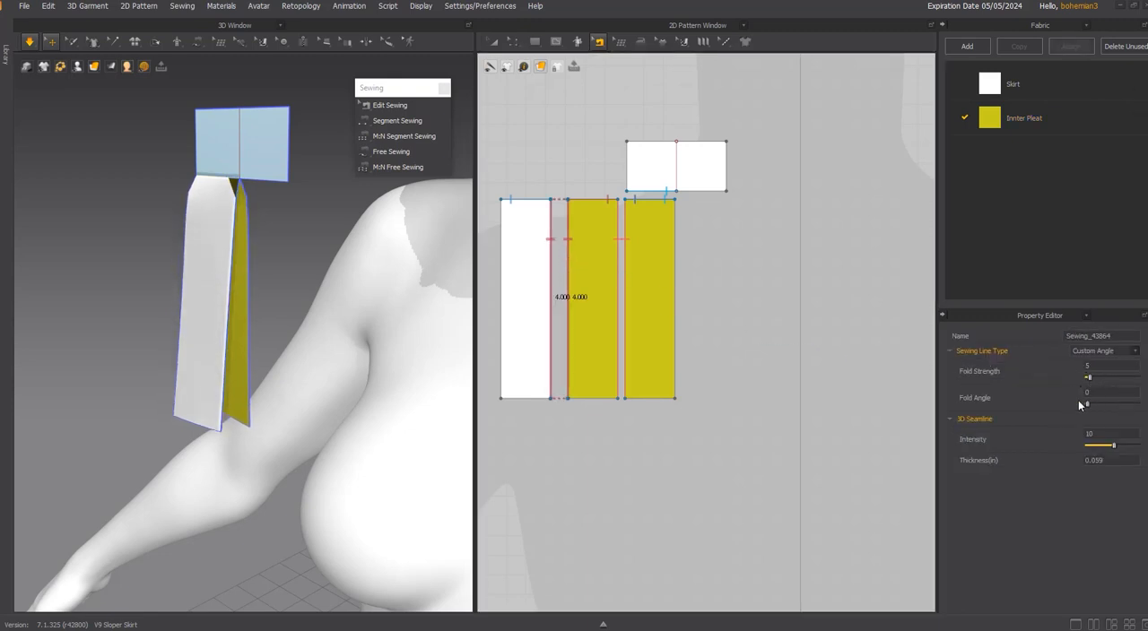
pyautogui.press('space')
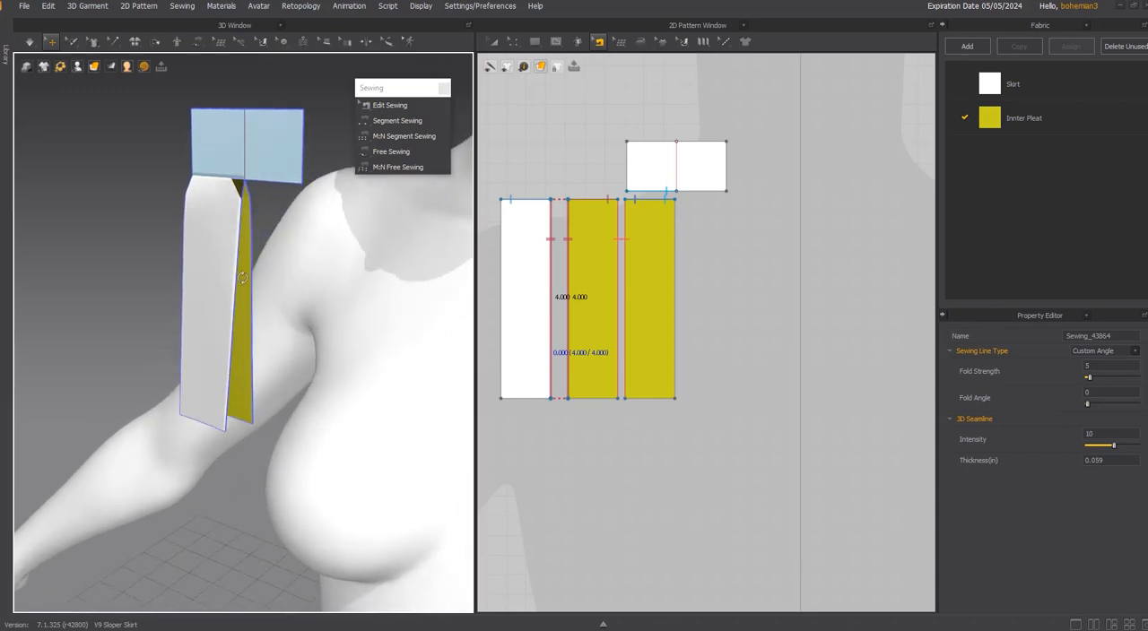
# Pull on the white strip while simulating to settle the folded pleat.
pyautogui.click(224, 193)
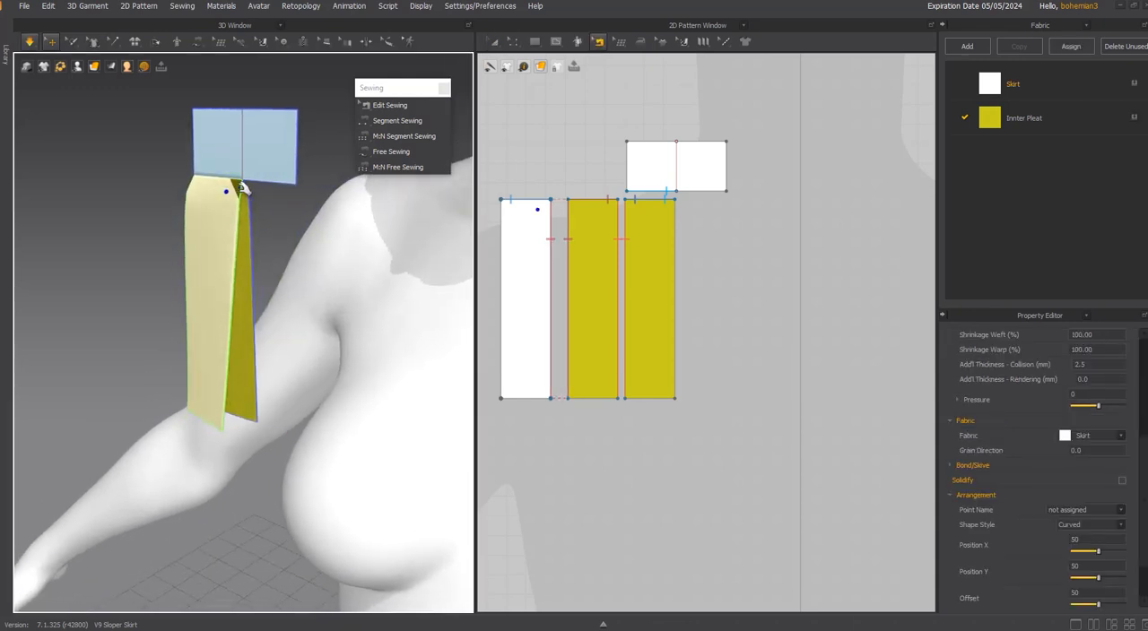
pyautogui.click(271, 249)
pyautogui.moveTo(269, 249)
pyautogui.mouseDown(button='right')
pyautogui.moveTo(225, 233)
pyautogui.moveTo(284, 240)
pyautogui.mouseUp(button='right')
pyautogui.moveTo(243, 363)
pyautogui.mouseDown()
pyautogui.moveTo(217, 363)
pyautogui.moveTo(260, 365)
pyautogui.mouseUp()
pyautogui.moveTo(260, 366); pyautogui.dragTo(255, 353, button='right')
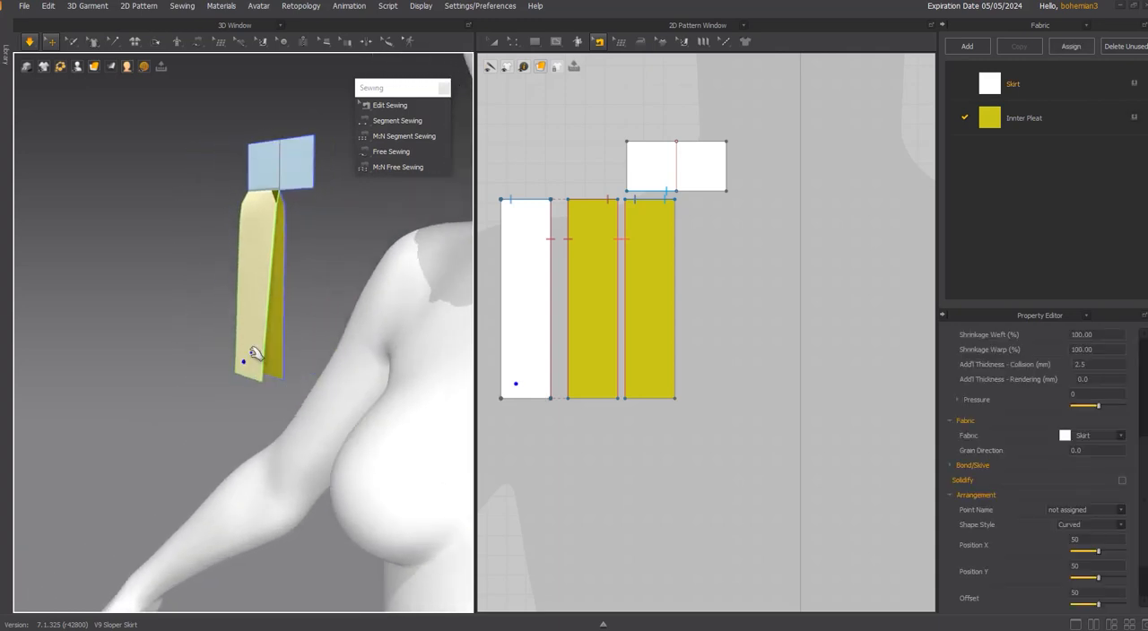
# Clone the two yellow inner strips as symmetric patterns with sewing, placing the copies to the right of the originals.
pyautogui.click(653, 240)
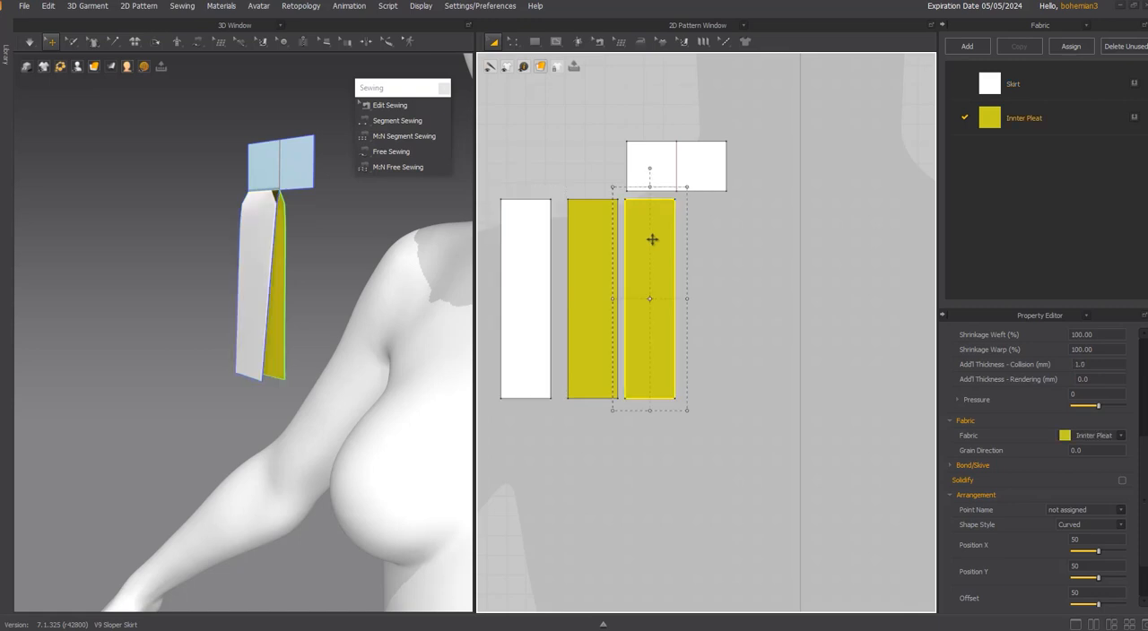
pyautogui.keyDown('shift'); pyautogui.click(595, 235); pyautogui.keyUp('shift')
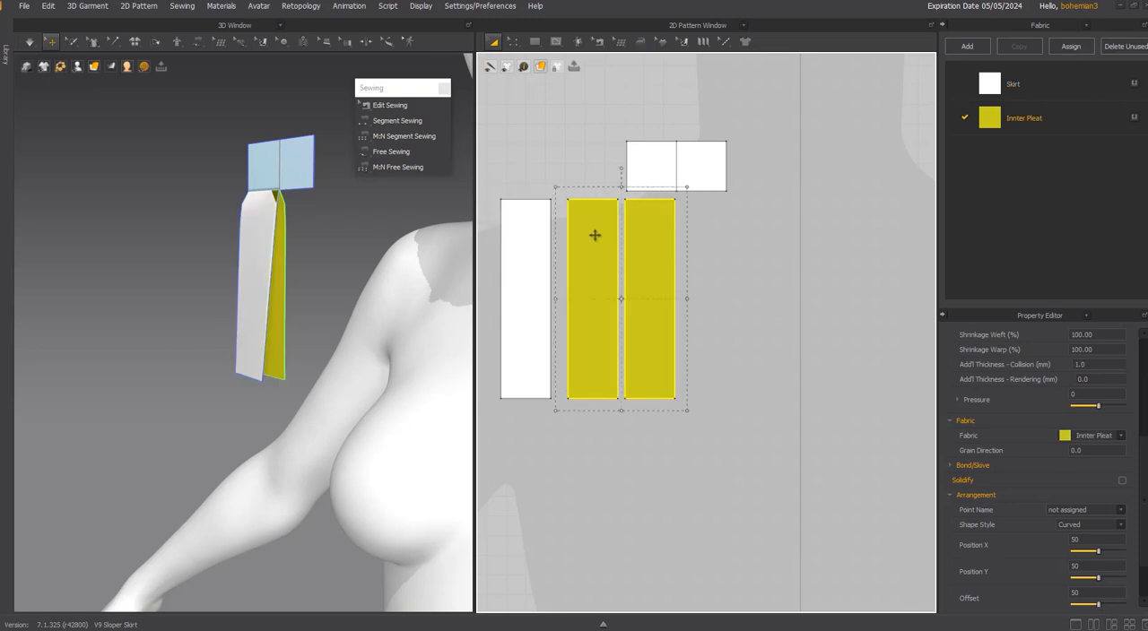
pyautogui.click(690, 146)
pyautogui.click(521, 221)
pyautogui.click(640, 224)
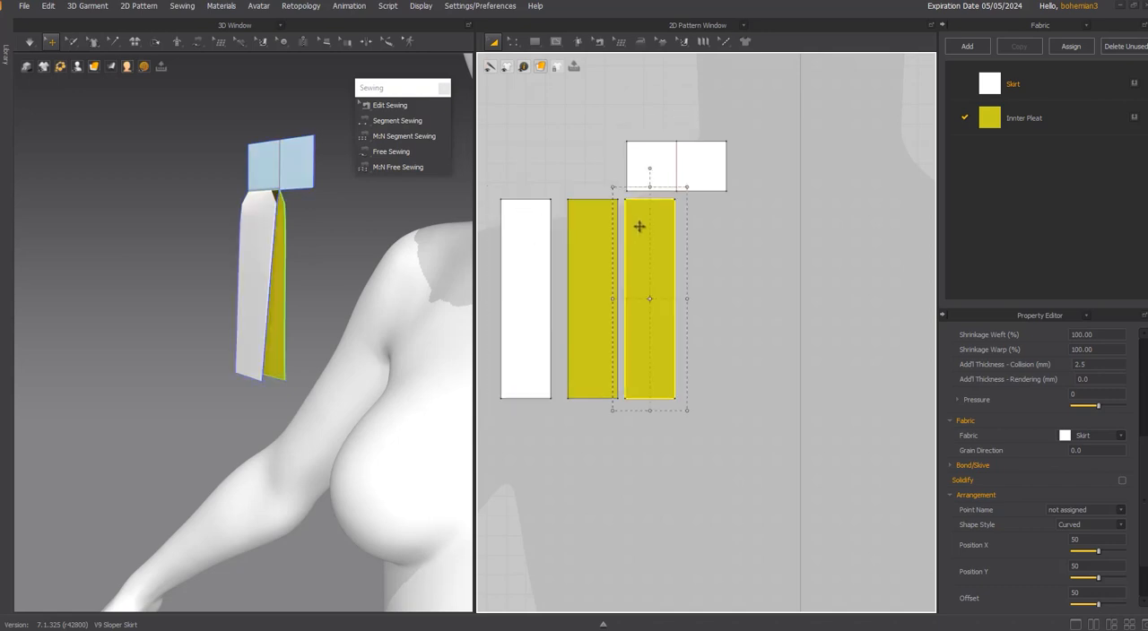
pyautogui.keyDown('shift'); pyautogui.click(584, 237); pyautogui.keyUp('shift')
pyautogui.rightClick(585, 237)
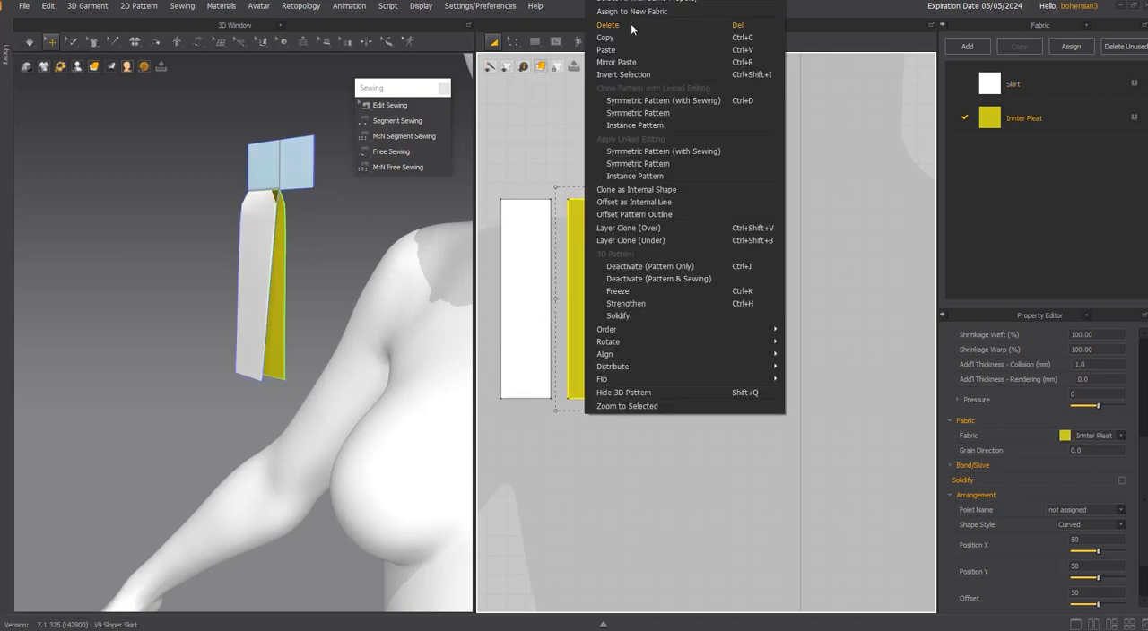
pyautogui.click(647, 100)
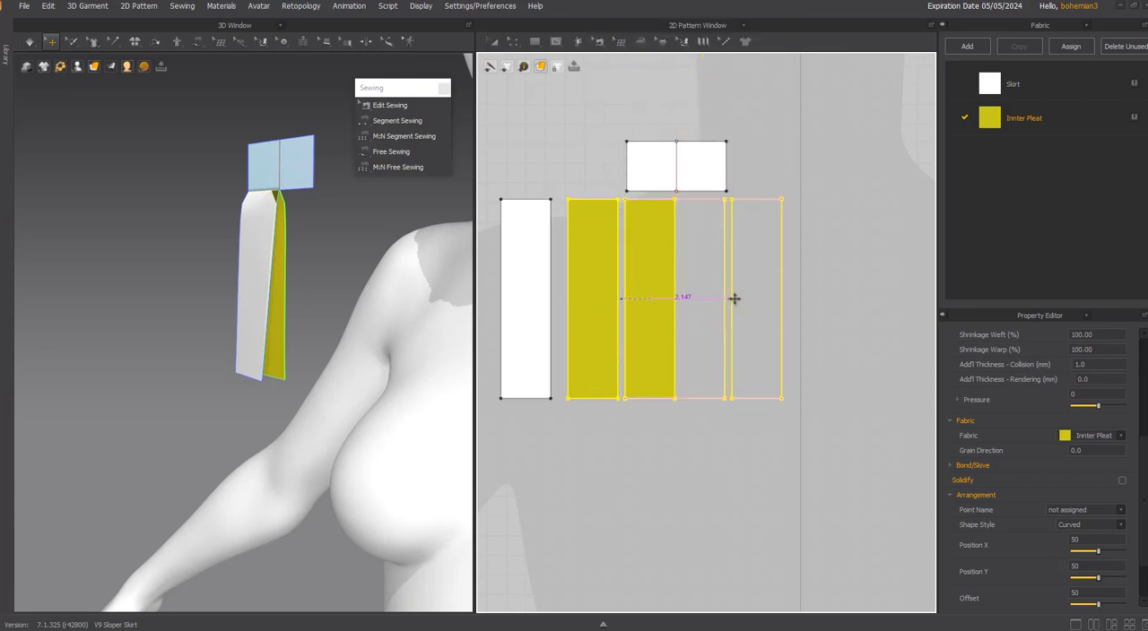
pyautogui.click(743, 300)
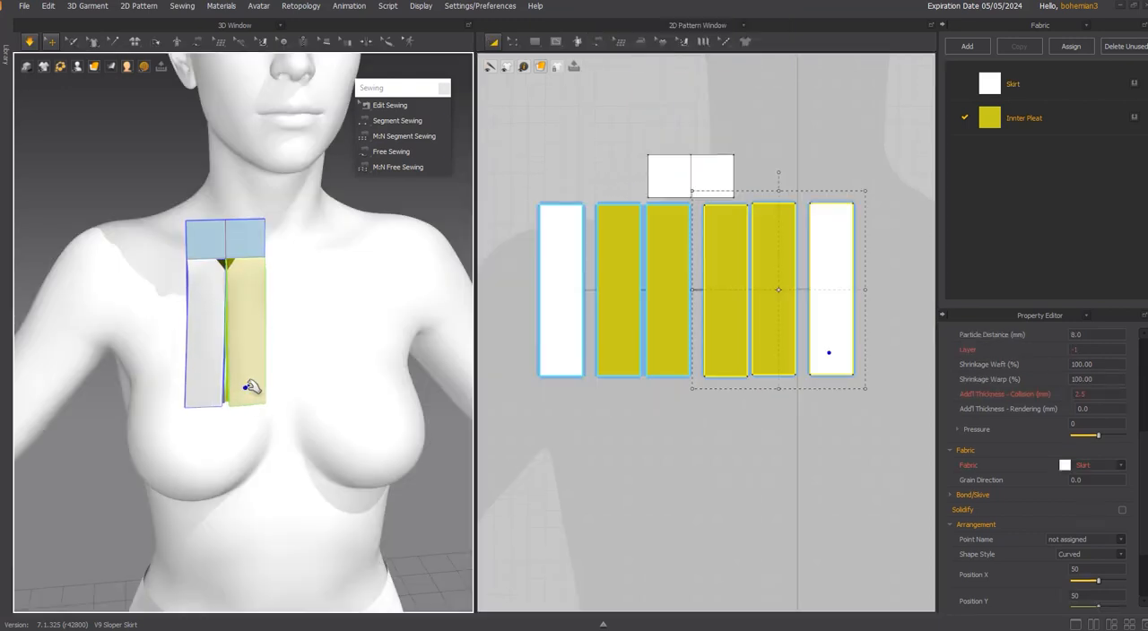
# Pull the mirrored pleat open in 3D, segment-sew the facing free edges of the two inner pleats together and simulate.
pyautogui.moveTo(217, 367); pyautogui.dragTo(247, 385, button='right')
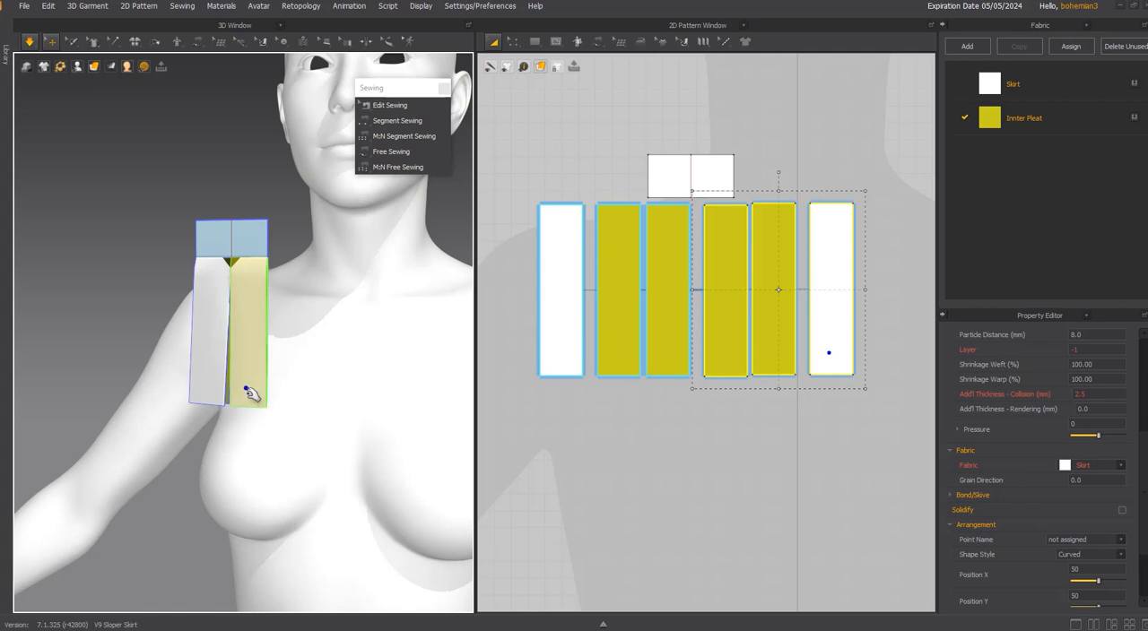
pyautogui.moveTo(248, 392); pyautogui.dragTo(296, 411)
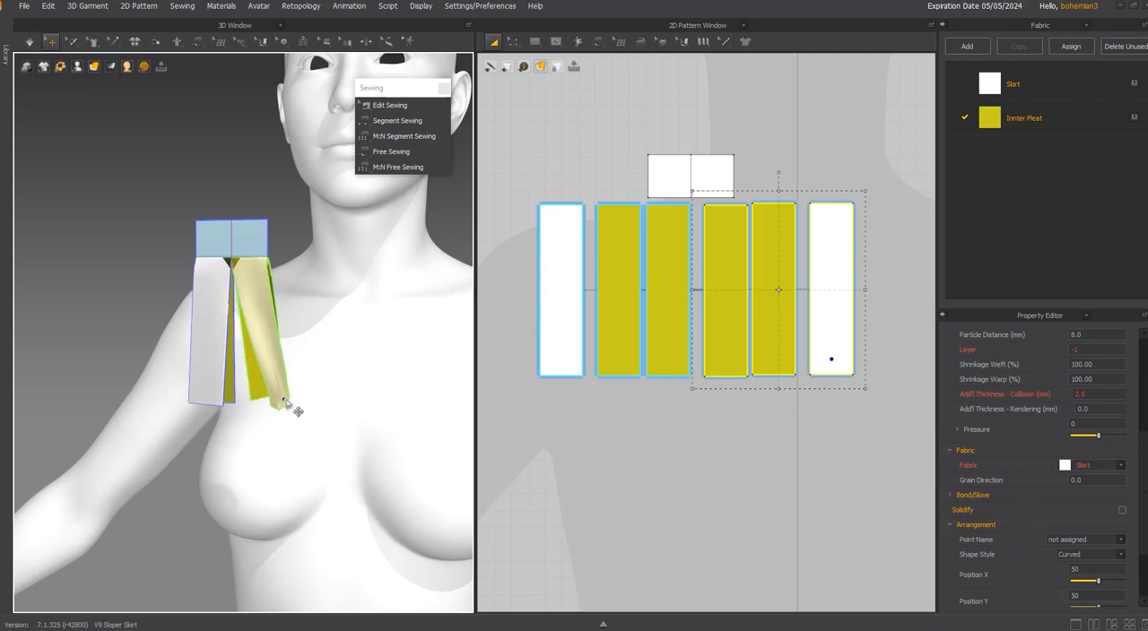
pyautogui.click(390, 120)
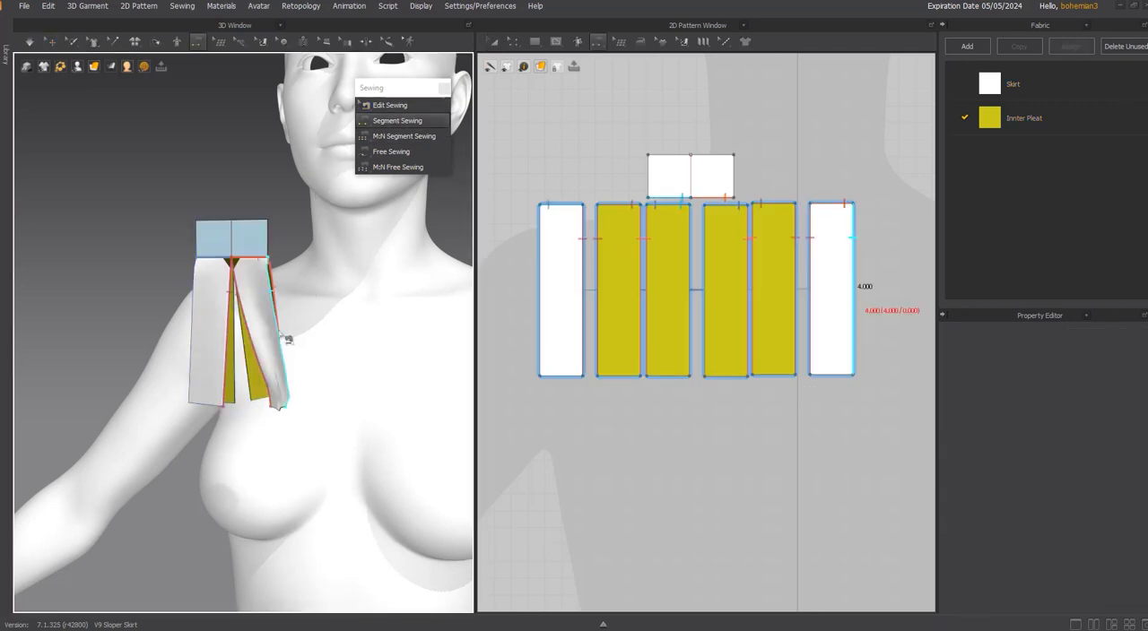
pyautogui.click(245, 362)
pyautogui.click(260, 363)
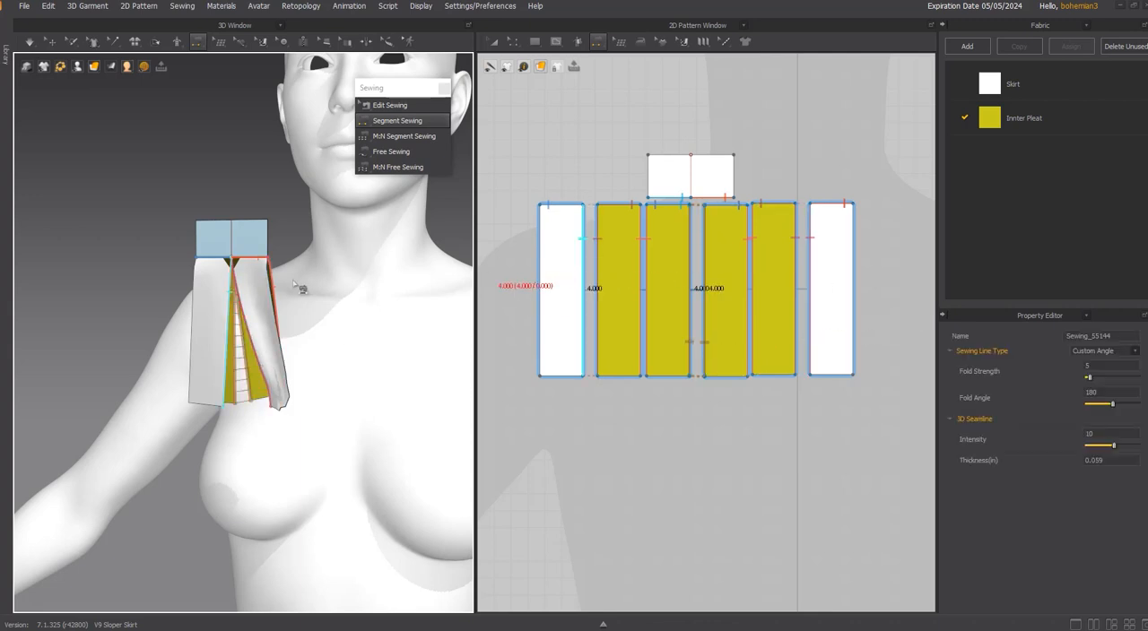
pyautogui.press('Escape')
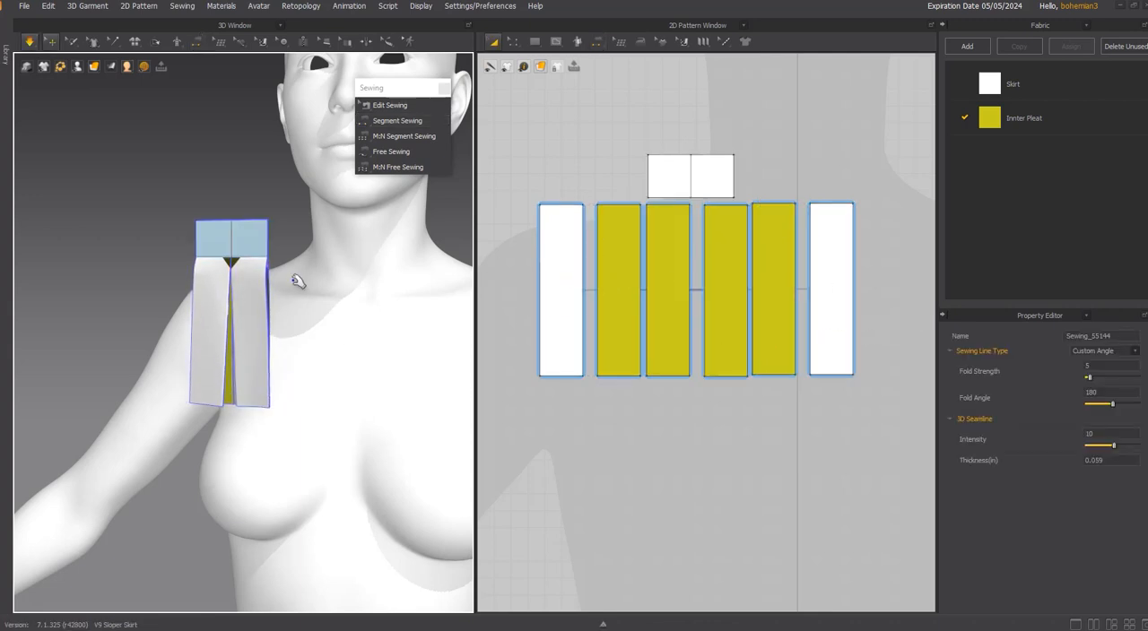
# Arrange each pair of yellow inner pleat strips edge to edge in the pattern layout.
pyautogui.press('n')
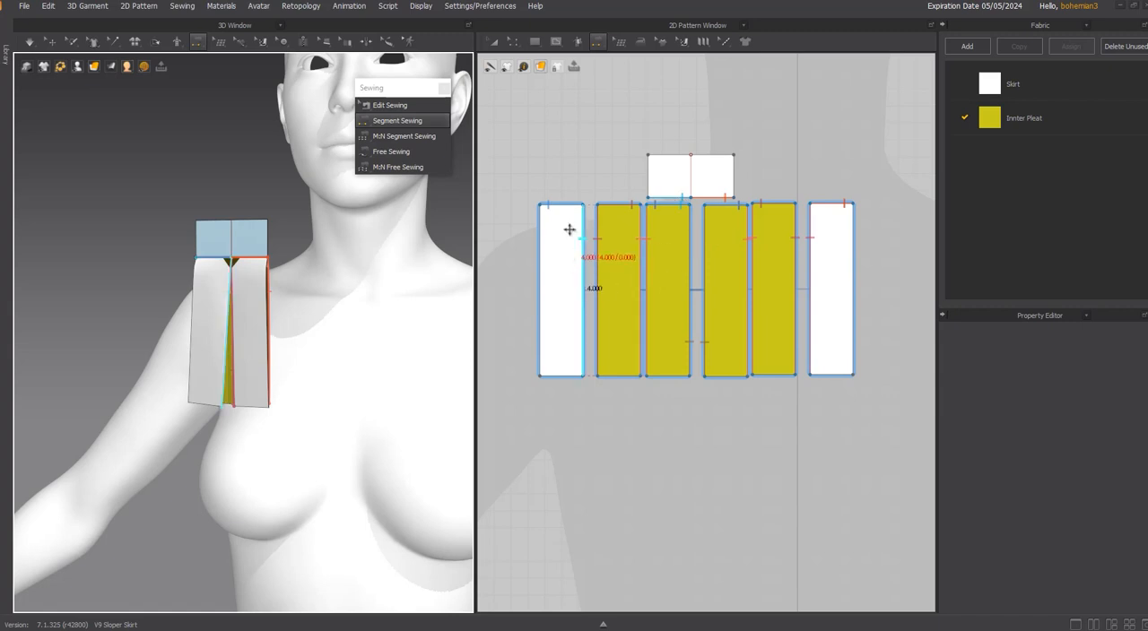
pyautogui.press('Escape')
pyautogui.press('z')
pyautogui.click(607, 237)
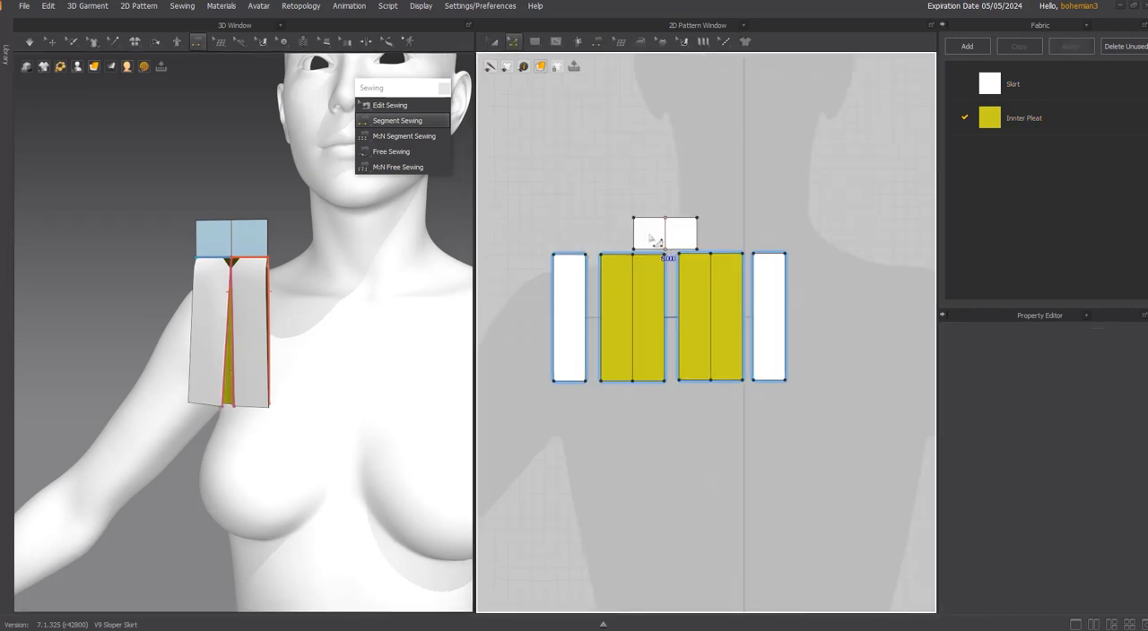
# Remove the sample rectangle and white strips, and move the four inner pleat strips to the skirt's vertical seam, below its horizontal line.
pyautogui.press('a')
pyautogui.click(652, 239)
pyautogui.click(768, 265)
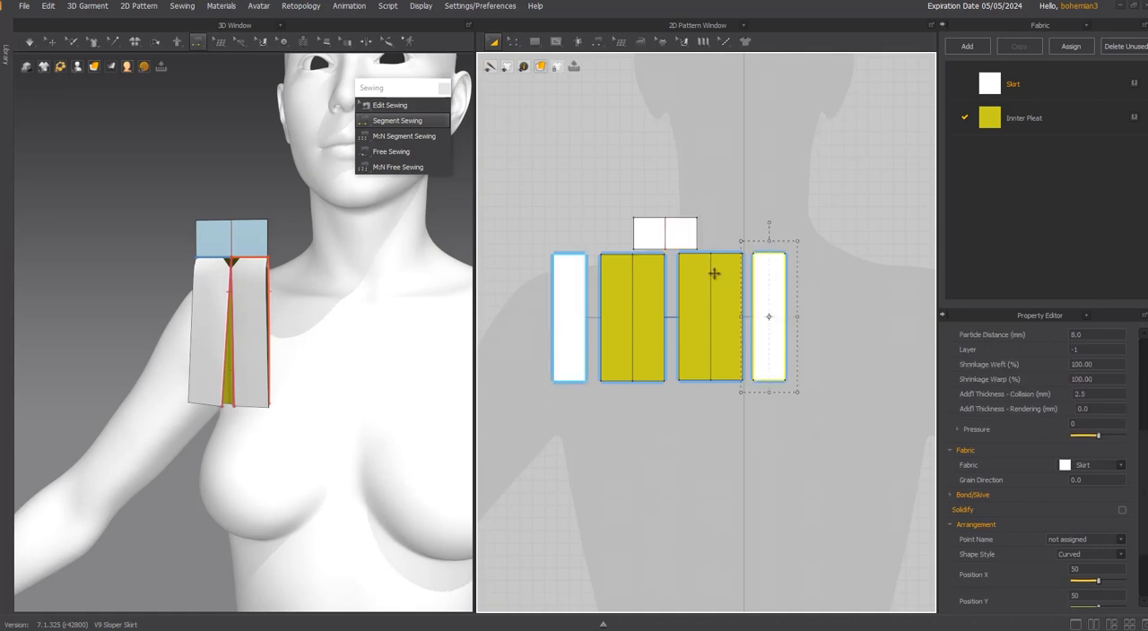
pyautogui.click(564, 282)
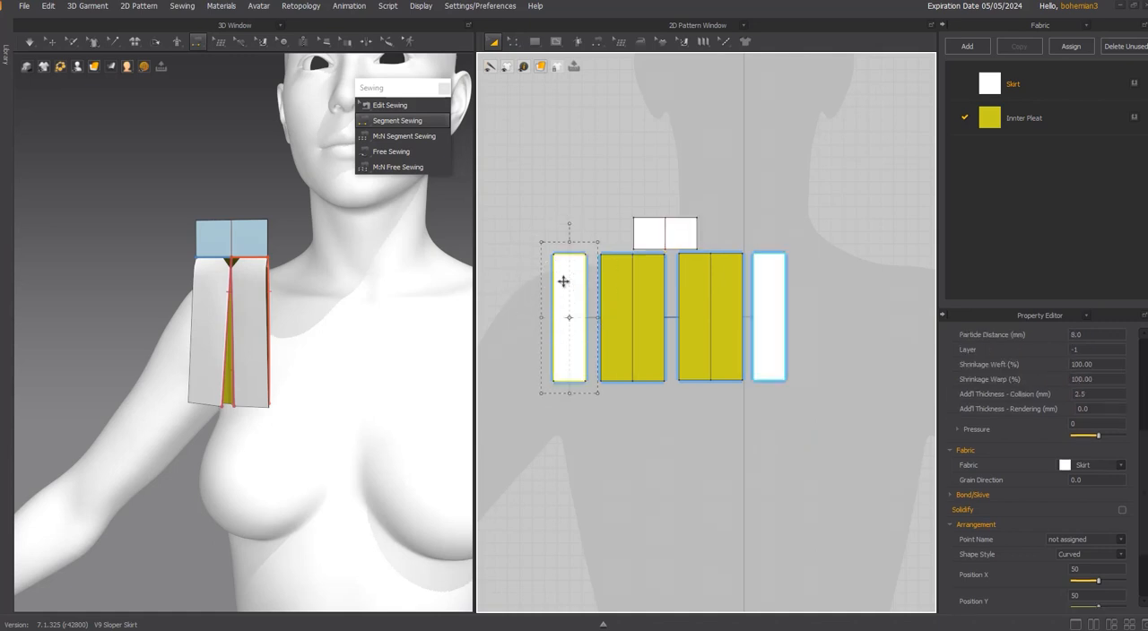
pyautogui.click(628, 275)
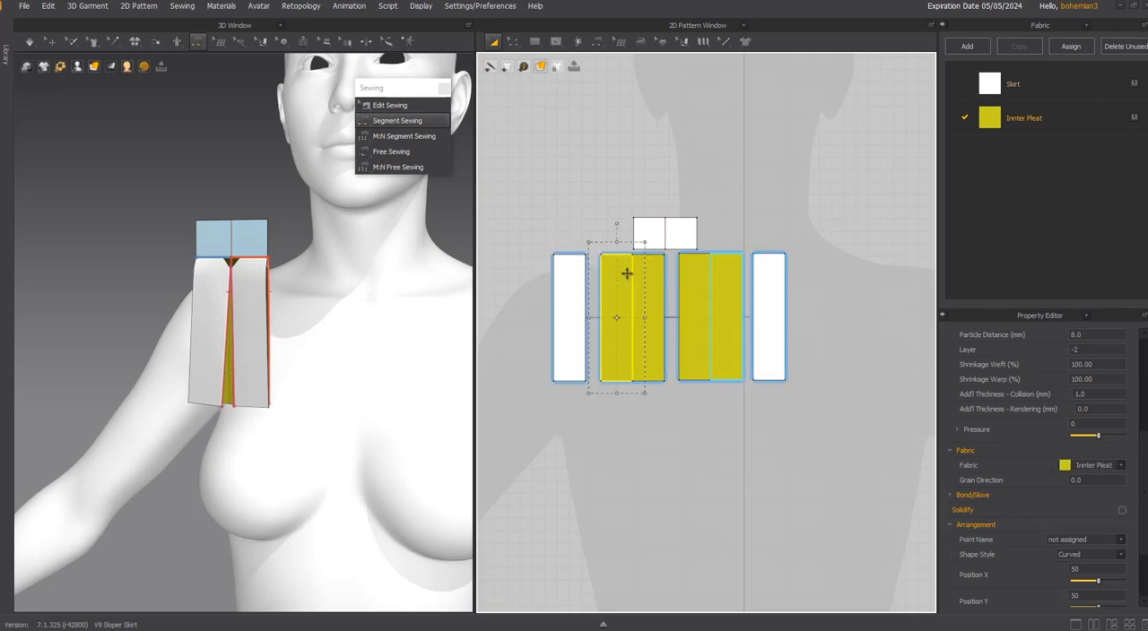
pyautogui.keyDown('shift'); pyautogui.click(687, 264); pyautogui.keyUp('shift')
pyautogui.keyDown('shift'); pyautogui.click(738, 274); pyautogui.keyUp('shift')
pyautogui.scroll(-2, 384, 328)
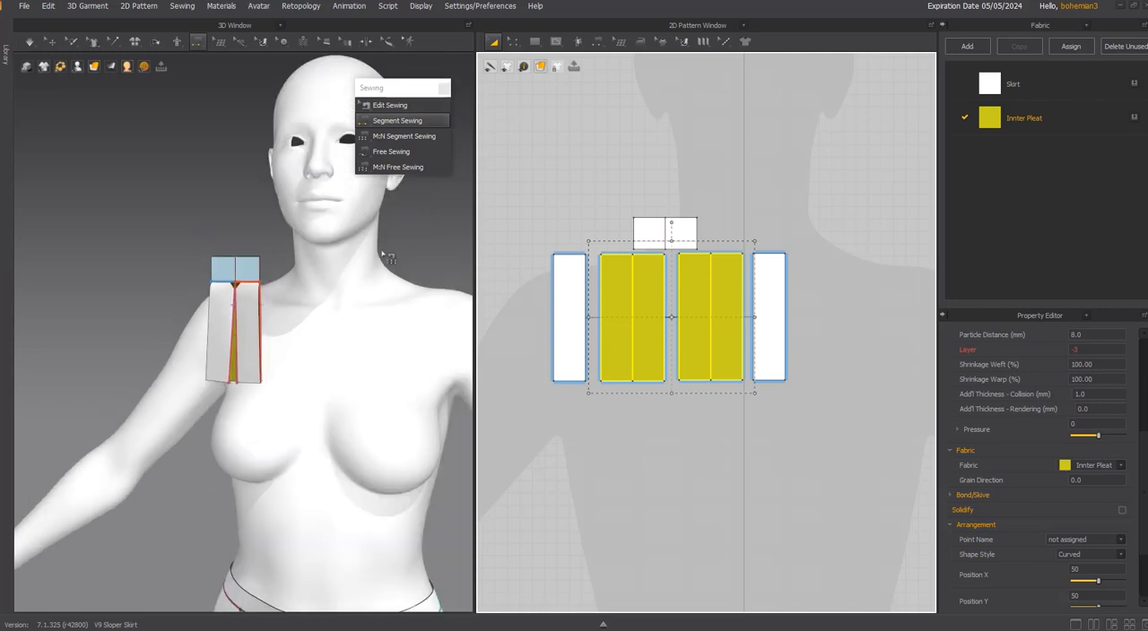
pyautogui.moveTo(377, 486); pyautogui.dragTo(395, 486)
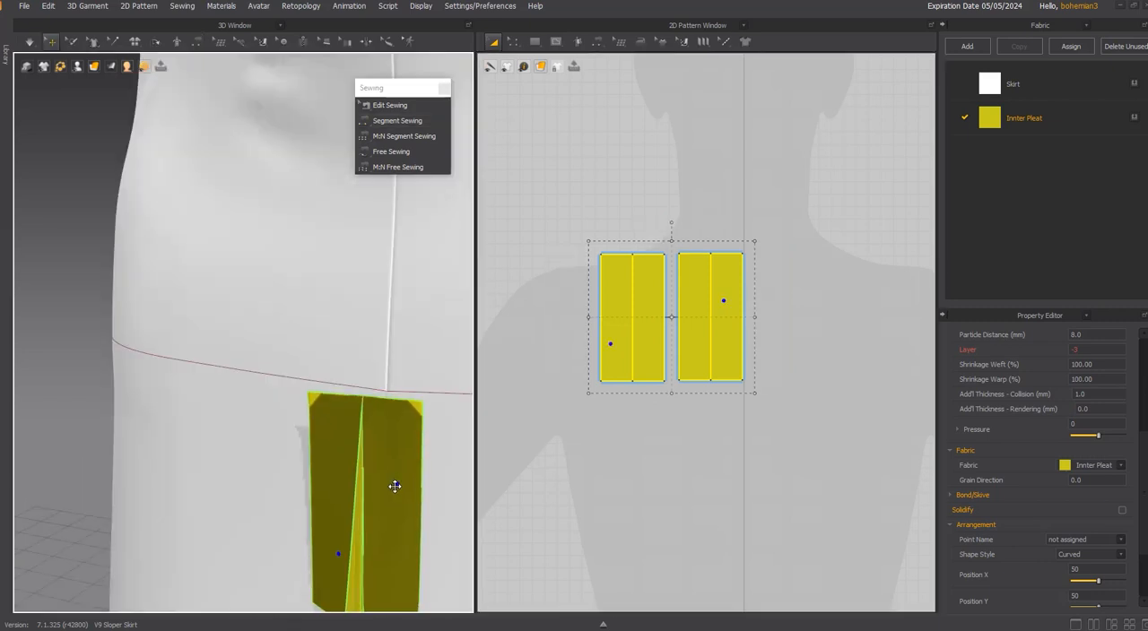
pyautogui.moveTo(394, 486); pyautogui.dragTo(376, 486, button='right')
pyautogui.moveTo(376, 487); pyautogui.dragTo(333, 408, button='middle')
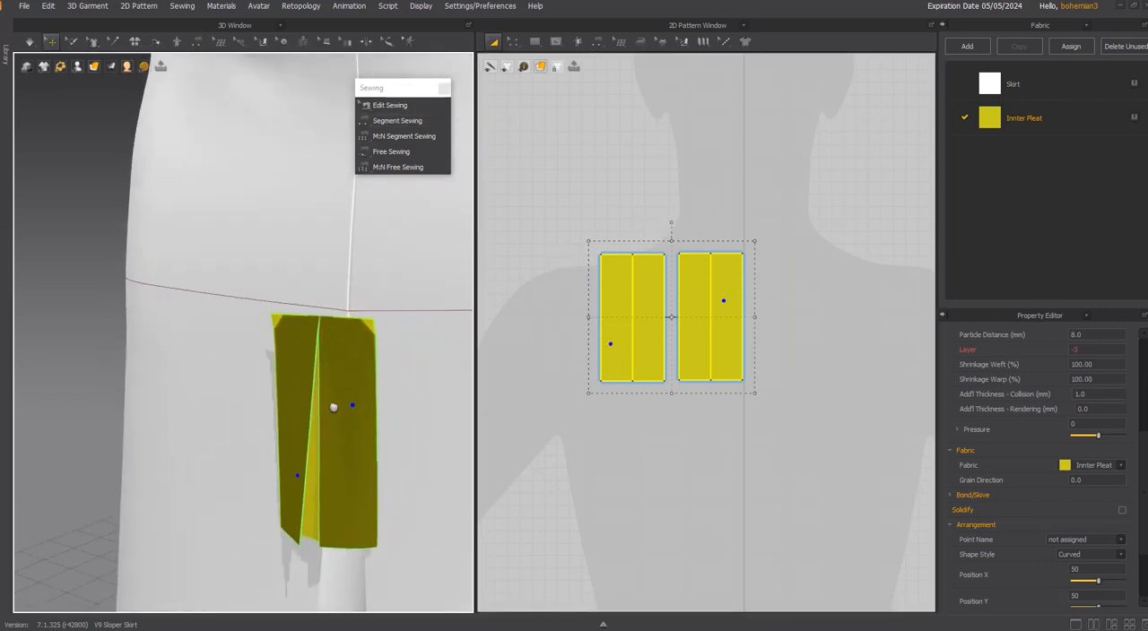
pyautogui.click(391, 151)
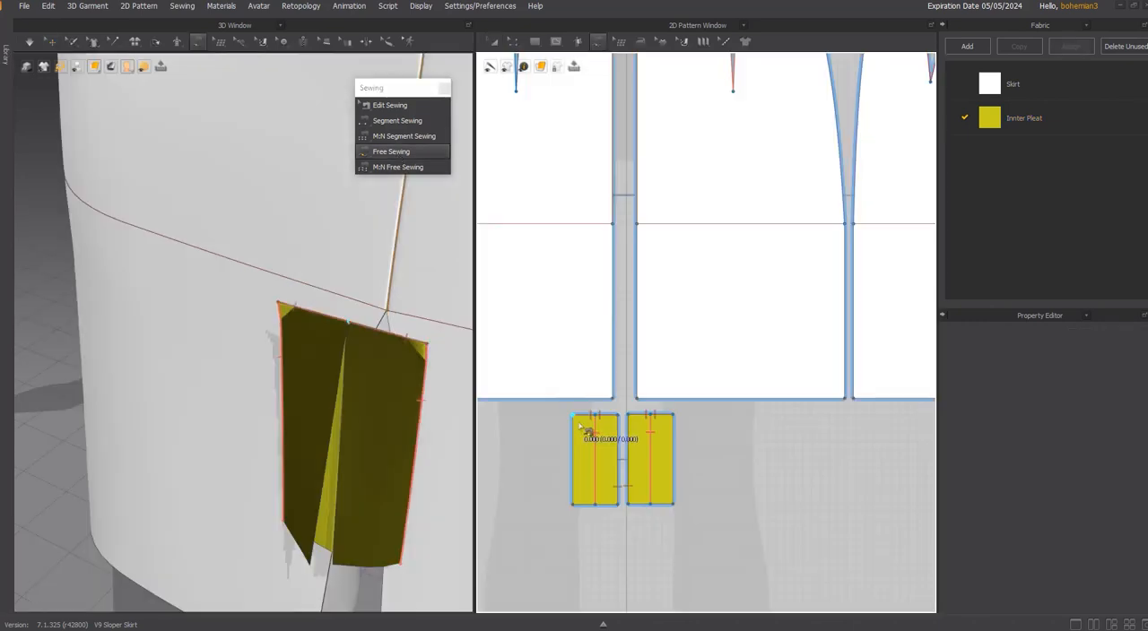
pyautogui.press('a')
pyautogui.click(584, 440)
pyautogui.moveTo(584, 441); pyautogui.dragTo(573, 440)
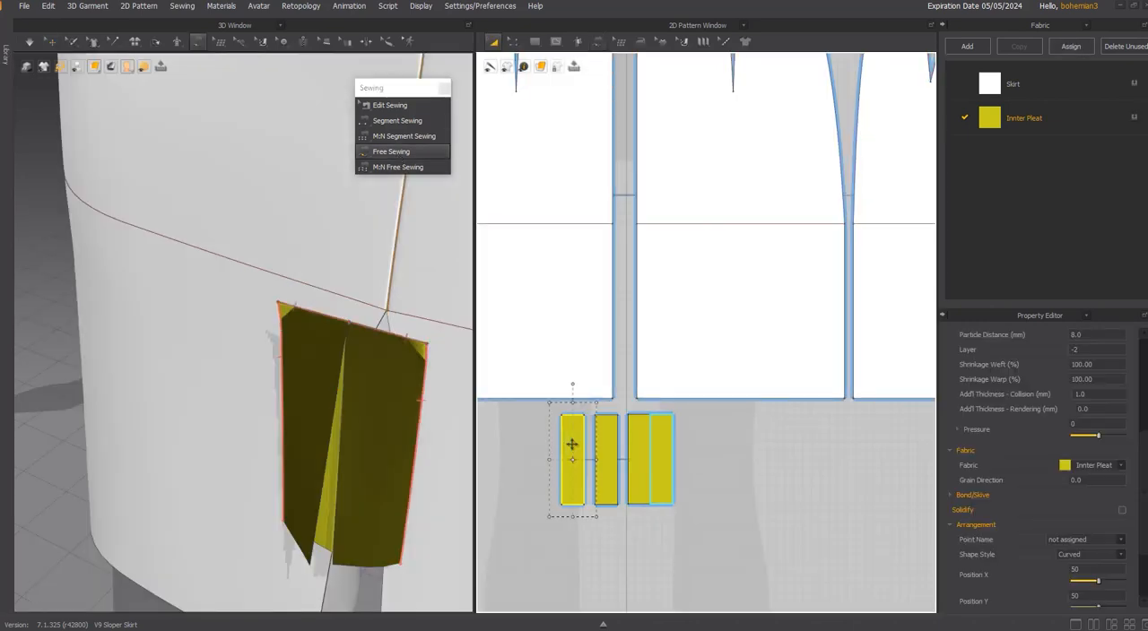
pyautogui.hotkey('ctrl', 'z')
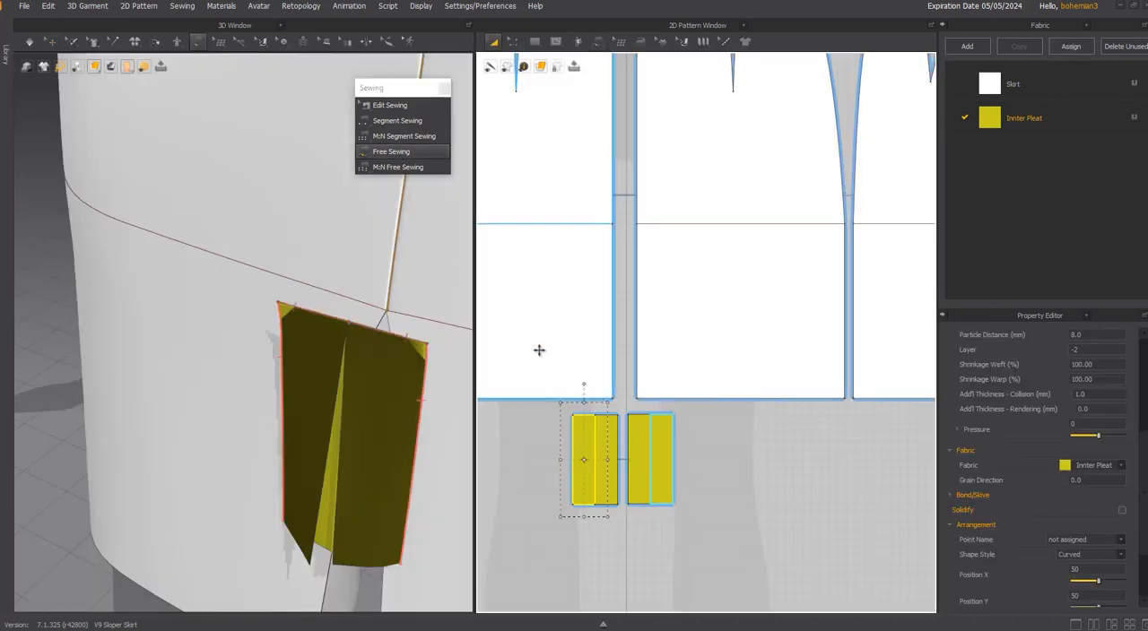
# Free-sew the inner pleats' top edges to the skirt's horizontal line on both sides of the vertical seam.
pyautogui.click(395, 152)
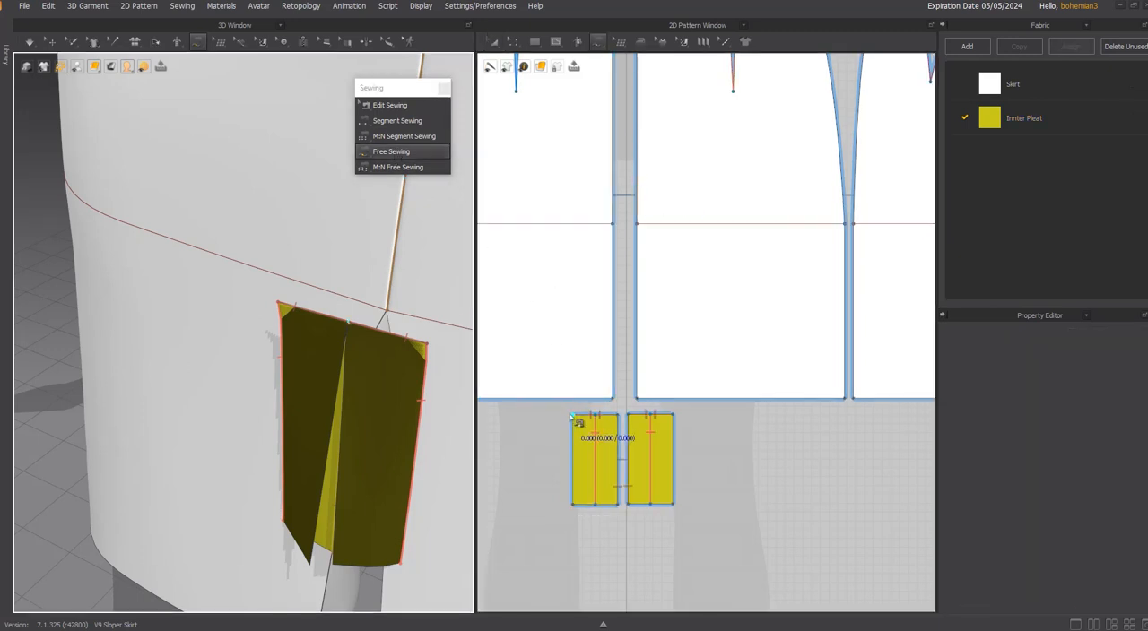
pyautogui.click(573, 416)
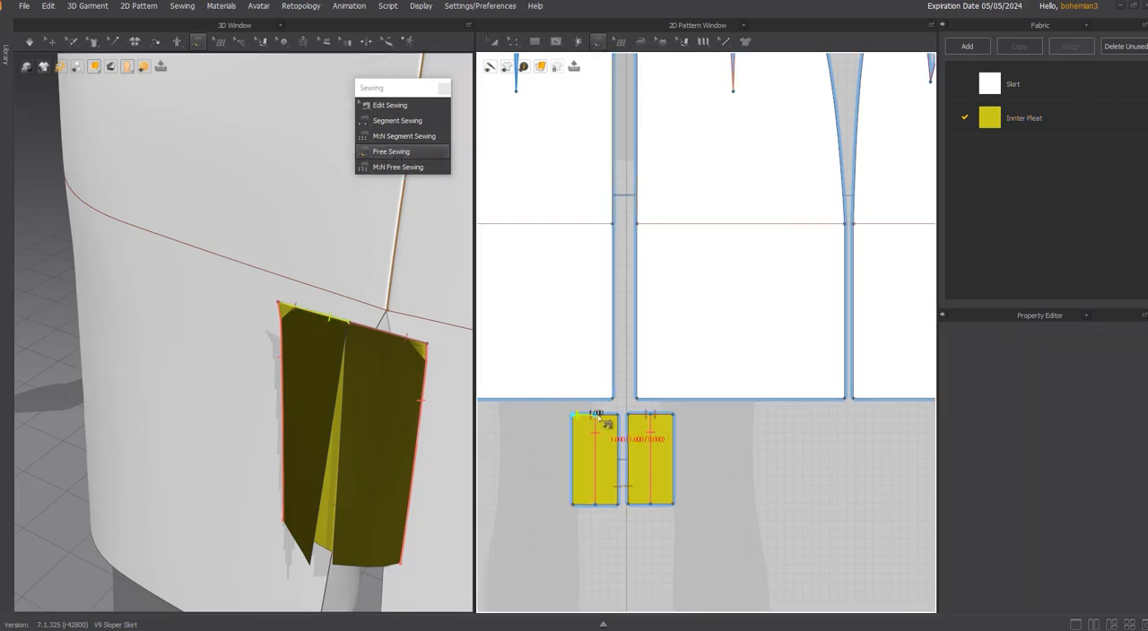
pyautogui.click(611, 225)
pyautogui.click(590, 225)
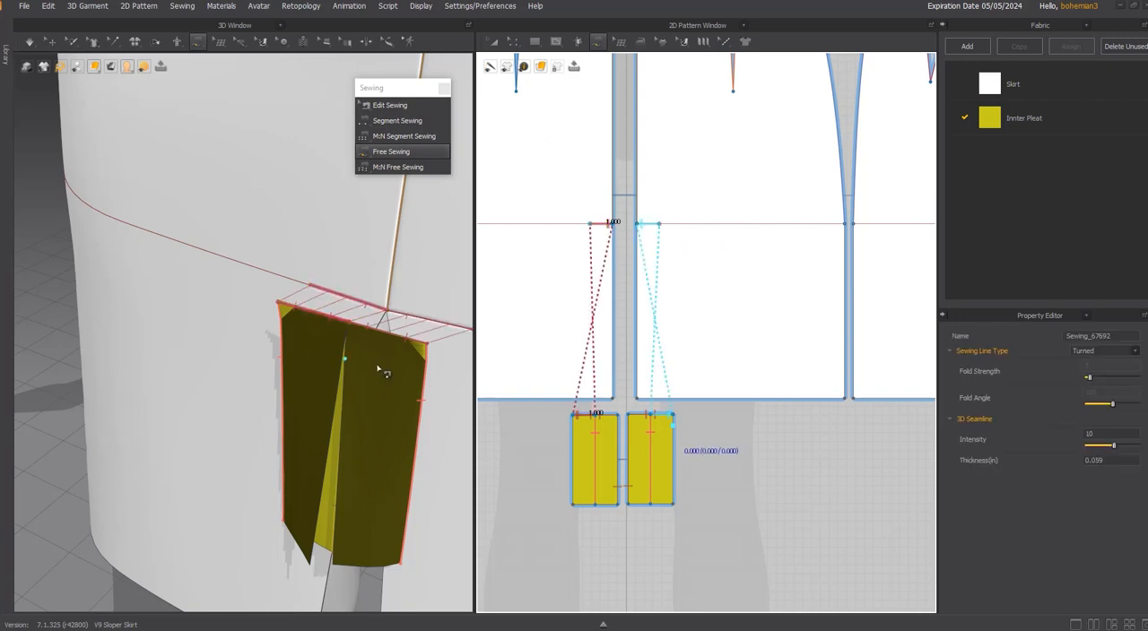
# Set the inner pleats to layer -3 and simulate them behind the skirt's opening.
pyautogui.moveTo(369, 333); pyautogui.dragTo(292, 316, button='middle')
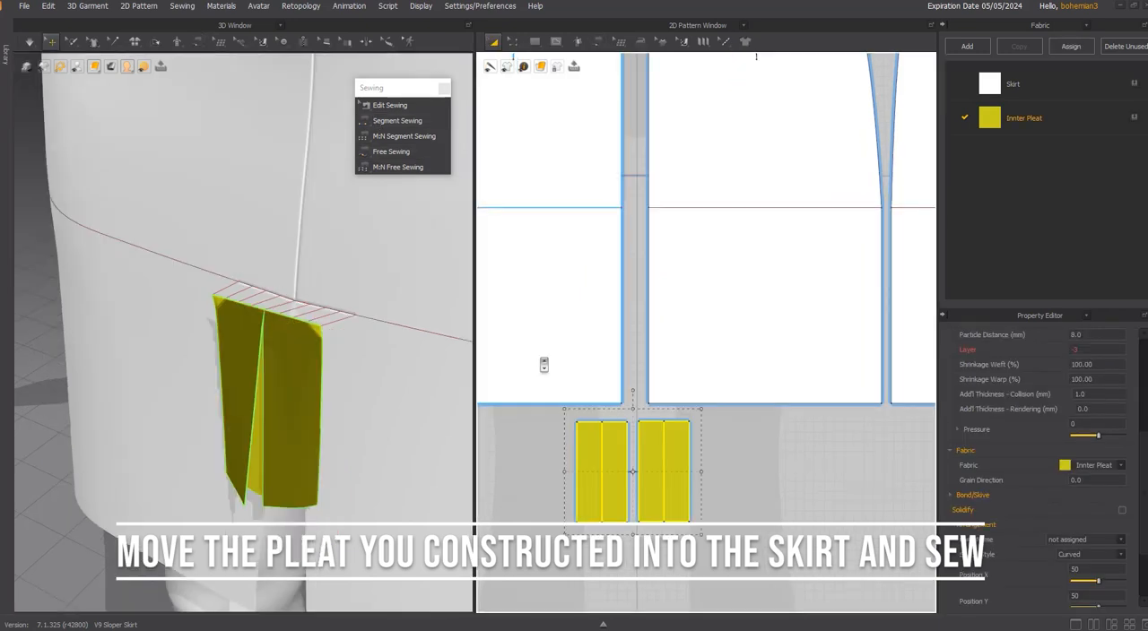
pyautogui.moveTo(333, 363); pyautogui.dragTo(289, 363, button='right')
pyautogui.moveTo(288, 409); pyautogui.dragTo(348, 361)
pyautogui.moveTo(343, 363); pyautogui.dragTo(343, 266, button='right')
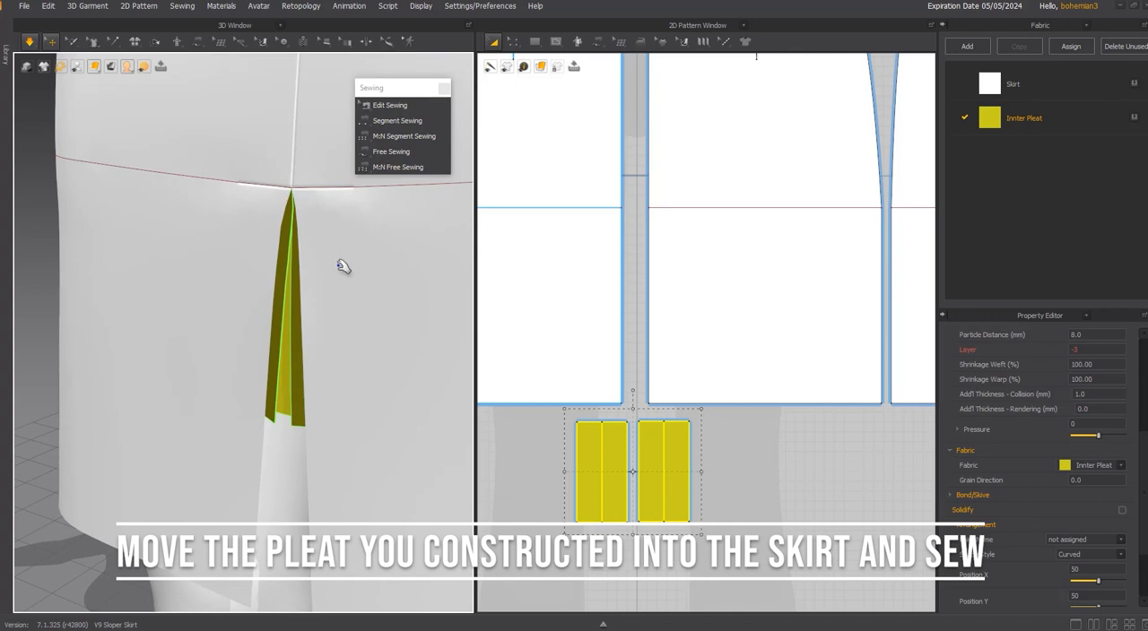
# Check the length of the skirt's opening edge and extend the inner pleats' bottom edges downward to about 7.89 in.
pyautogui.click(605, 335)
pyautogui.click(621, 318)
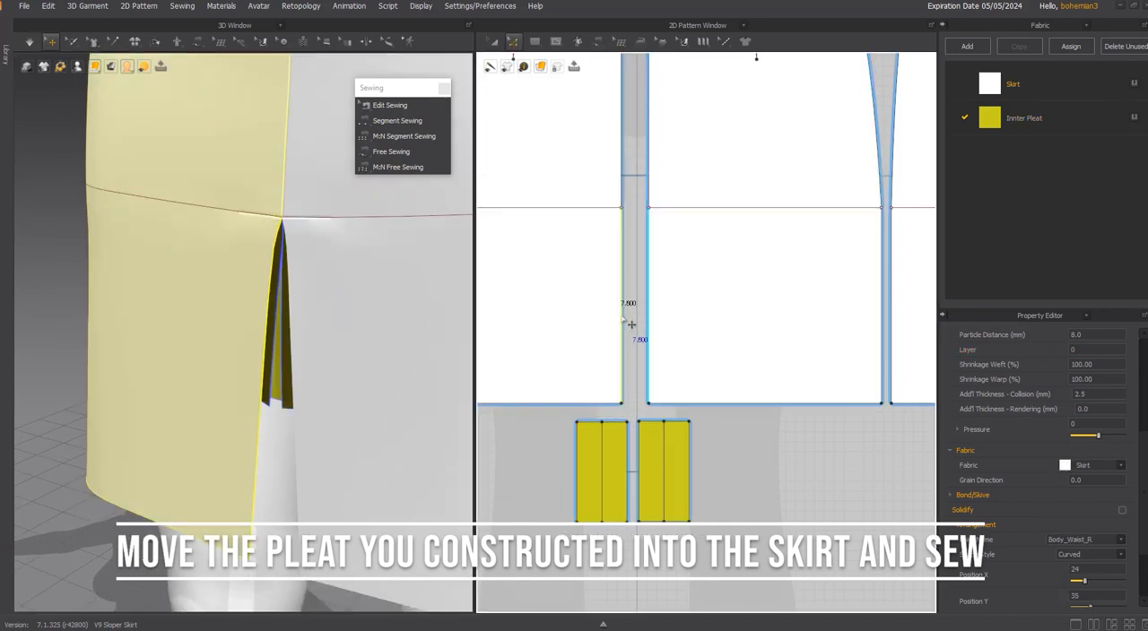
pyautogui.scroll(3, 632, 356)
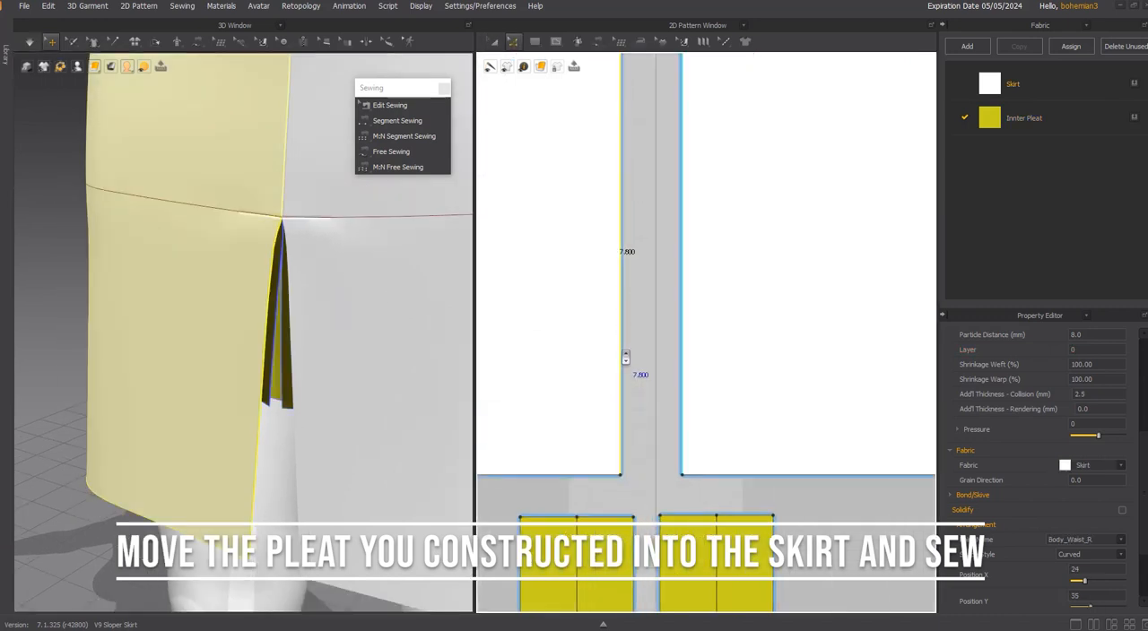
pyautogui.scroll(-3, 628, 358)
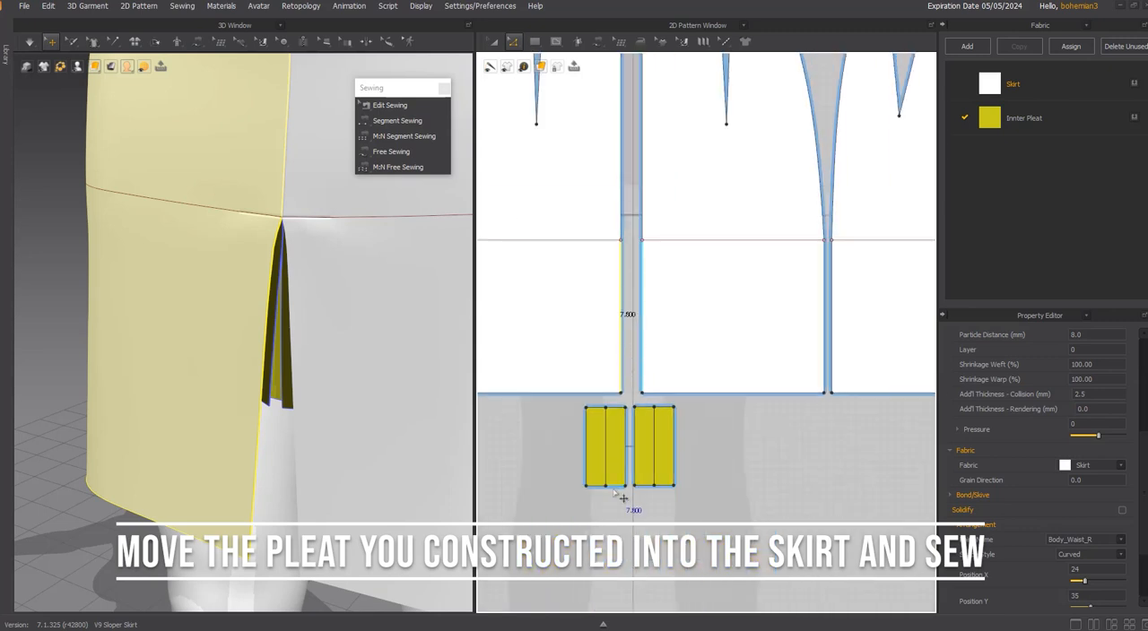
pyautogui.moveTo(625, 455); pyautogui.dragTo(600, 374, button='middle')
pyautogui.moveTo(541, 395); pyautogui.dragTo(708, 418)
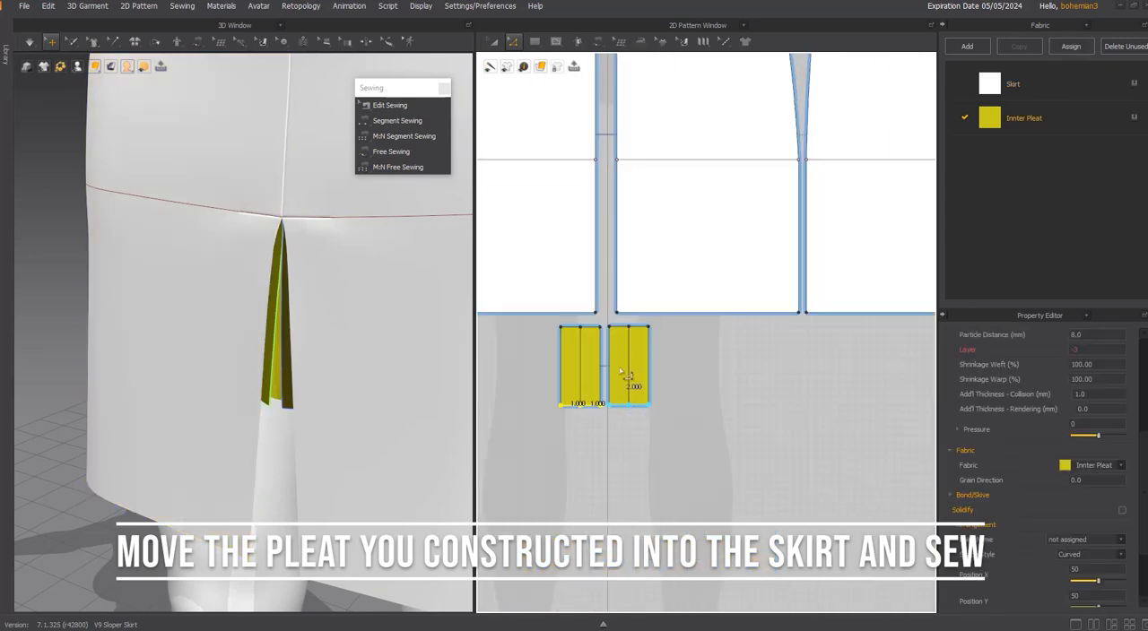
pyautogui.scroll(4, 595, 415)
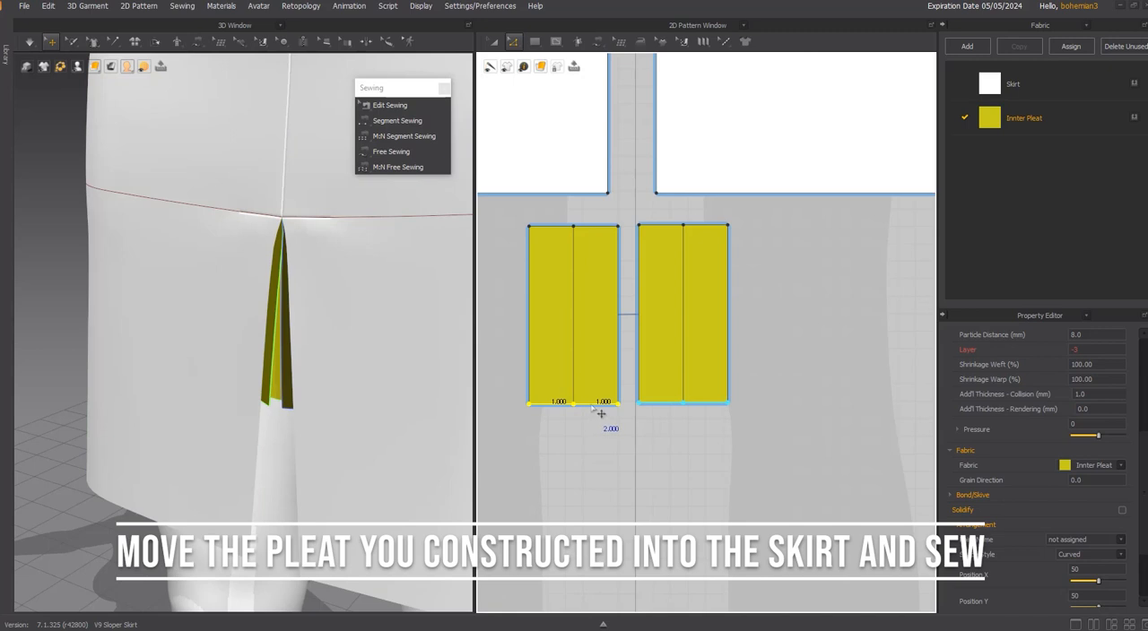
pyautogui.moveTo(601, 414); pyautogui.dragTo(601, 487)
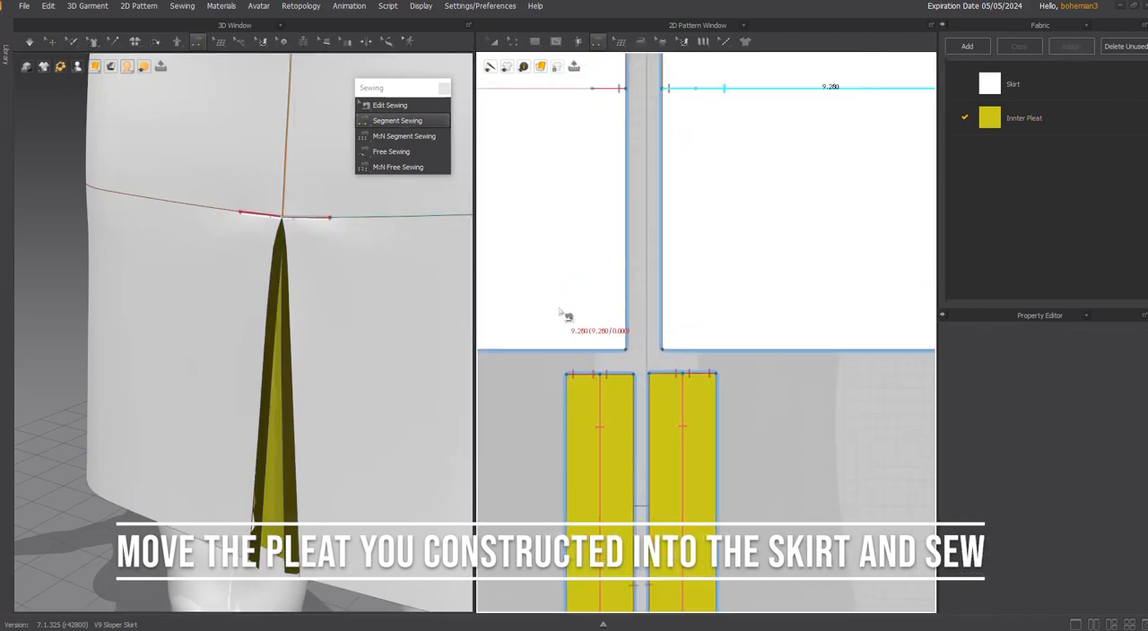
# Segment-sew the outer long edges of the inner pleats to the skirt's two opening edges and simulate.
pyautogui.scroll(-4, 565, 315)
pyautogui.click(561, 386)
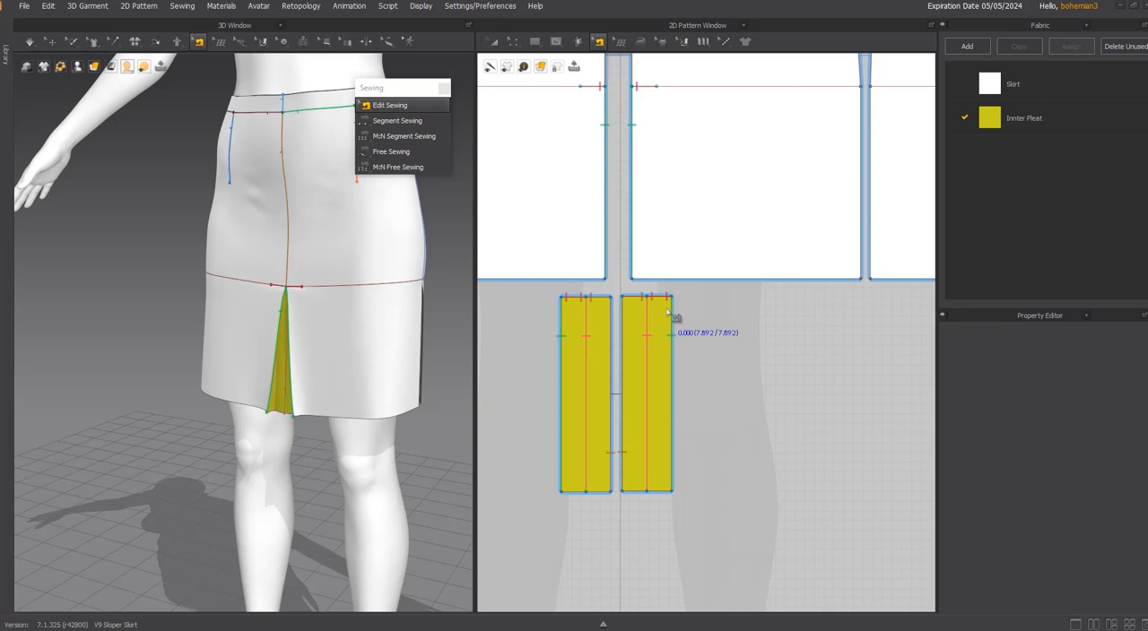
pyautogui.click(669, 313)
# Examine the pleat insert's seams and strips in the 3D garment and in the pattern layout.
pyautogui.scroll(2, 265, 269)
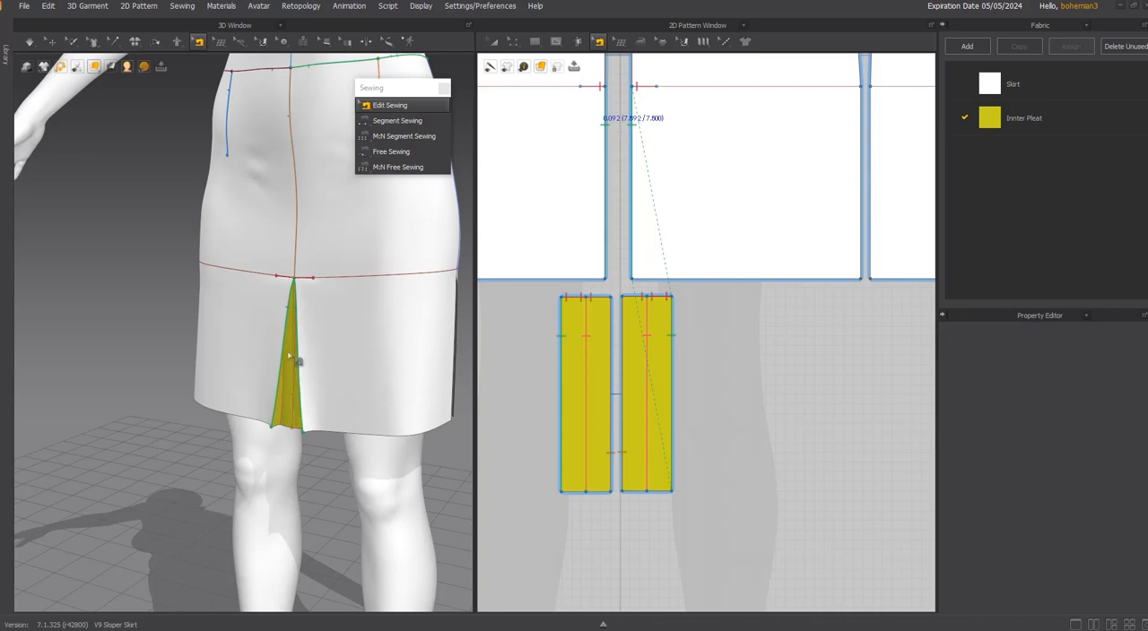
pyautogui.scroll(-2, 648, 325)
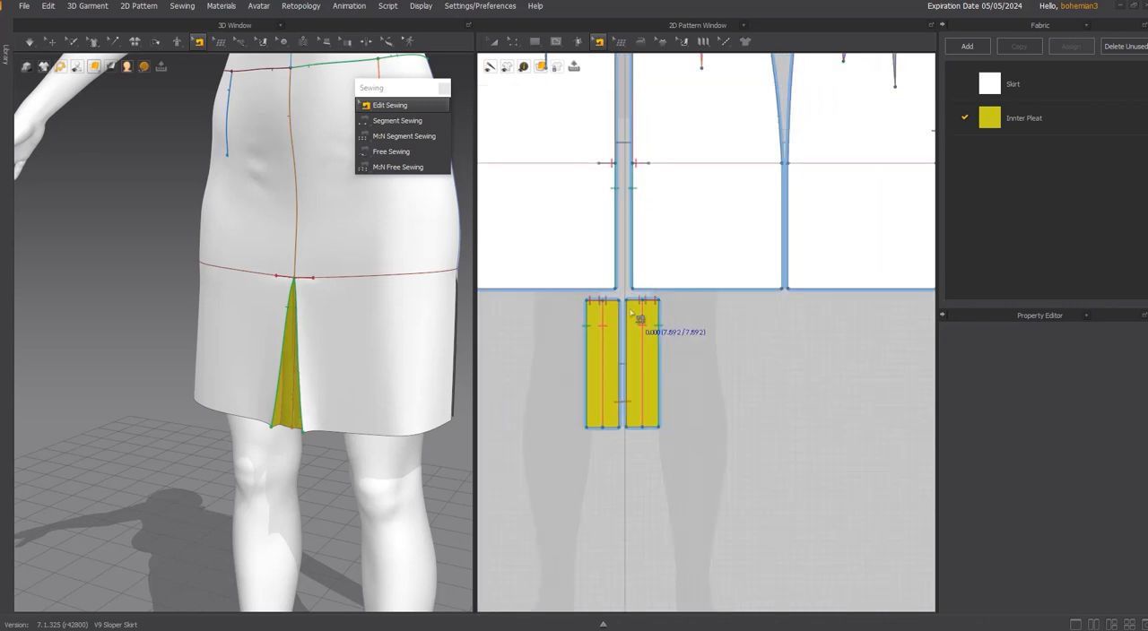
pyautogui.scroll(2, 668, 314)
pyautogui.scroll(-2, 664, 264)
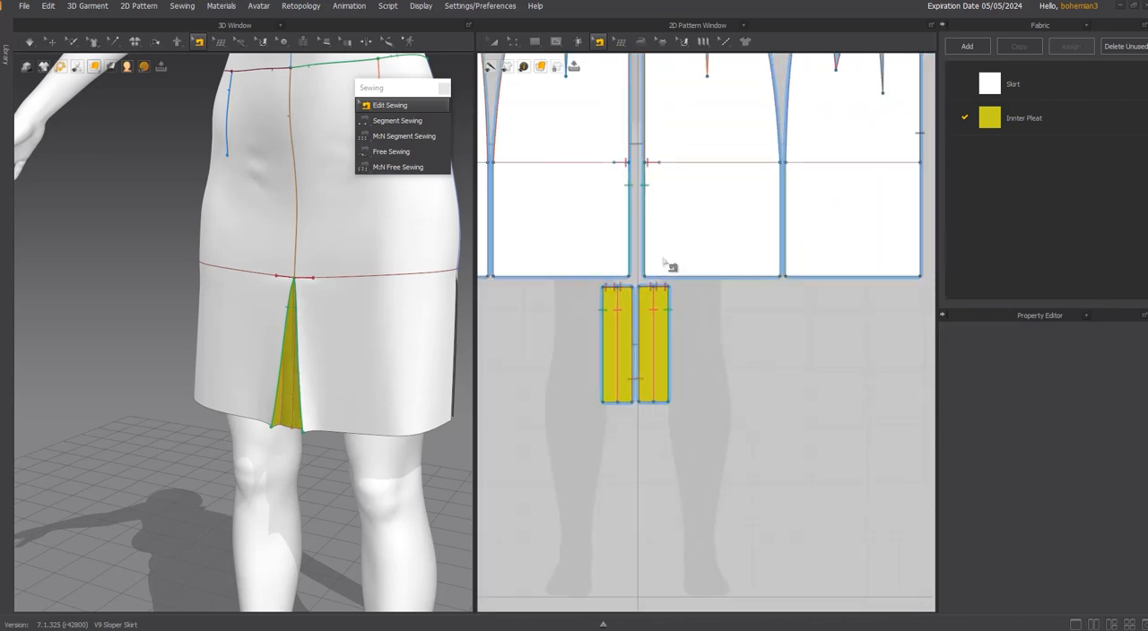
pyautogui.scroll(1, 671, 262)
pyautogui.press('a')
pyautogui.click(657, 311)
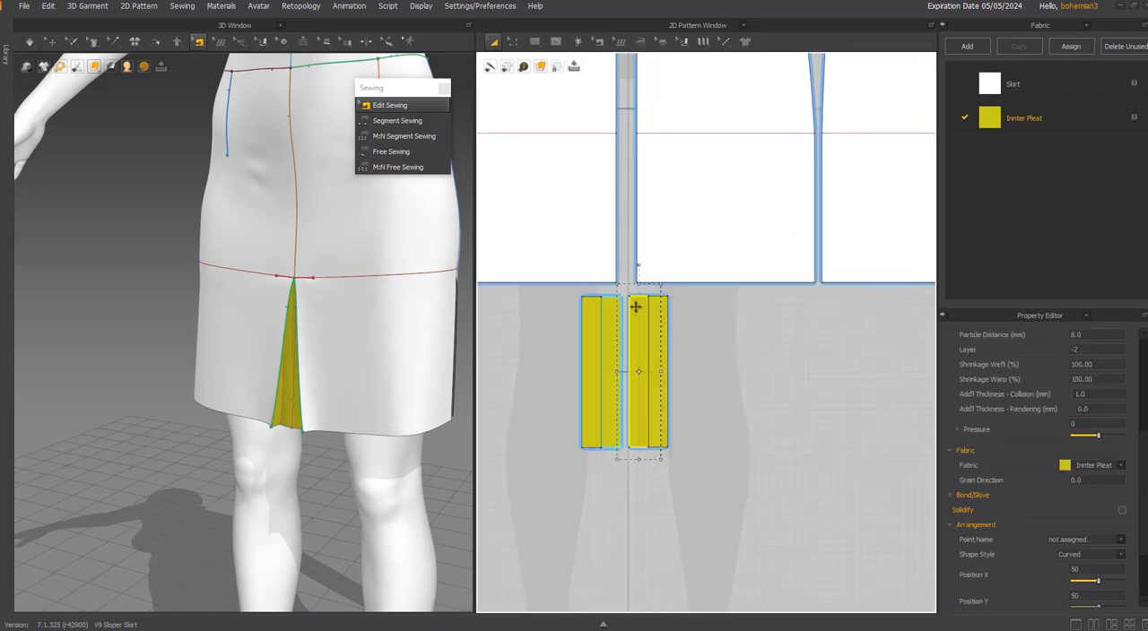
pyautogui.click(675, 243)
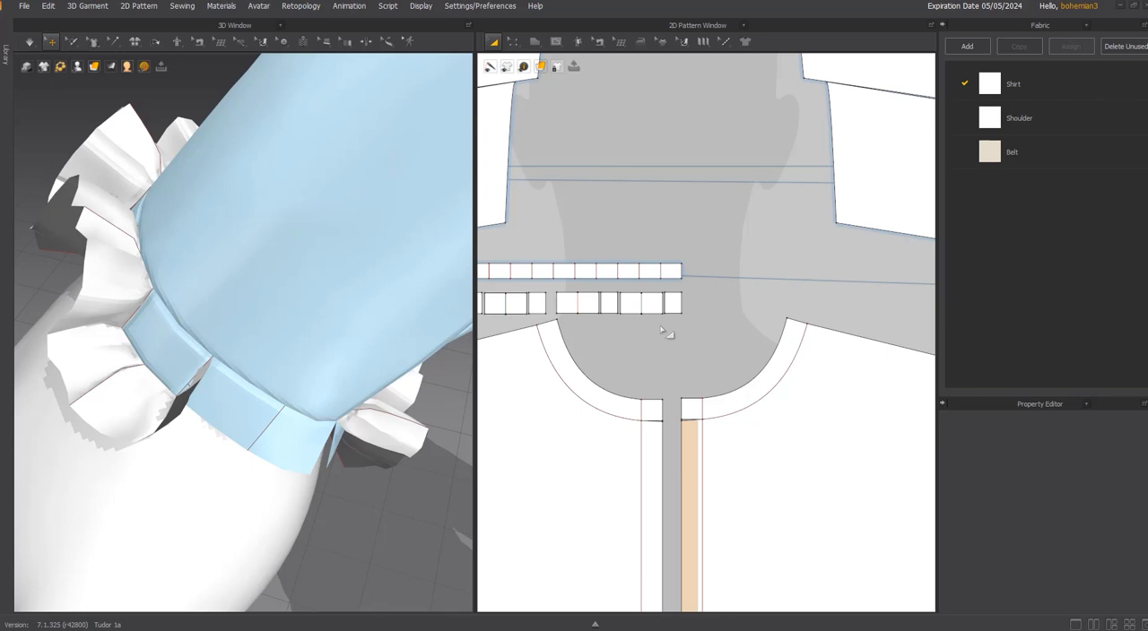
# Inspect the shirt's cuff ruffle by matching its individual pleat pieces between the pattern layout and the 3D garment.
pyautogui.scroll(2, 664, 331)
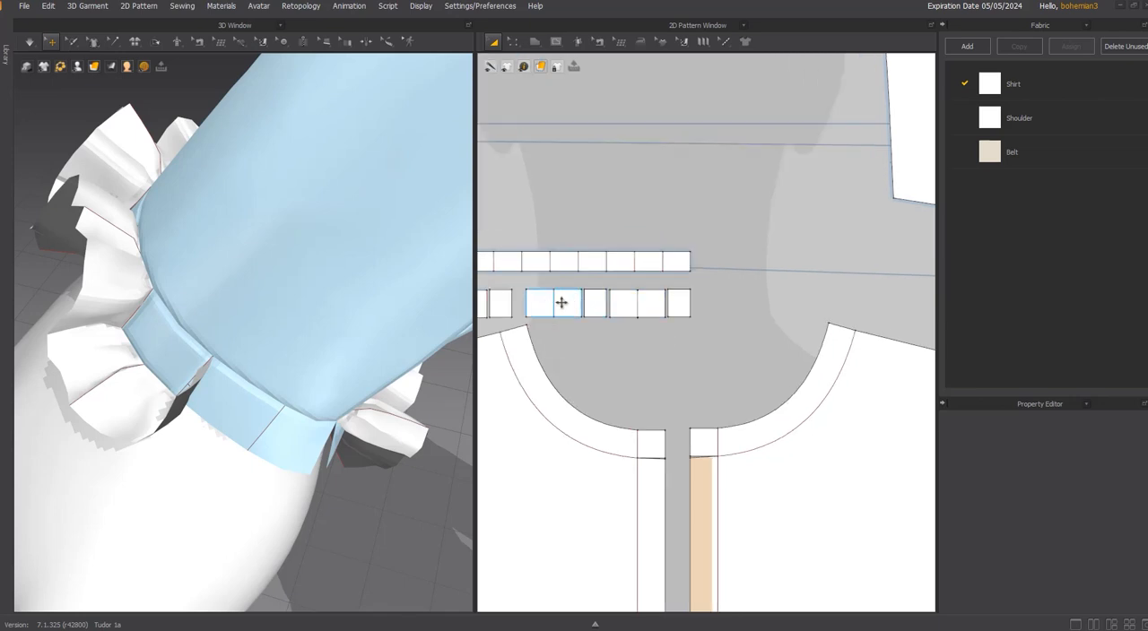
pyautogui.click(562, 302)
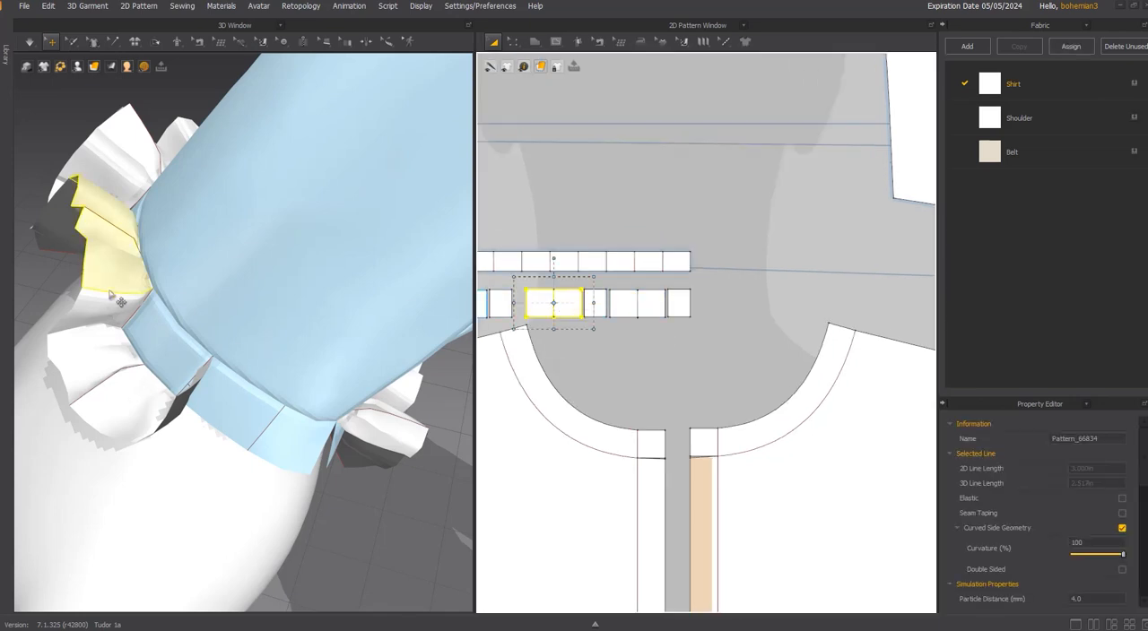
pyautogui.click(109, 261)
pyautogui.click(85, 311)
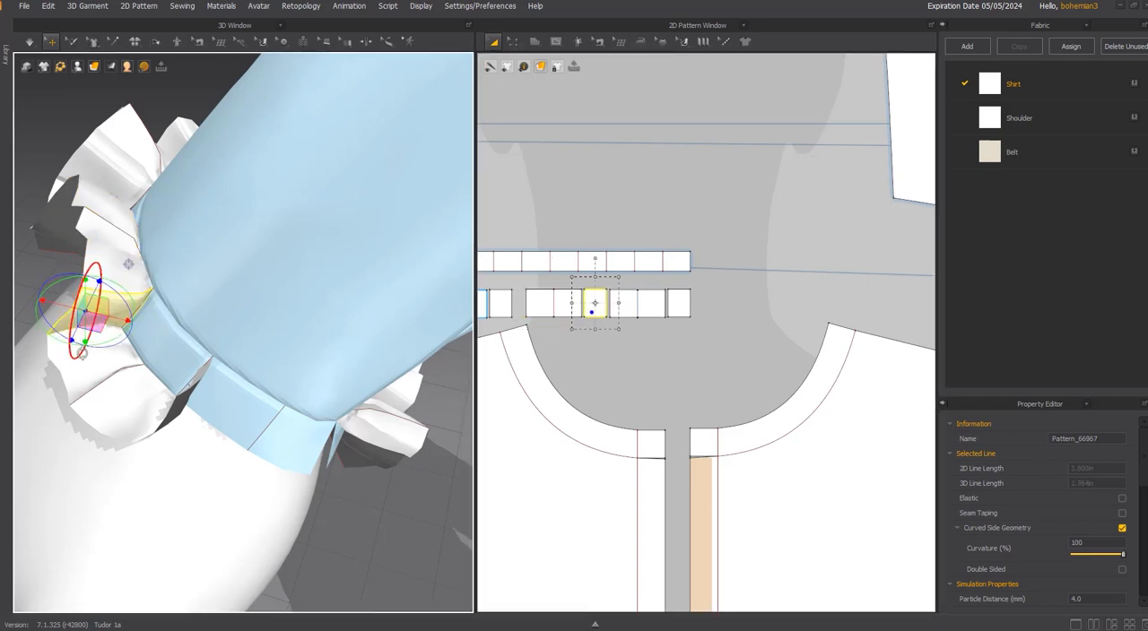
pyautogui.click(87, 369)
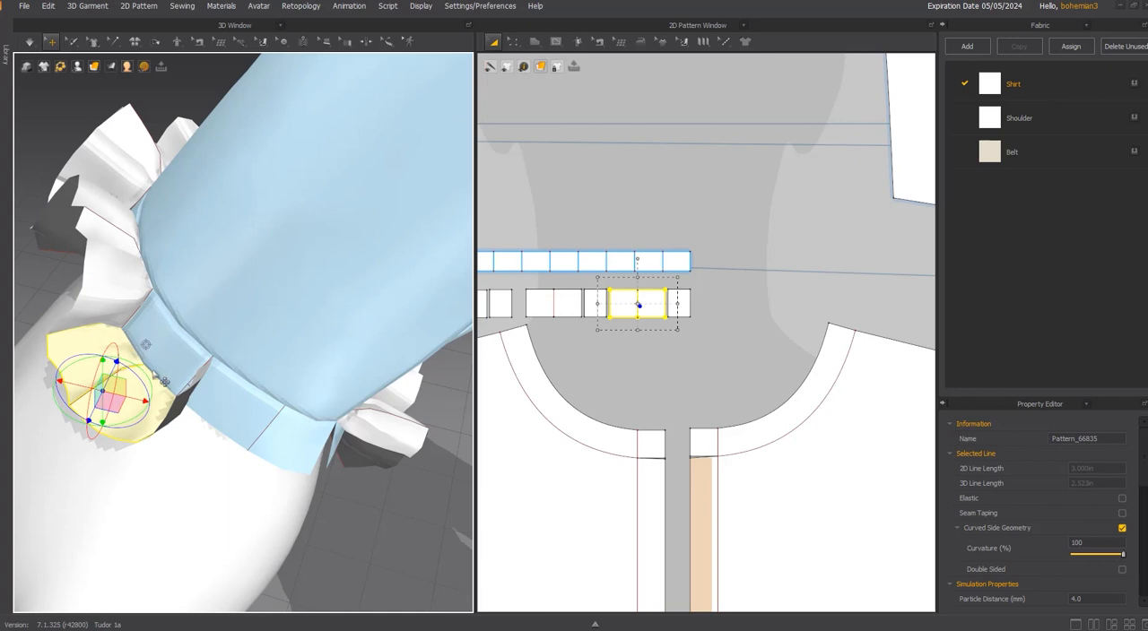
pyautogui.moveTo(293, 406); pyautogui.dragTo(280, 396, button='right')
pyautogui.moveTo(280, 397); pyautogui.dragTo(258, 358, button='middle')
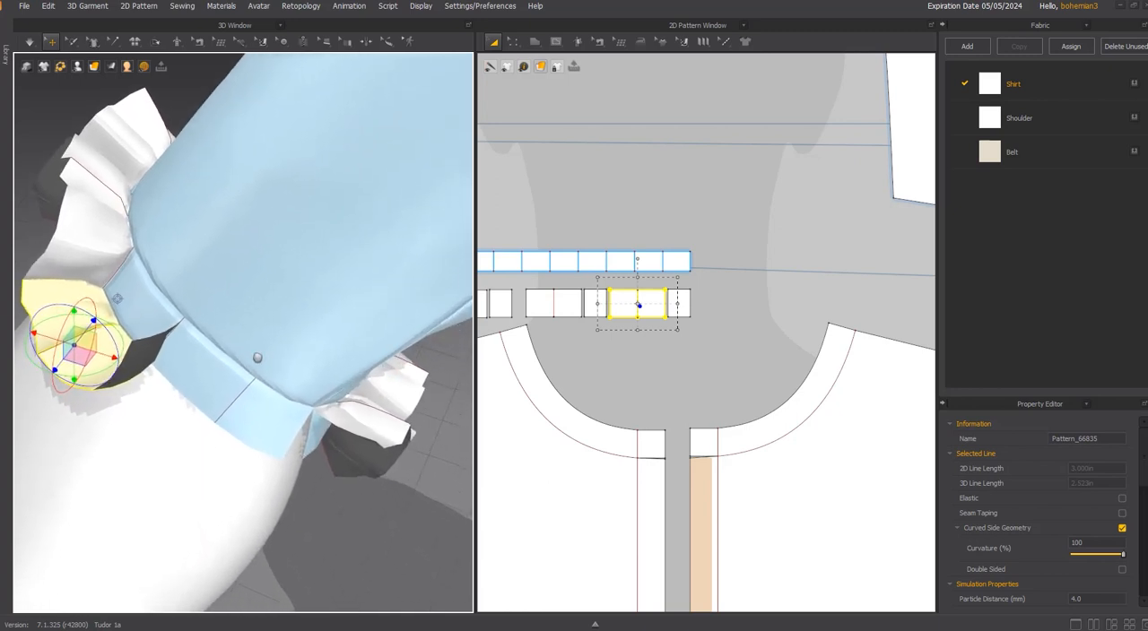
# Copy the last four ruffle pieces in the row below the cuff strip and paste them beside the originals, extending the row.
pyautogui.scroll(2, 643, 283)
pyautogui.click(552, 311)
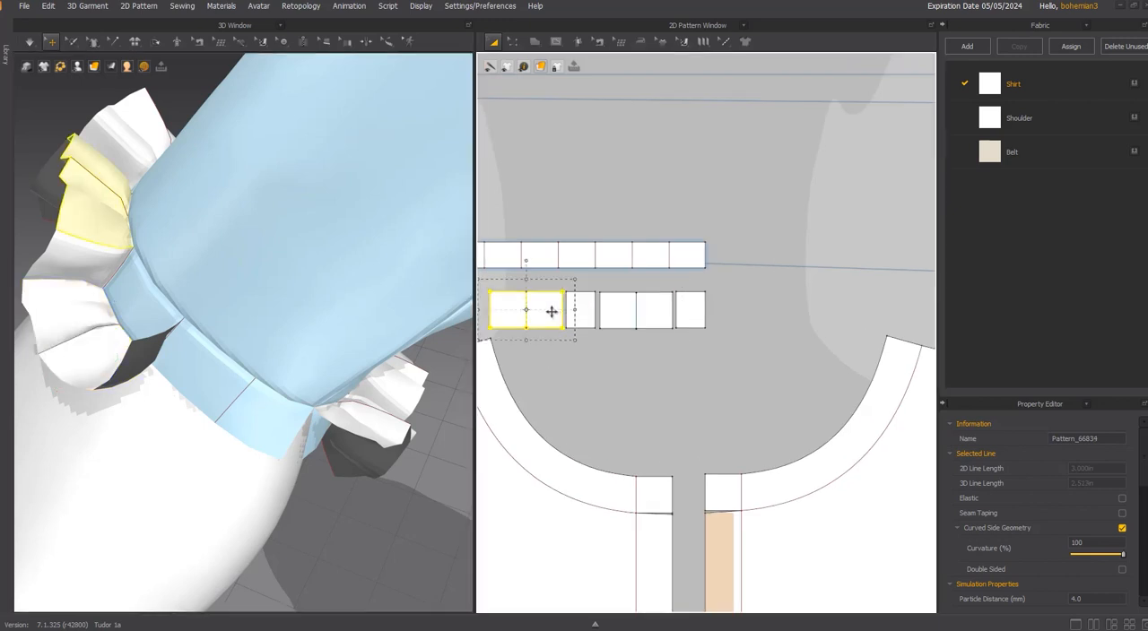
pyautogui.keyDown('shift'); pyautogui.click(580, 314); pyautogui.keyUp('shift')
pyautogui.keyDown('shift'); pyautogui.click(614, 320); pyautogui.keyUp('shift')
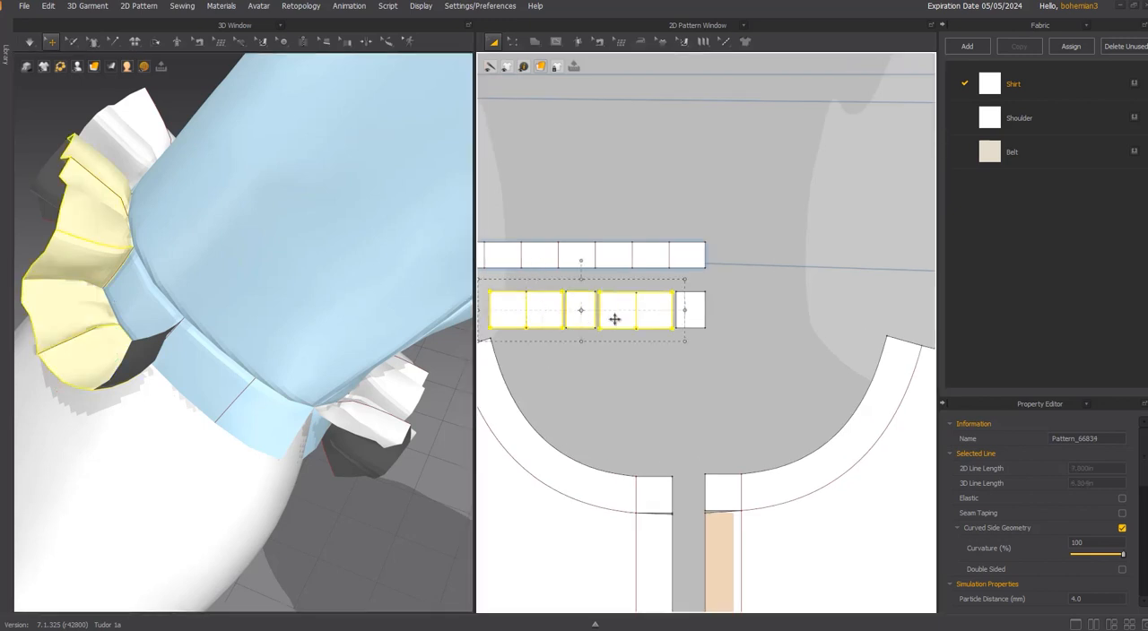
pyautogui.keyDown('shift'); pyautogui.click(690, 310); pyautogui.keyUp('shift')
pyautogui.rightClick(693, 309)
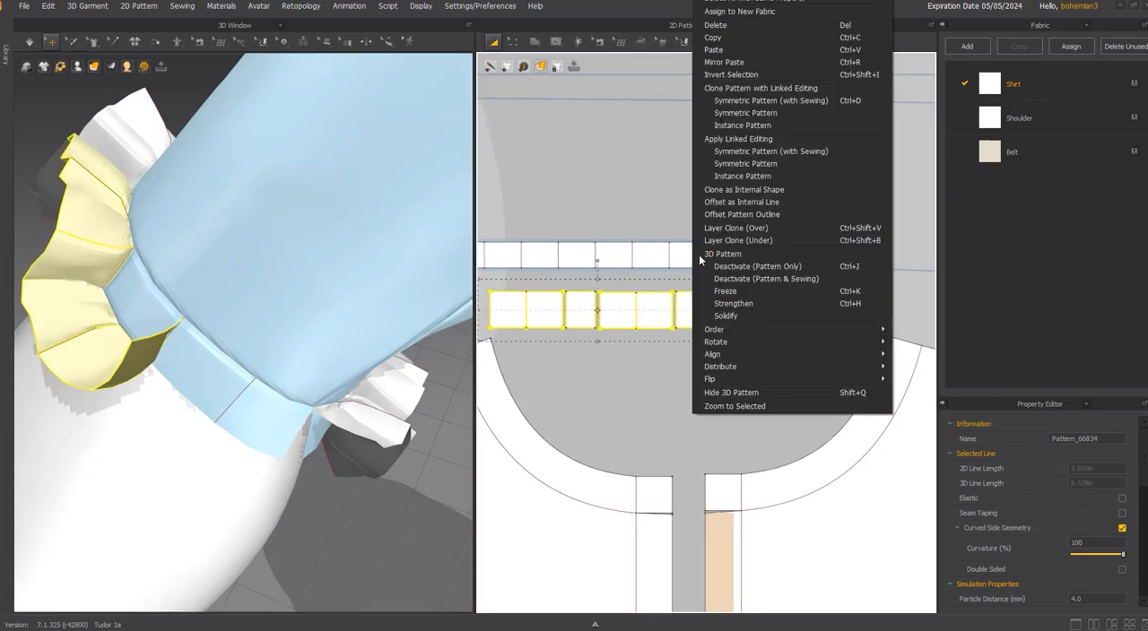
pyautogui.click(726, 36)
pyautogui.rightClick(763, 296)
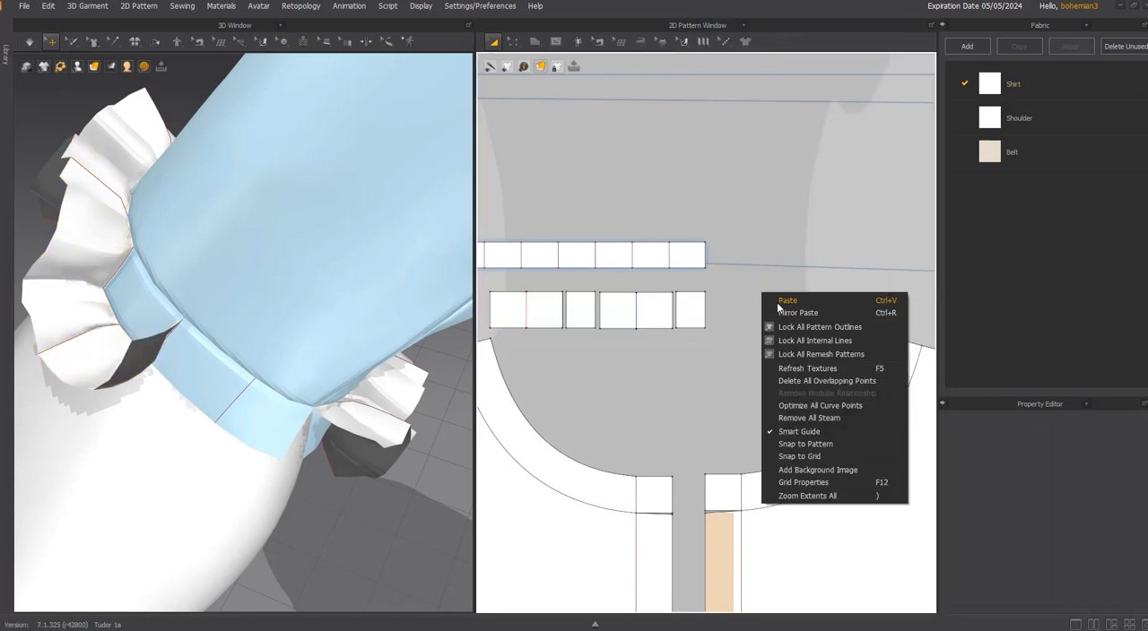
pyautogui.click(783, 300)
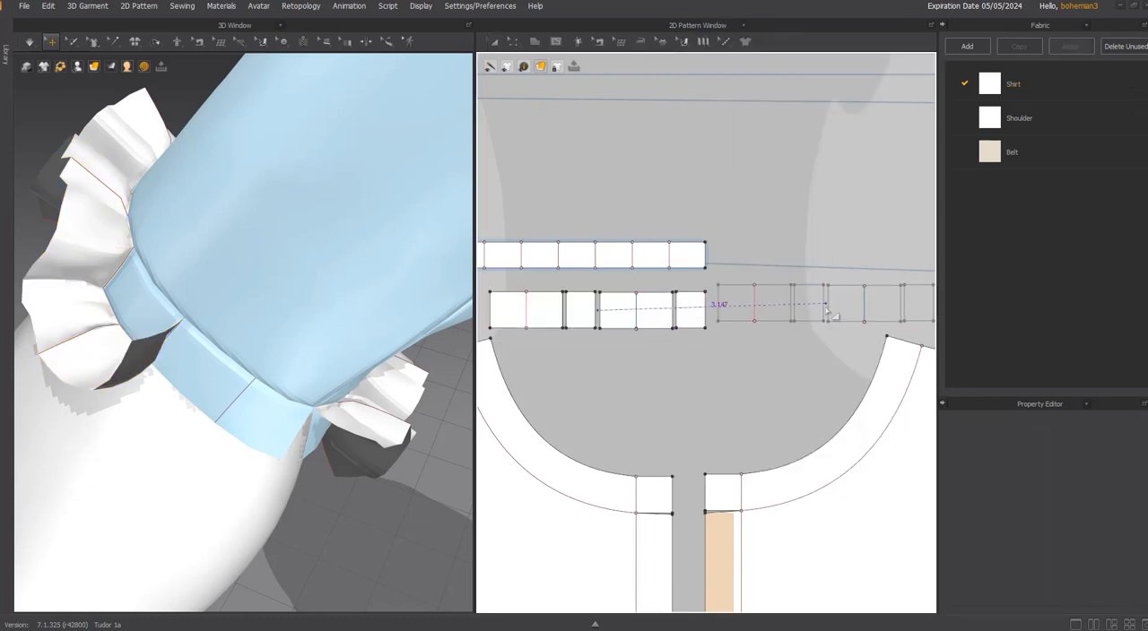
pyautogui.click(826, 321)
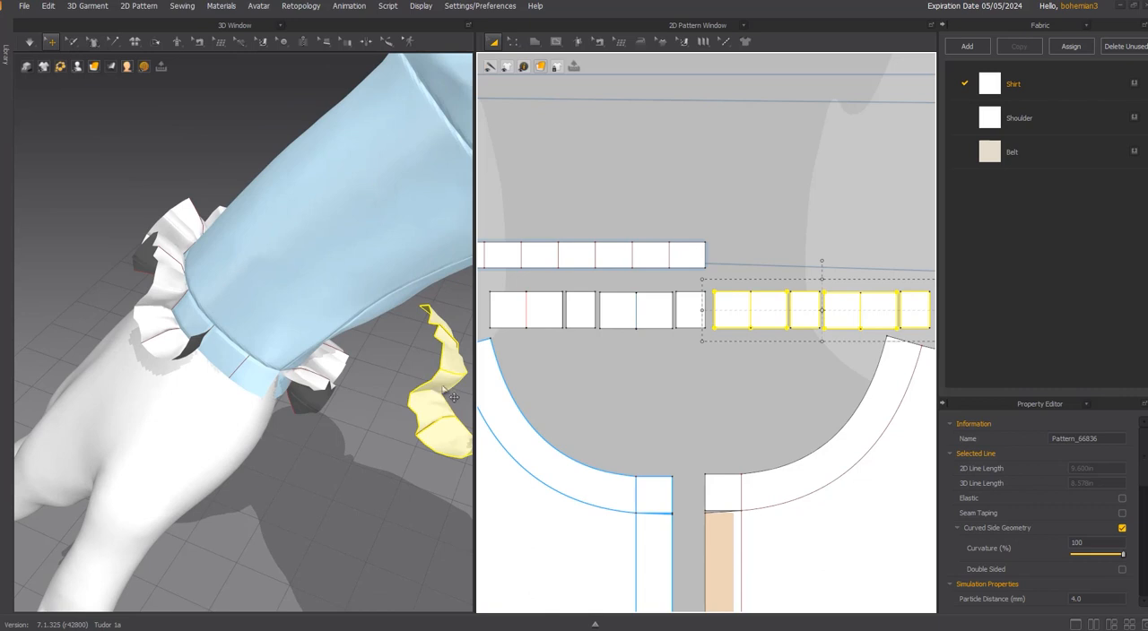
# Place the pasted ruffle beside the unfinished part of the cuff in 3D and segment-sew its first edge to the original ruffle's end edge.
pyautogui.moveTo(453, 397); pyautogui.dragTo(269, 352, button='right')
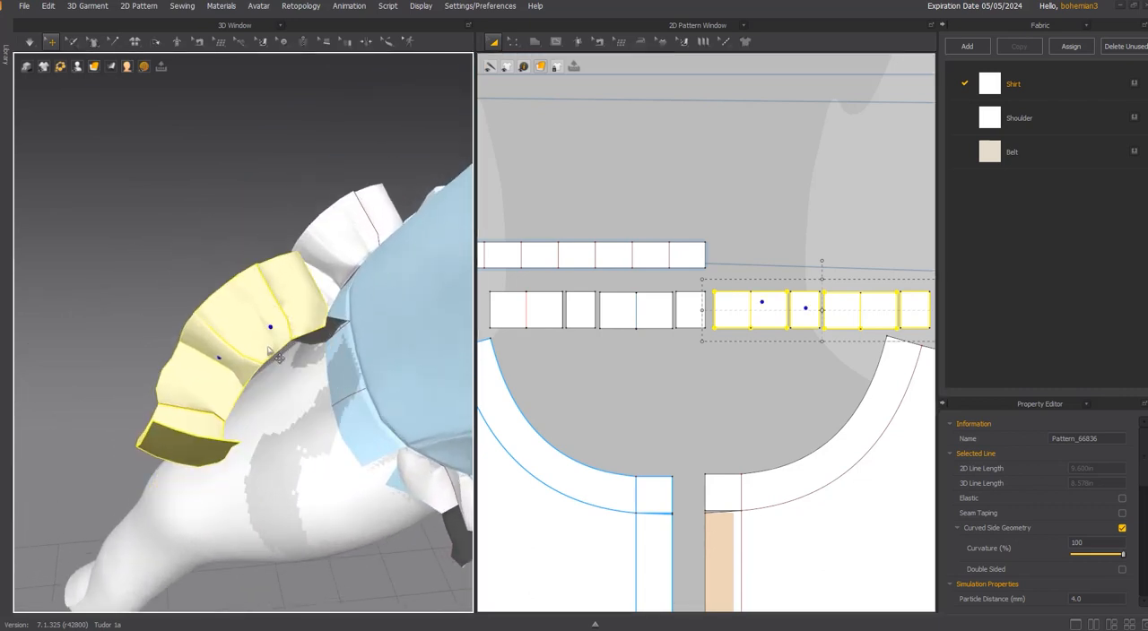
pyautogui.moveTo(207, 425); pyautogui.dragTo(211, 425, button='right')
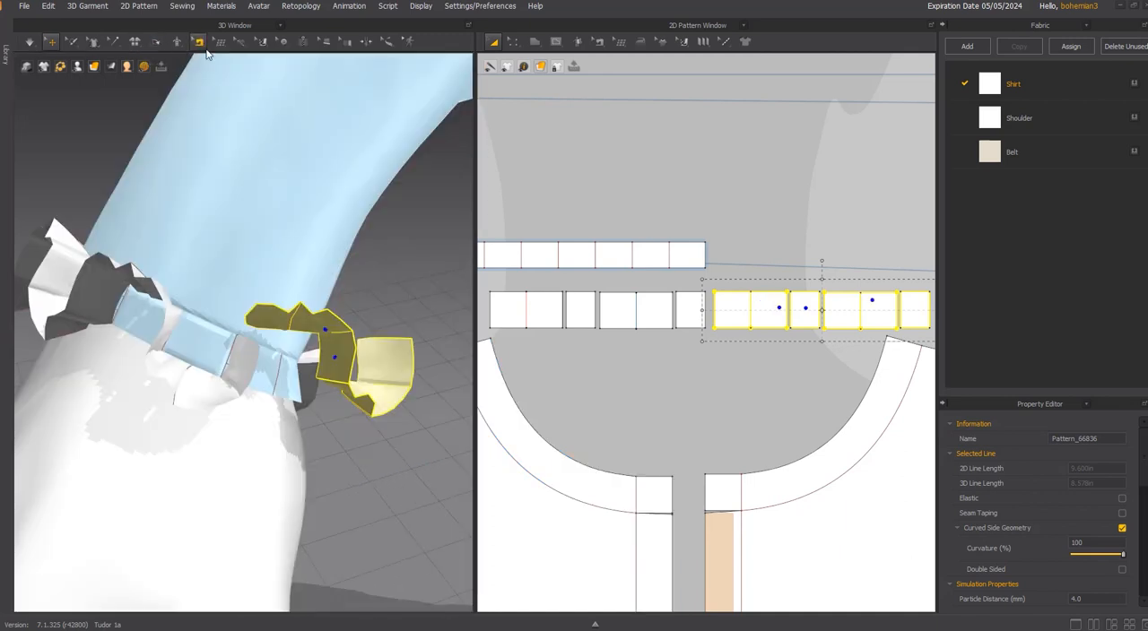
pyautogui.click(207, 53)
pyautogui.moveTo(210, 56); pyautogui.dragTo(352, 73)
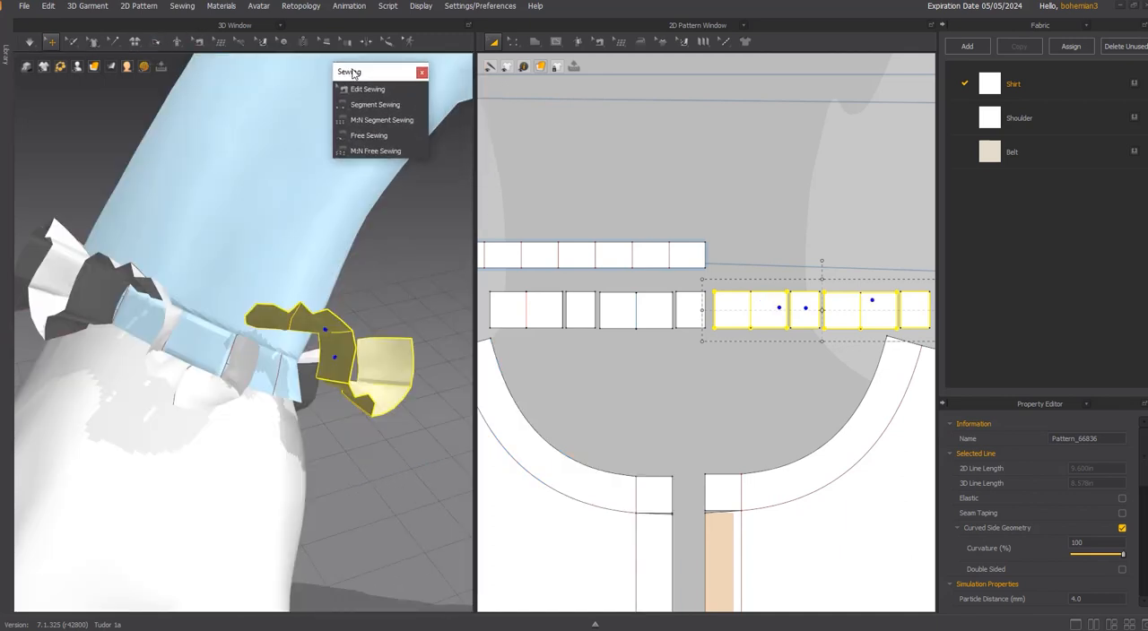
pyautogui.click(364, 88)
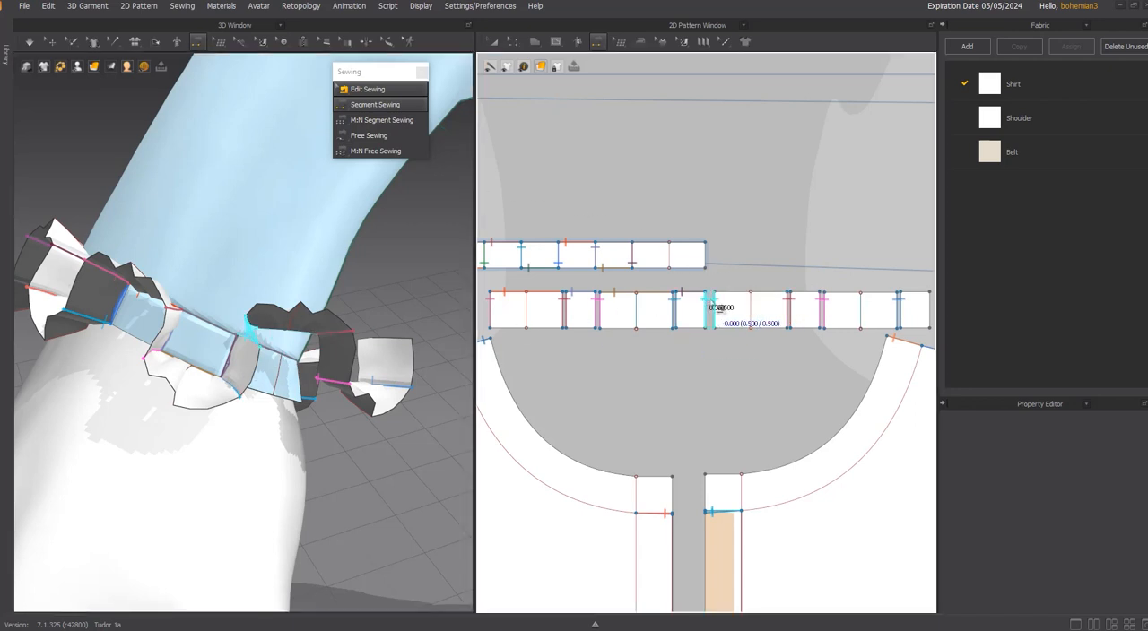
# Free-sew the first pasted wide pleat's upper edge to the lower edge of the cuff strip's second-to-last segment.
pyautogui.click(386, 135)
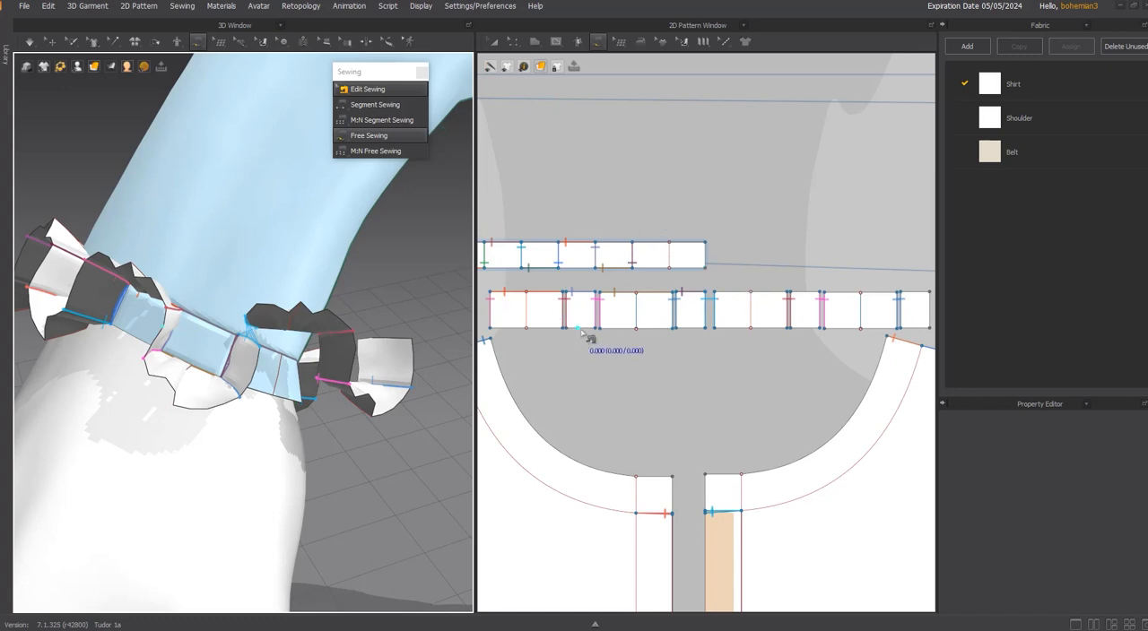
pyautogui.scroll(3, 756, 278)
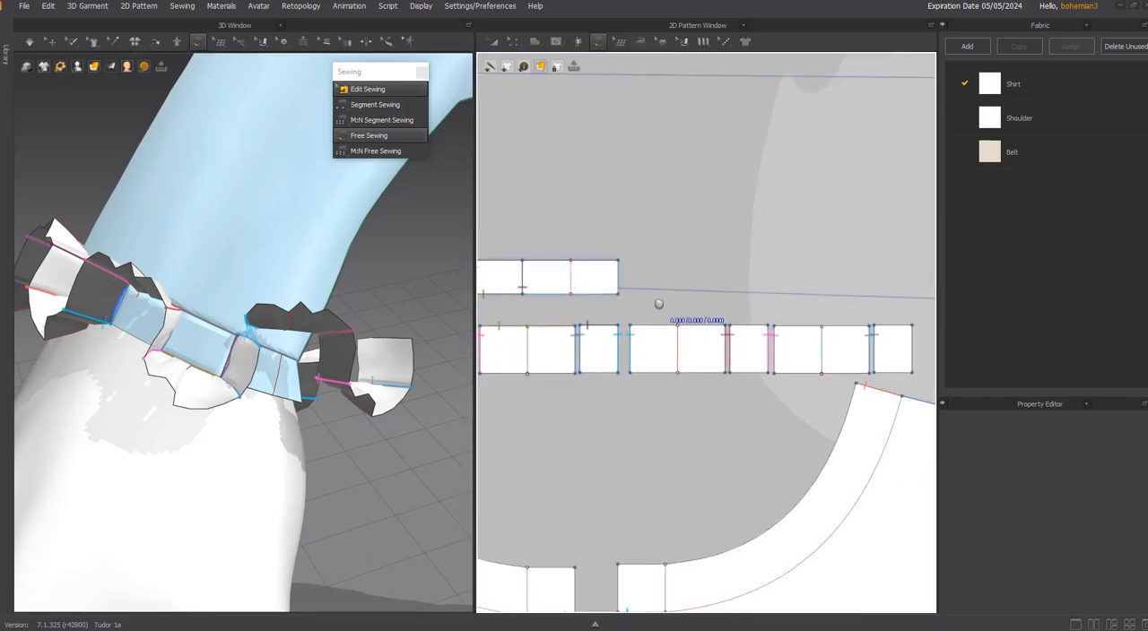
pyautogui.moveTo(272, 340); pyautogui.dragTo(269, 407, button='right')
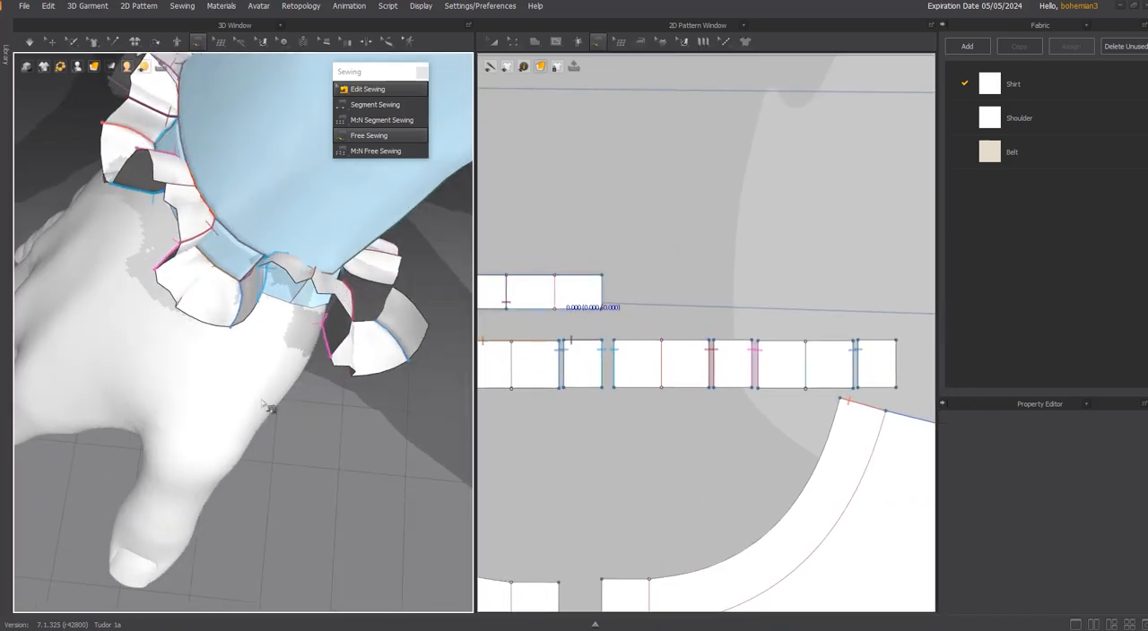
pyautogui.scroll(2, 327, 310)
pyautogui.moveTo(328, 310); pyautogui.dragTo(196, 401, button='right')
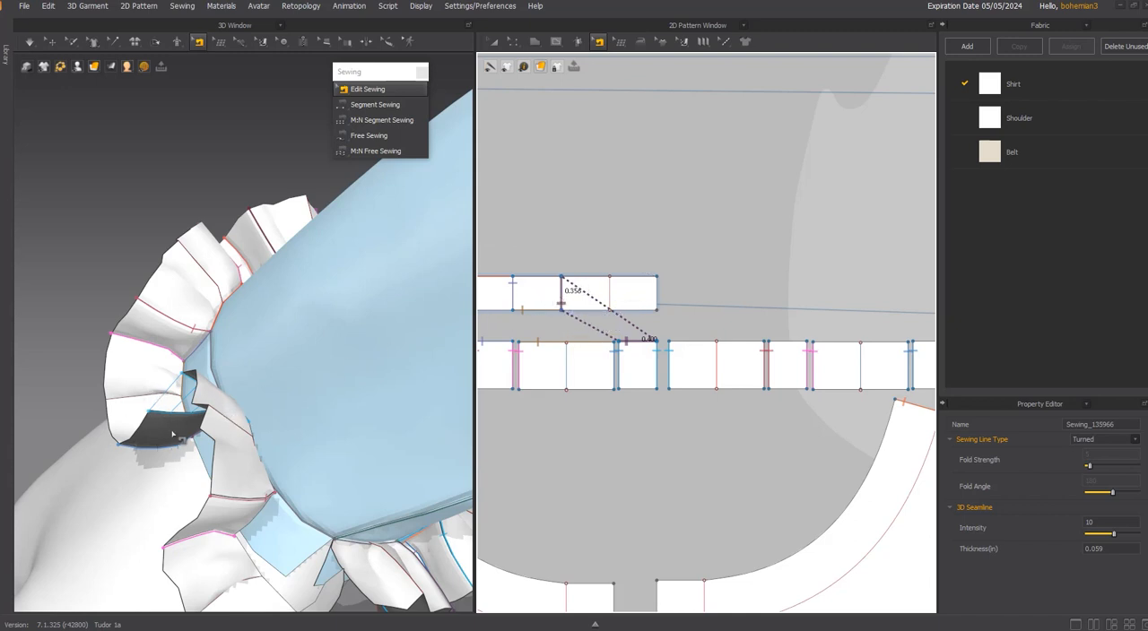
pyautogui.click(368, 135)
pyautogui.click(669, 342)
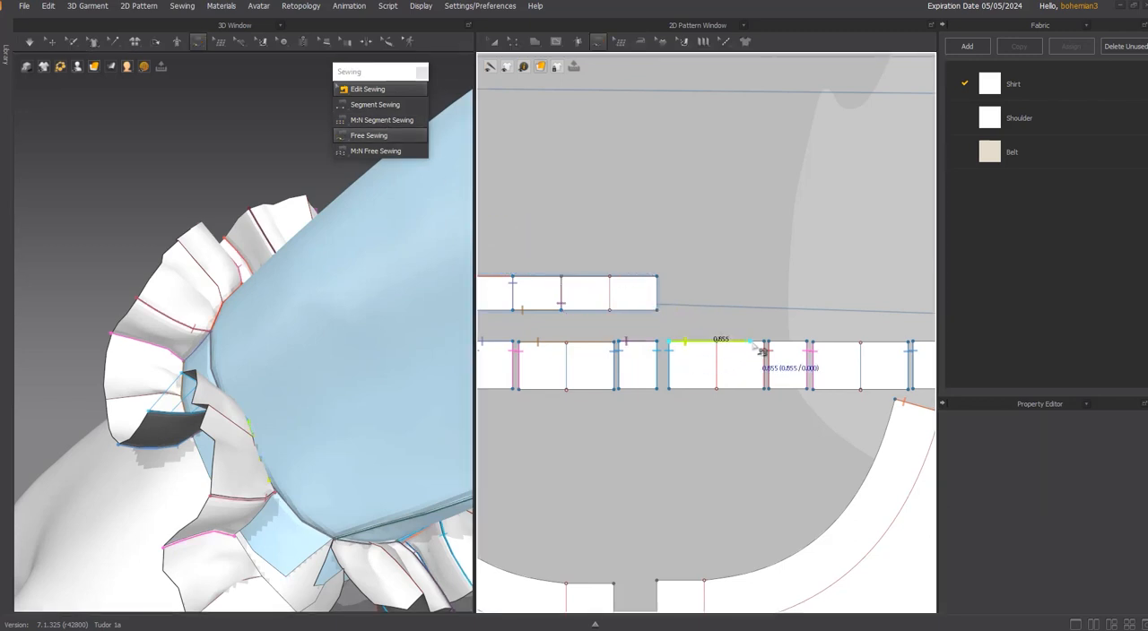
pyautogui.click(766, 344)
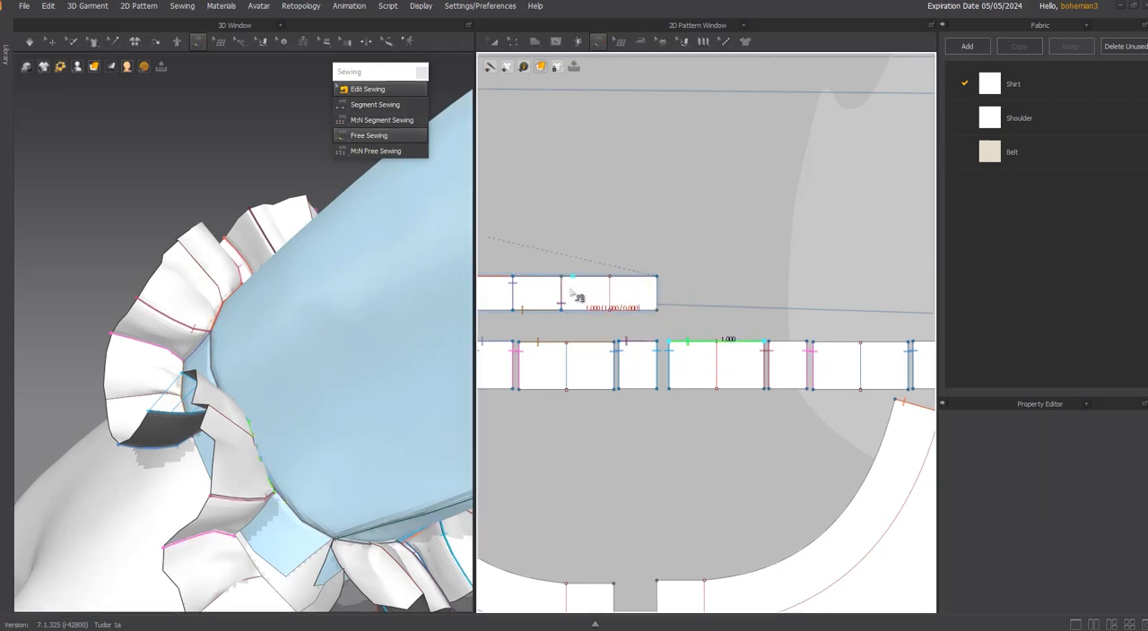
pyautogui.click(563, 310)
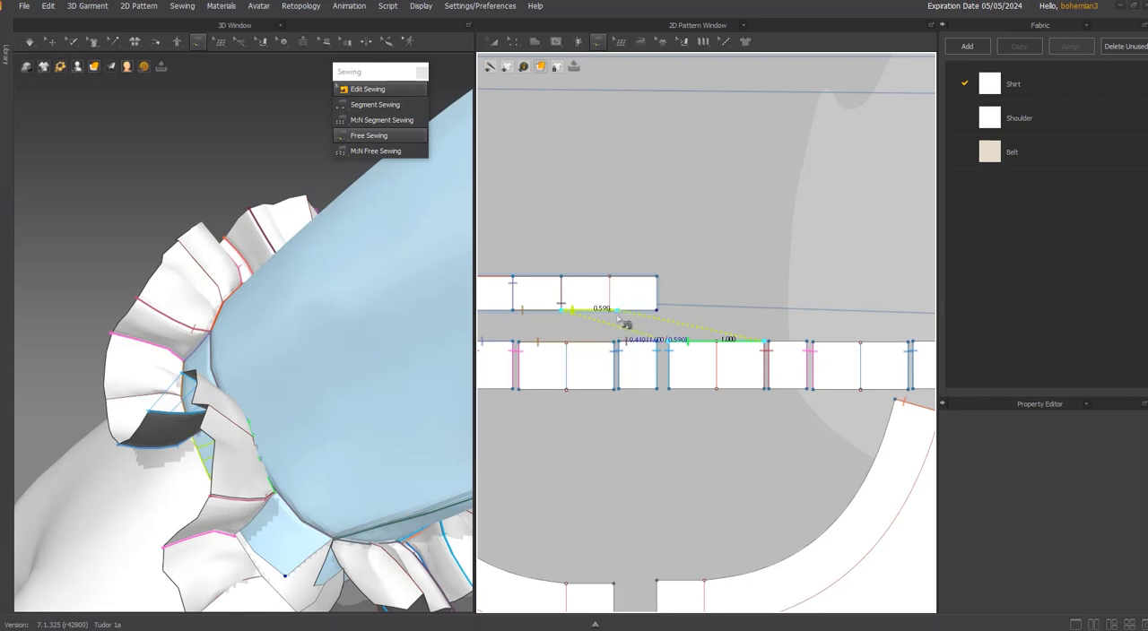
pyautogui.click(664, 331)
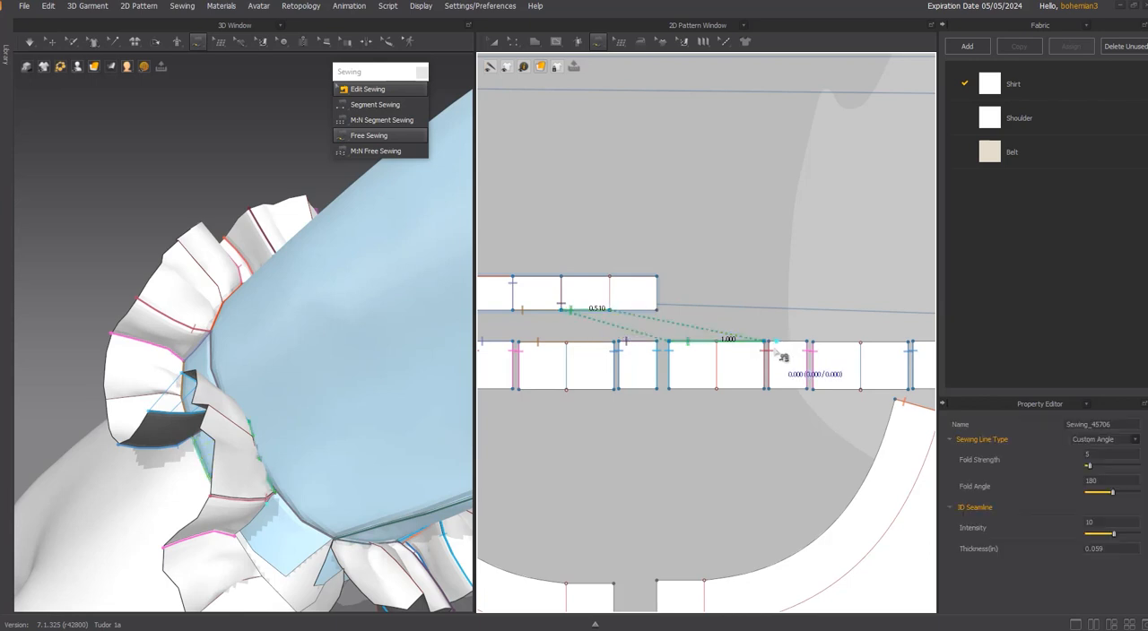
# Free-sew the upper edge of the narrow pleat beside it to the cuff strip's last internal line.
pyautogui.click(773, 349)
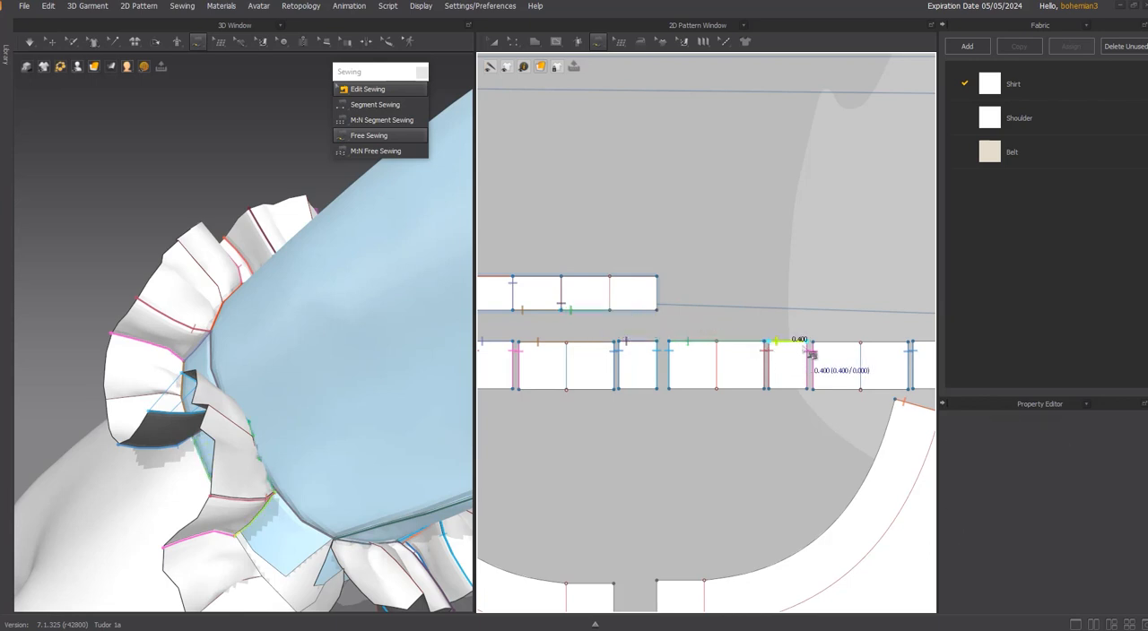
pyautogui.click(811, 348)
pyautogui.click(615, 317)
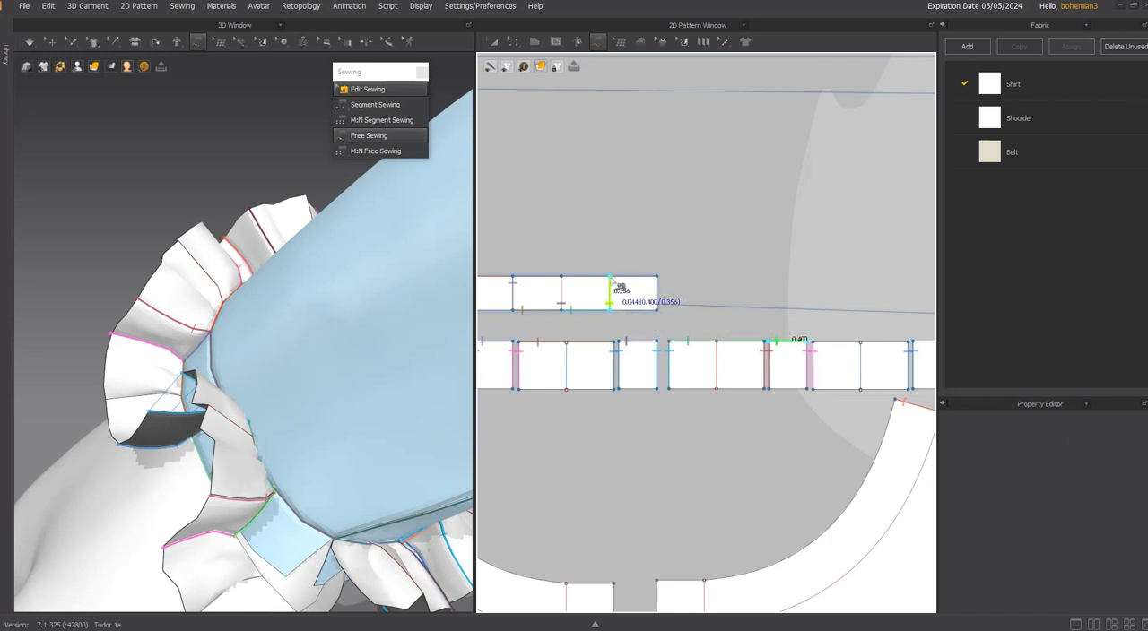
pyautogui.click(613, 280)
# Free-sew the second pasted wide pleat's upper edge to the upper edge of the cuff strip's last segment.
pyautogui.moveTo(699, 290); pyautogui.dragTo(640, 314, button='middle')
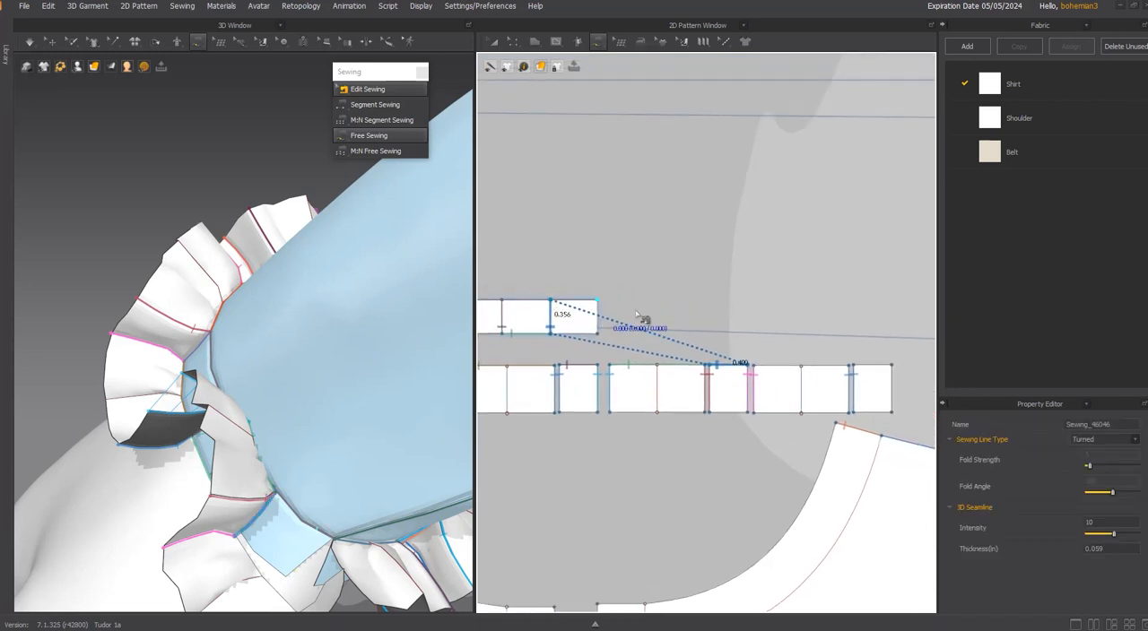
pyautogui.click(758, 368)
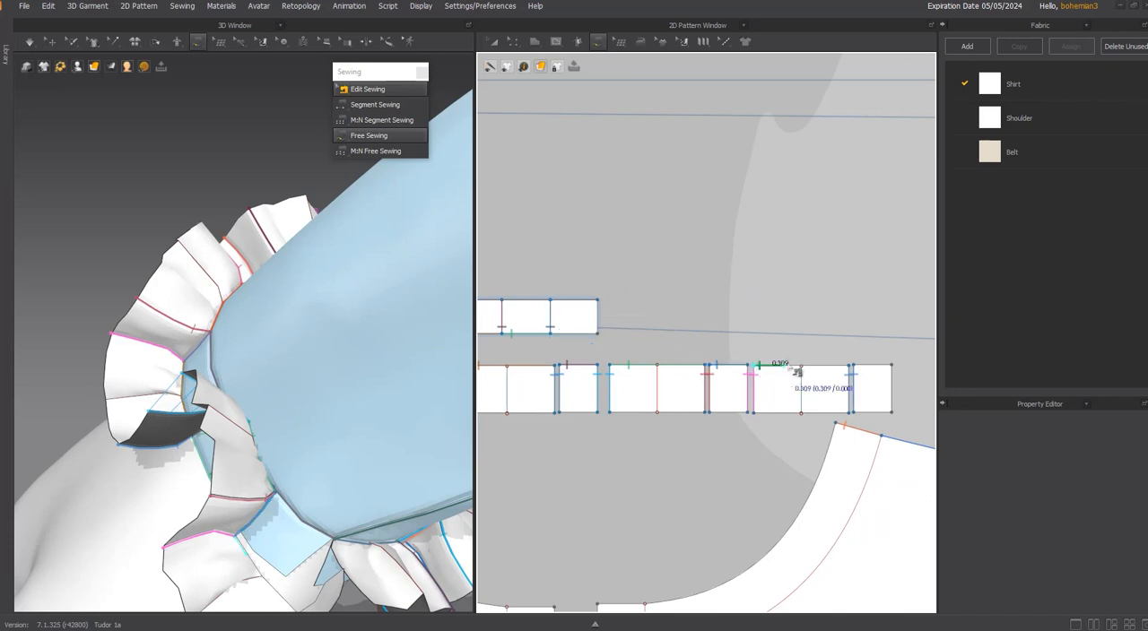
pyautogui.click(853, 365)
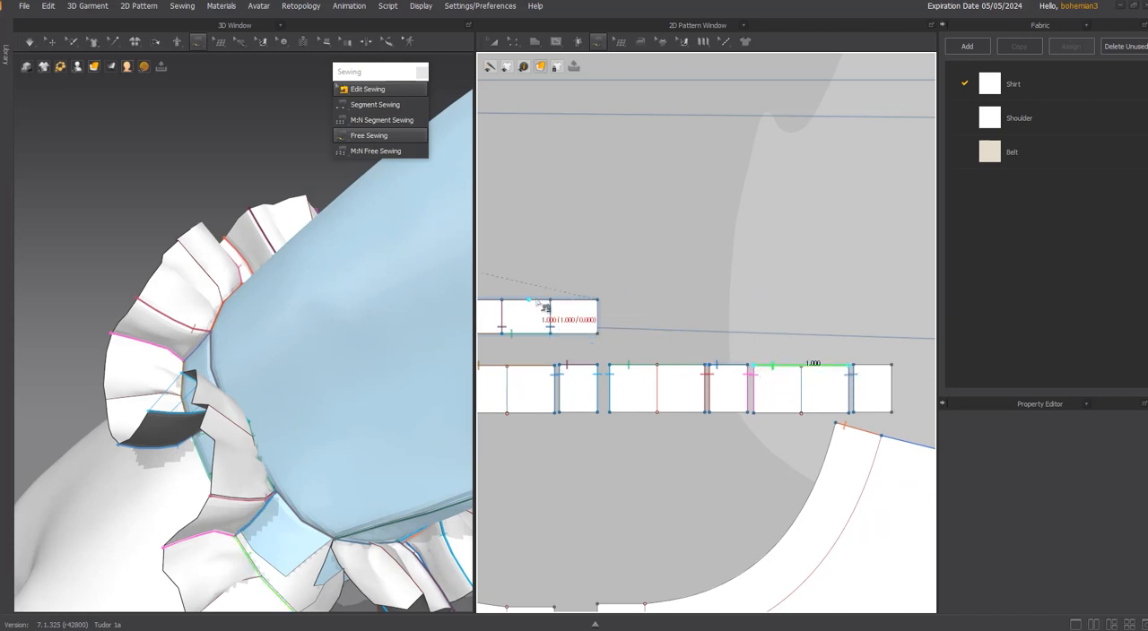
pyautogui.click(552, 299)
pyautogui.click(598, 301)
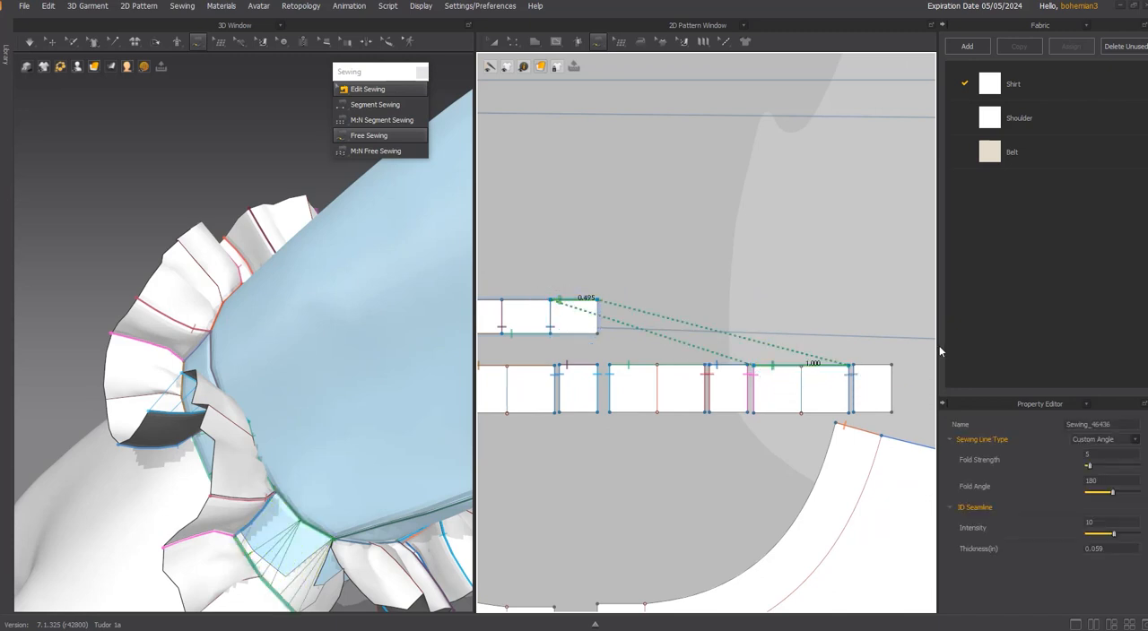
# Free-sew the last narrow pleat's upper edge to the cuff strip's end edge.
pyautogui.click(854, 365)
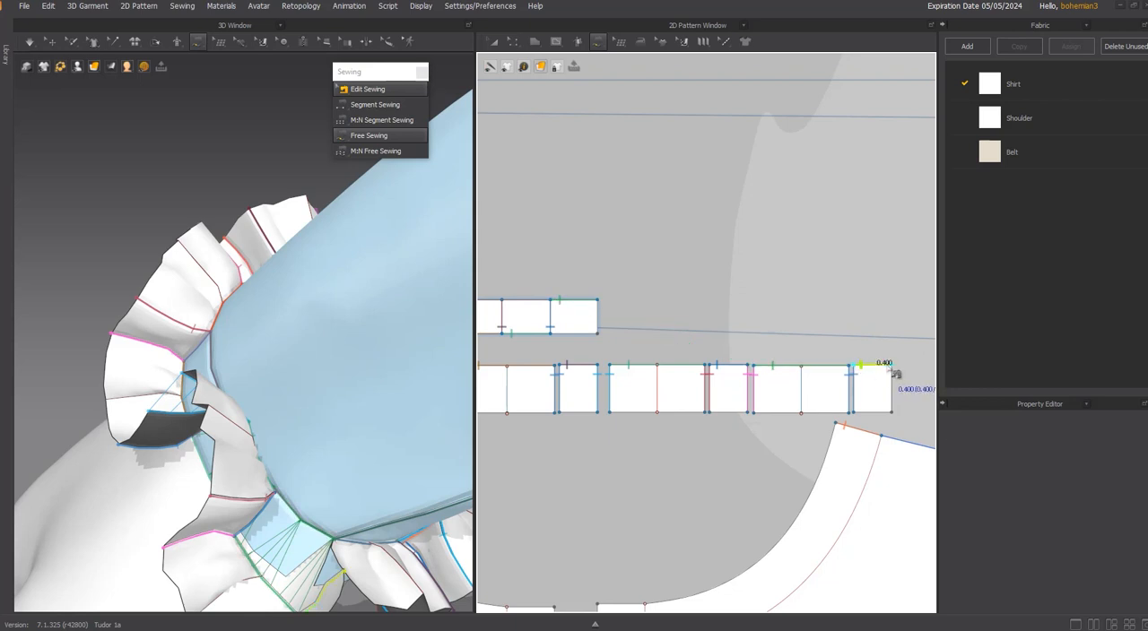
pyautogui.click(893, 366)
pyautogui.click(595, 302)
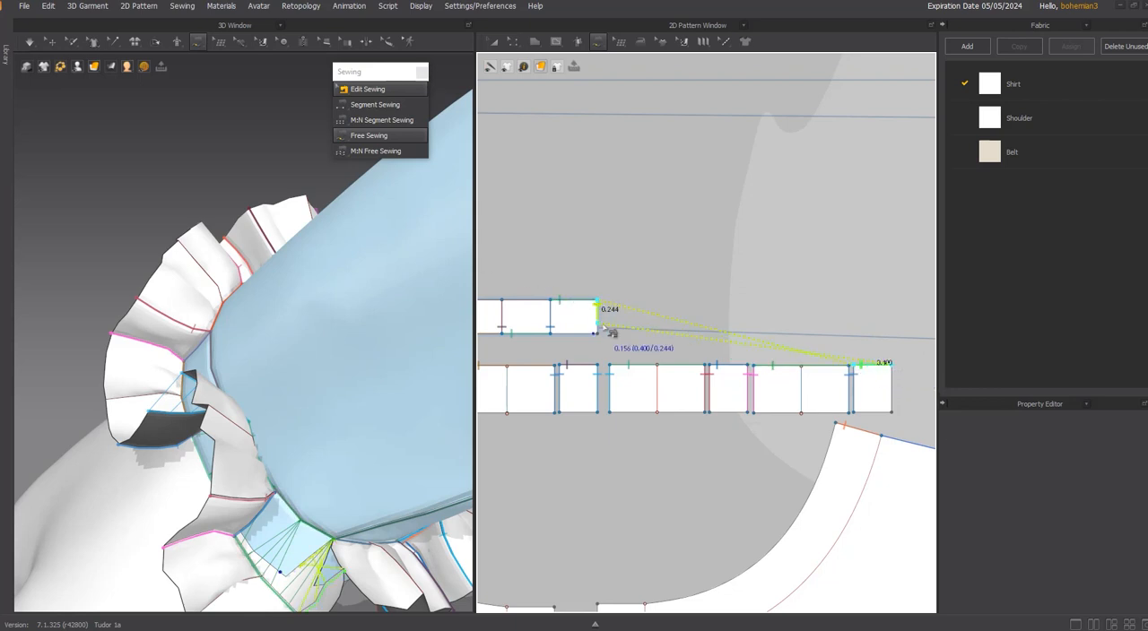
pyautogui.click(598, 333)
# Simulate the newly sewn cuff ruffle and pull its last narrow pleat into place in 3D.
pyautogui.moveTo(323, 413); pyautogui.dragTo(364, 427, button='right')
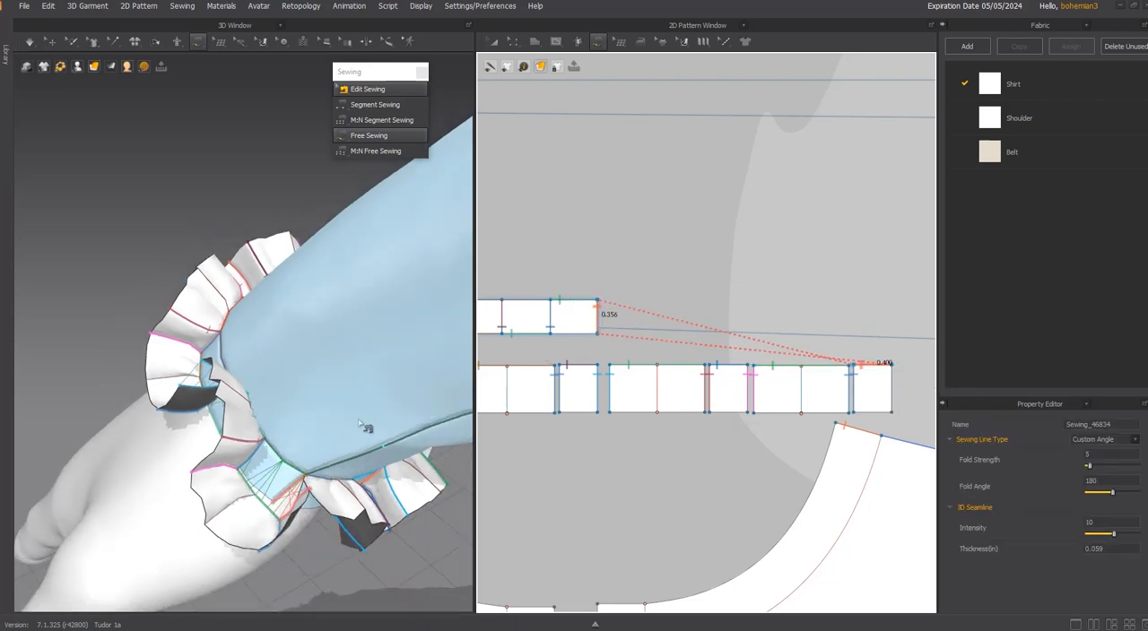
pyautogui.press('space')
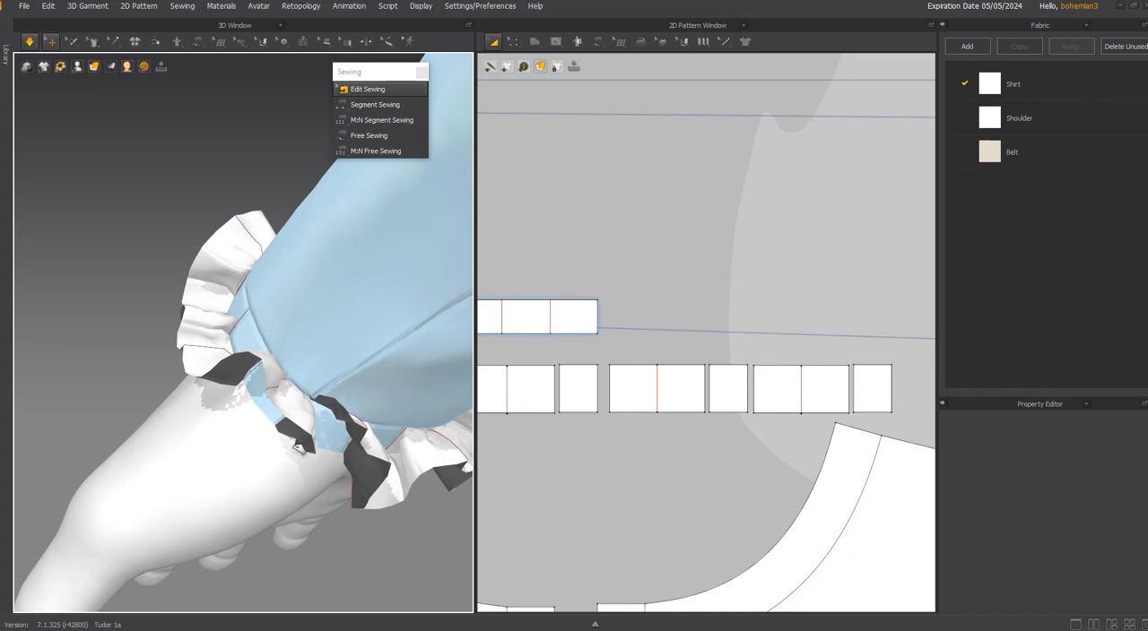
pyautogui.click(300, 447)
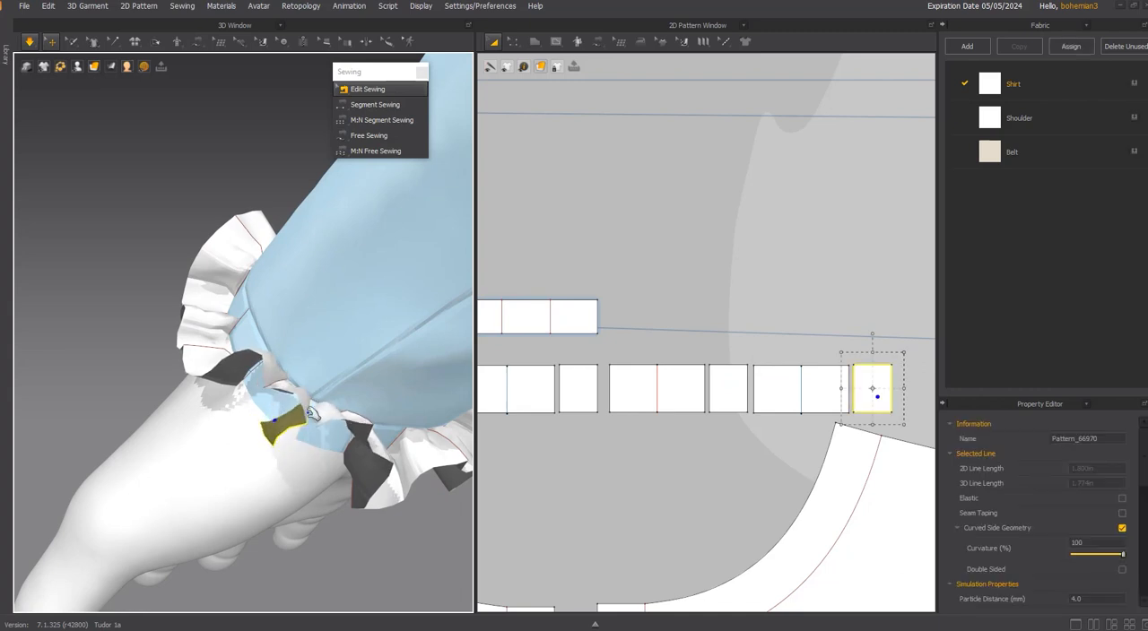
pyautogui.moveTo(312, 414); pyautogui.dragTo(303, 386)
# Delete the last narrow pleat from the end of the ruffle row.
pyautogui.press('m')
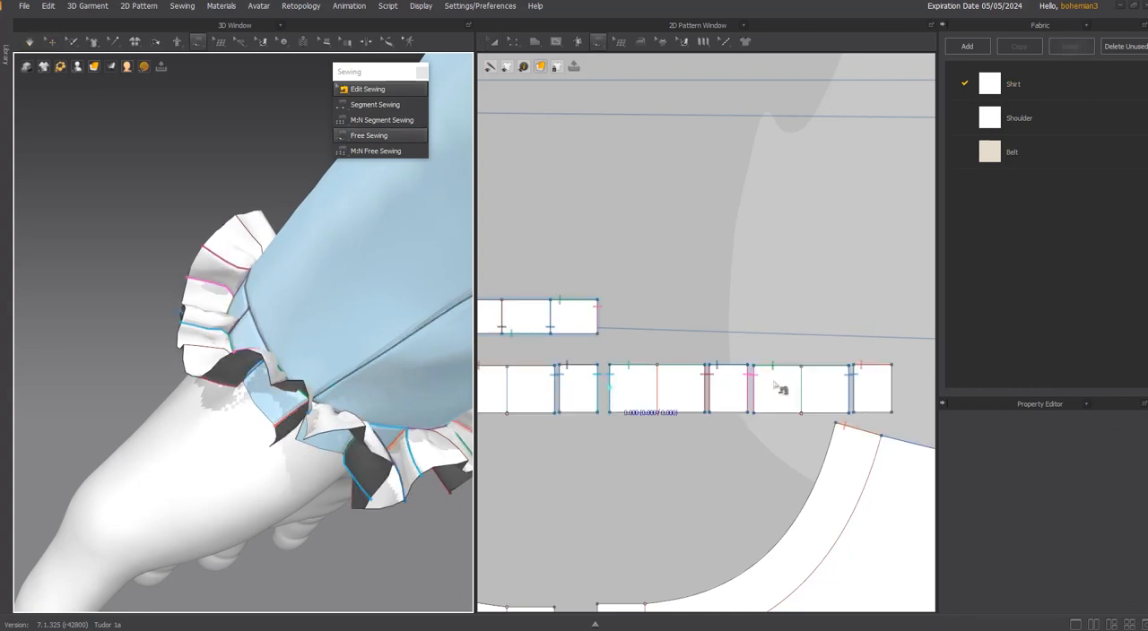
pyautogui.press('a')
pyautogui.click(869, 384)
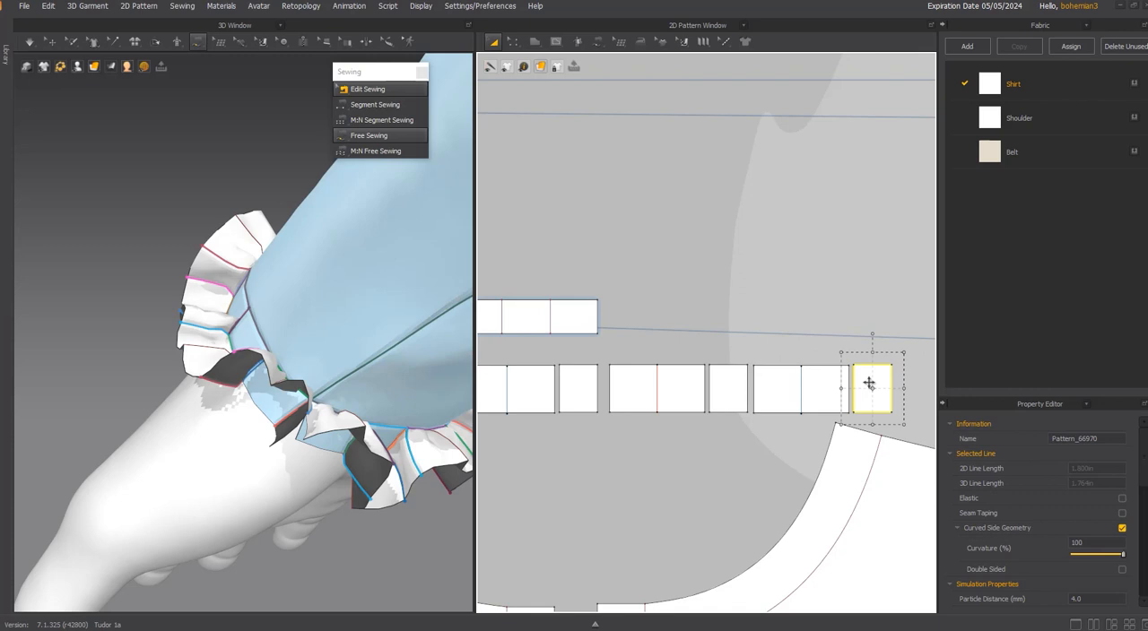
pyautogui.press('Delete')
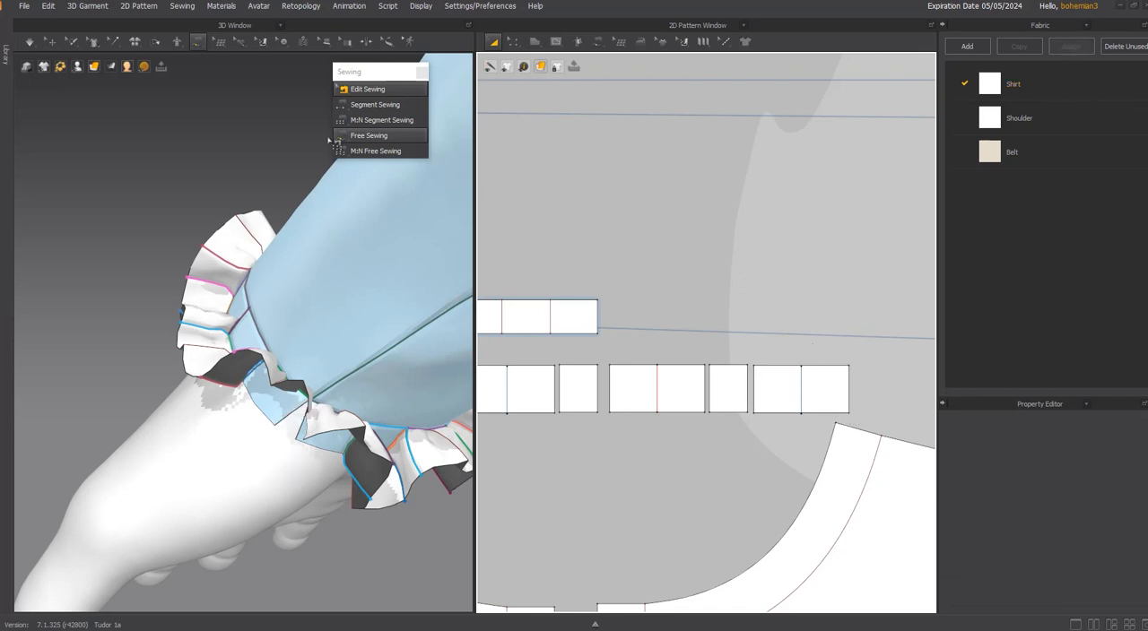
# Segment-sew the last wide pleat's end edge to the adjoining ruffle edge in 3D and simulate the cuff.
pyautogui.click(366, 108)
pyautogui.moveTo(278, 368); pyautogui.dragTo(361, 398, button='right')
pyautogui.scroll(3, 305, 410)
pyautogui.scroll(-3, 318, 409)
pyautogui.click(312, 411)
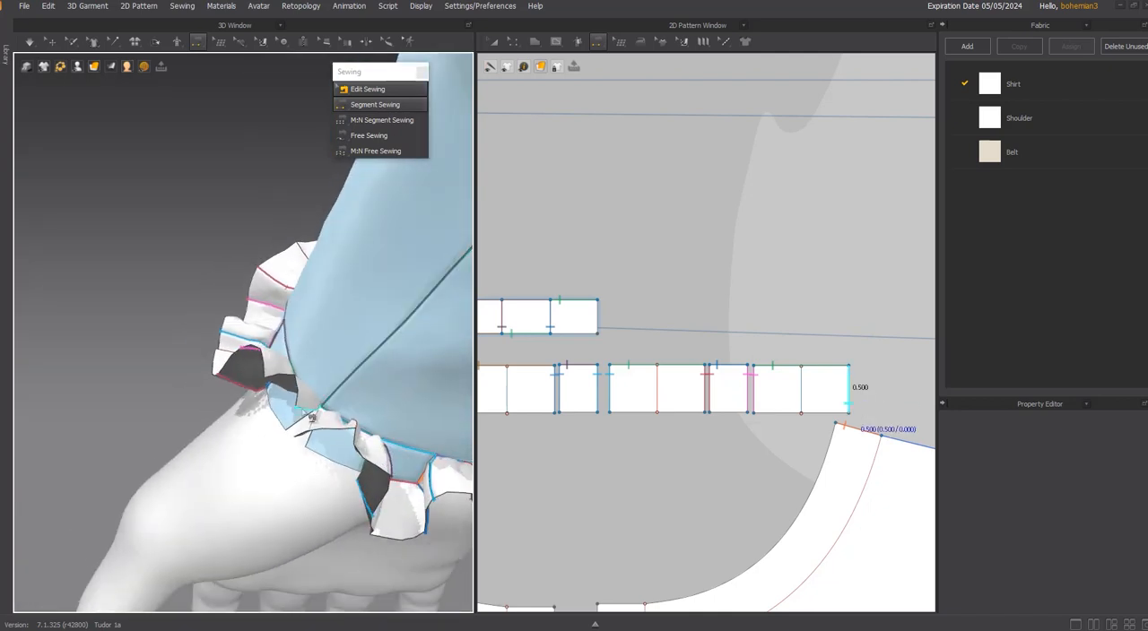
pyautogui.click(323, 437)
pyautogui.moveTo(314, 423); pyautogui.dragTo(310, 439, button='right')
pyautogui.click(309, 439)
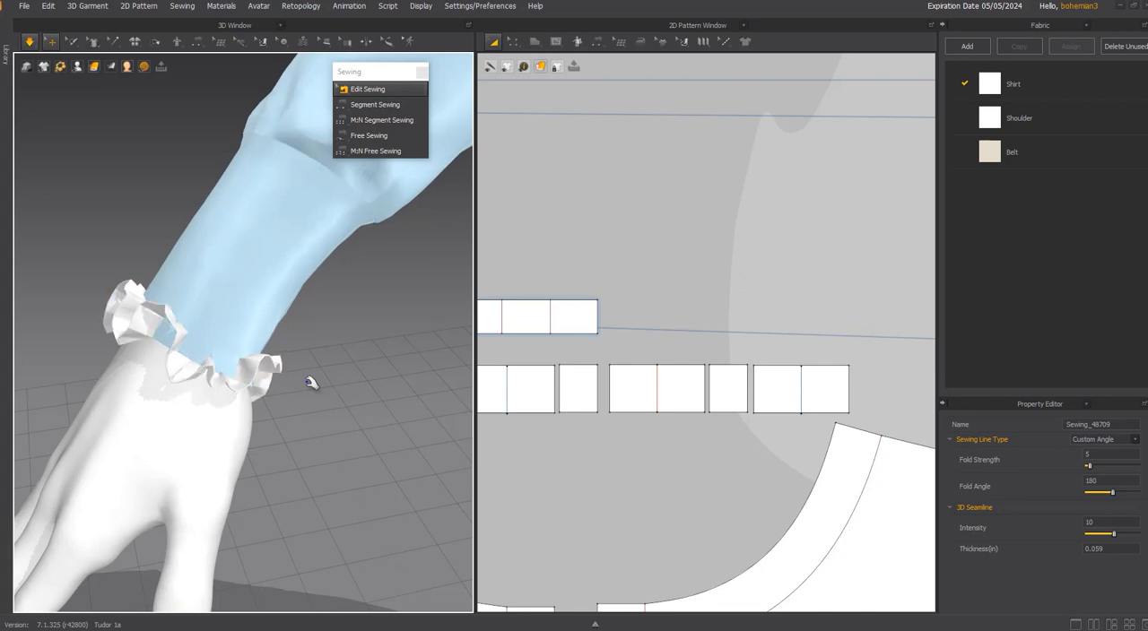
pyautogui.moveTo(309, 382); pyautogui.dragTo(481, 357, button='right')
pyautogui.scroll(-1, 162, 415)
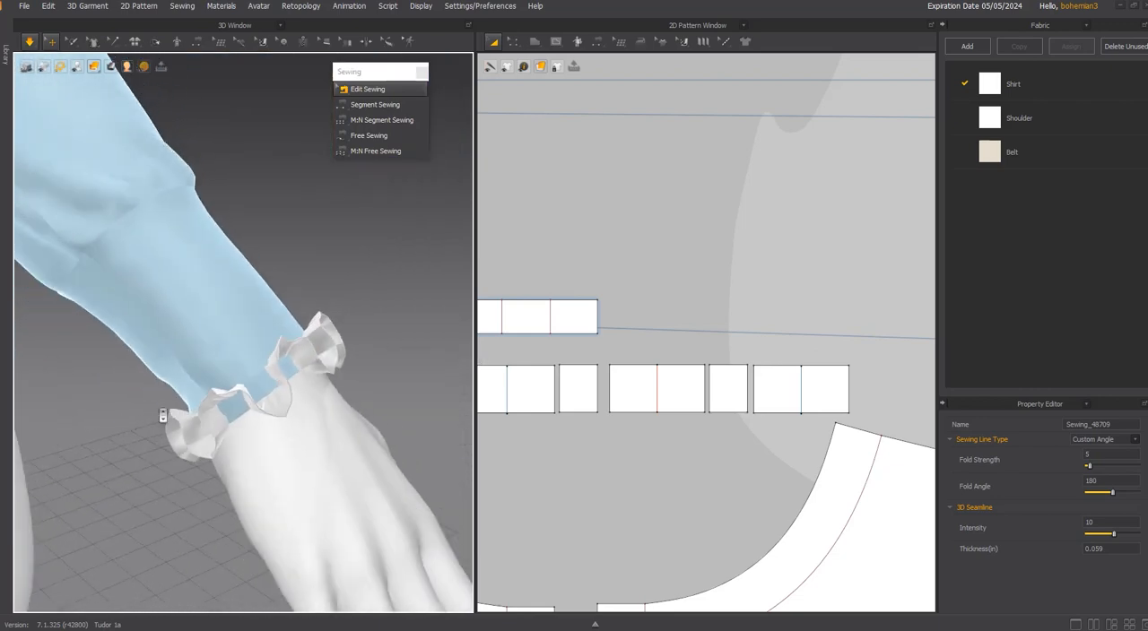
pyautogui.moveTo(290, 390); pyautogui.dragTo(169, 380, button='right')
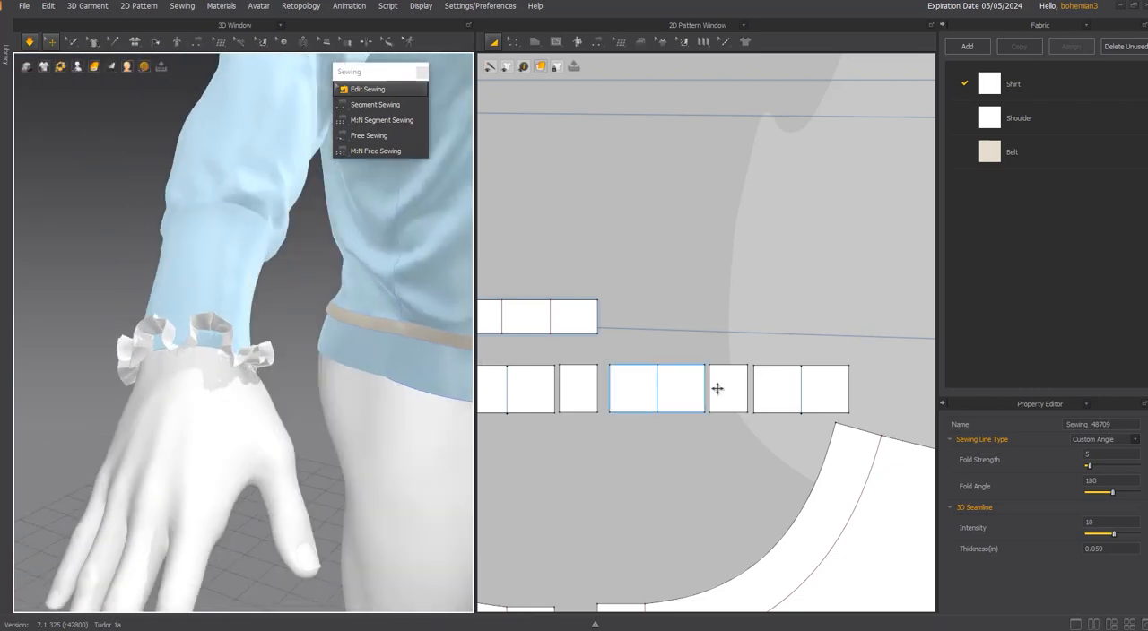
# Move the first pasted wide pleat closer to the original narrow pleat beside it in the pattern row.
pyautogui.scroll(-3, 717, 388)
pyautogui.scroll(2, 788, 394)
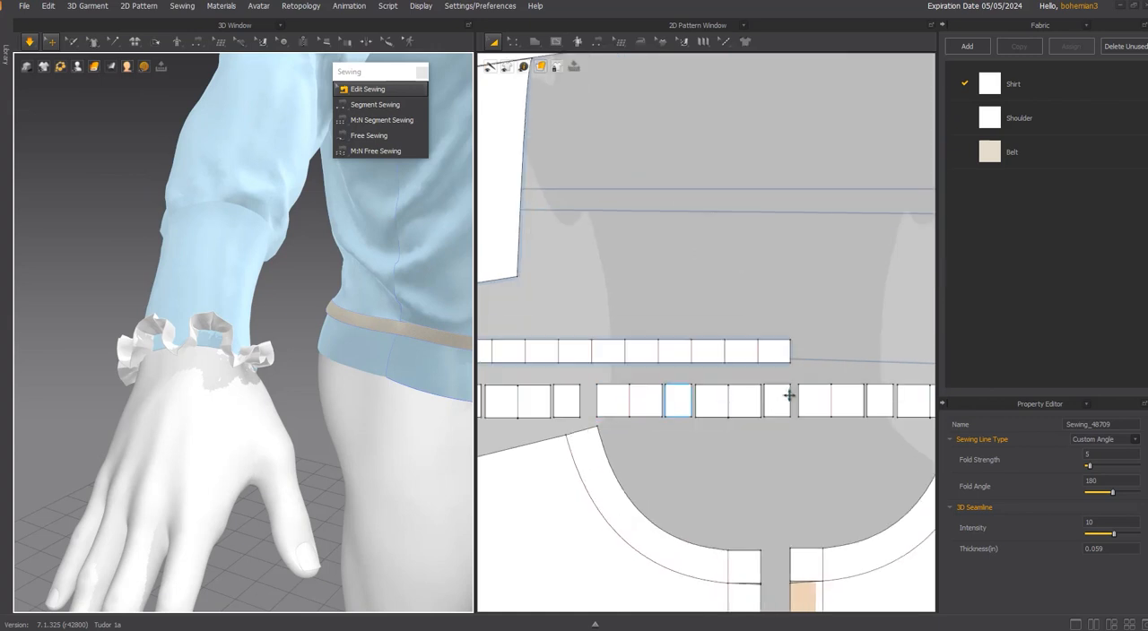
pyautogui.scroll(5, 780, 386)
pyautogui.press('n')
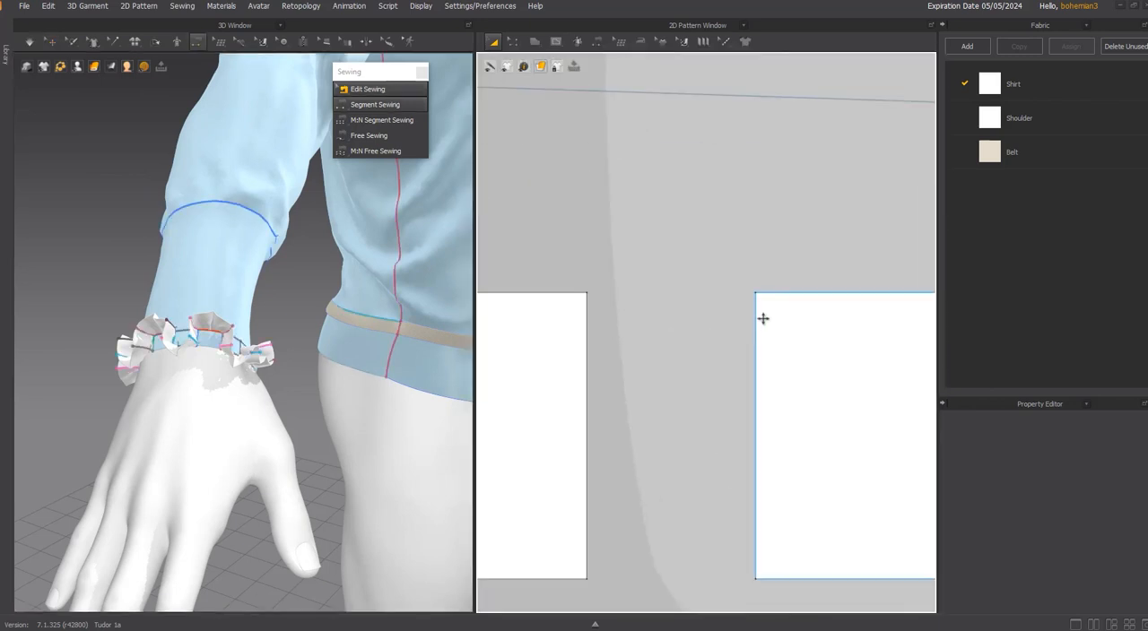
pyautogui.moveTo(762, 318); pyautogui.dragTo(641, 303)
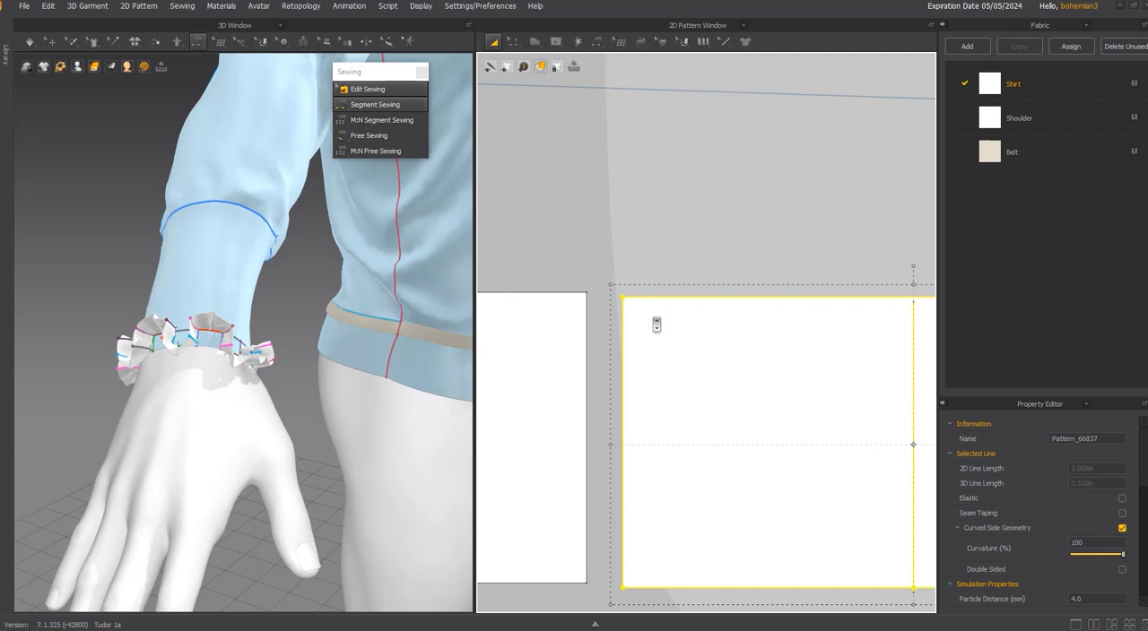
pyautogui.scroll(-4, 657, 325)
pyautogui.scroll(3, 599, 318)
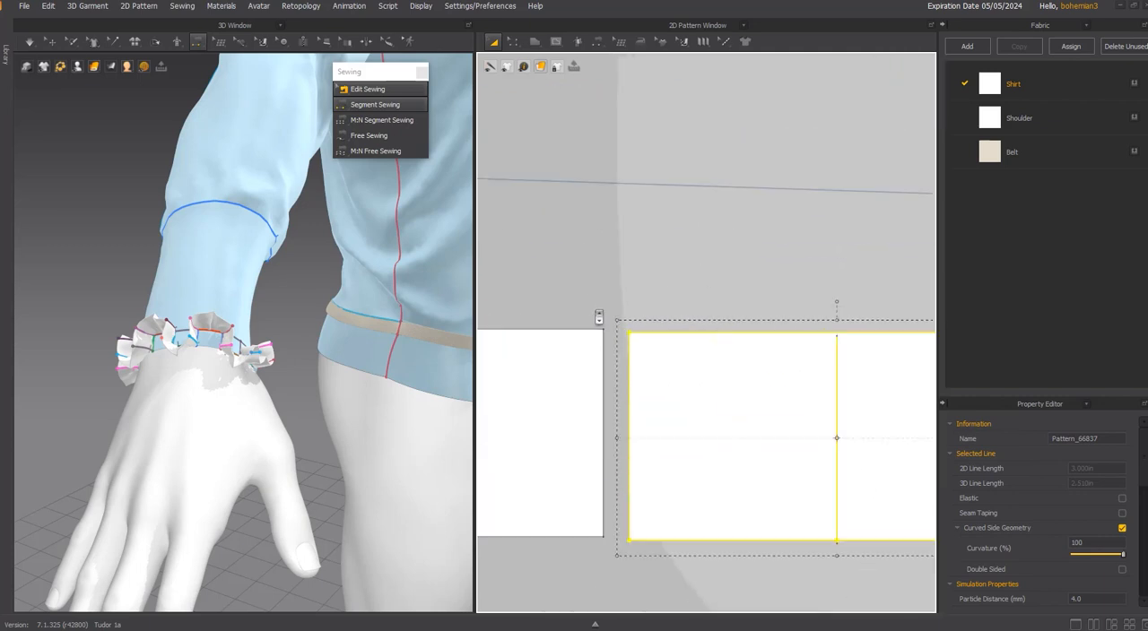
pyautogui.scroll(2, 599, 318)
pyautogui.moveTo(654, 355); pyautogui.dragTo(620, 349)
# Close the remaining gaps between the individual pleat pieces under the cuff strip.
pyautogui.click(654, 293)
pyautogui.scroll(-9, 655, 293)
pyautogui.scroll(-1, 628, 297)
pyautogui.moveTo(628, 296); pyautogui.dragTo(849, 344, button='middle')
pyautogui.scroll(1, 664, 348)
pyautogui.scroll(5, 683, 361)
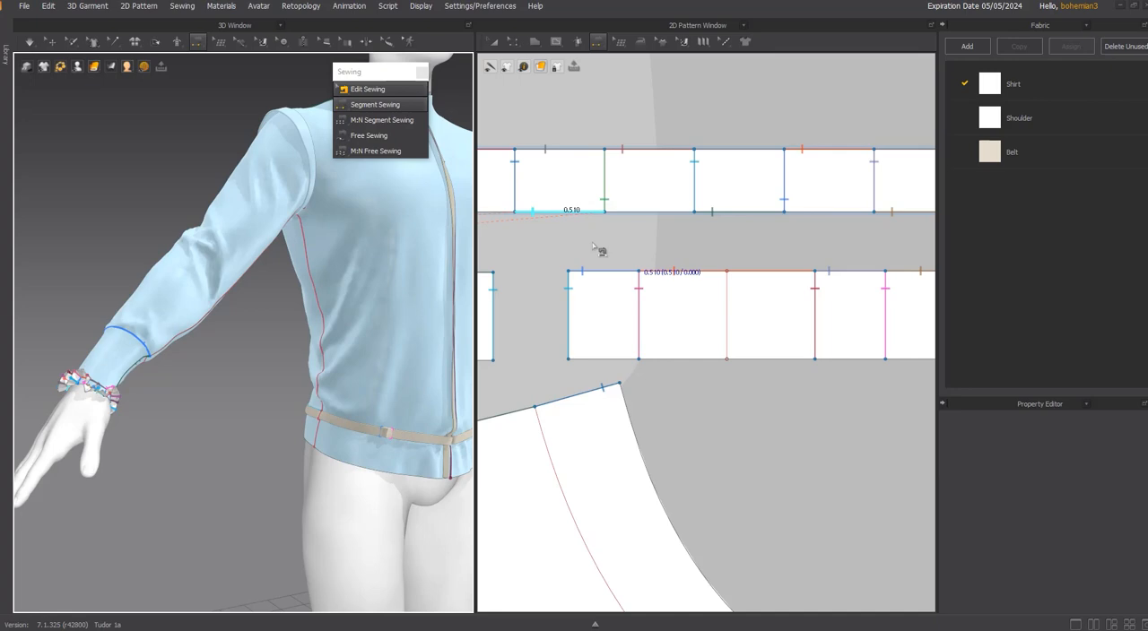
pyautogui.click(668, 271)
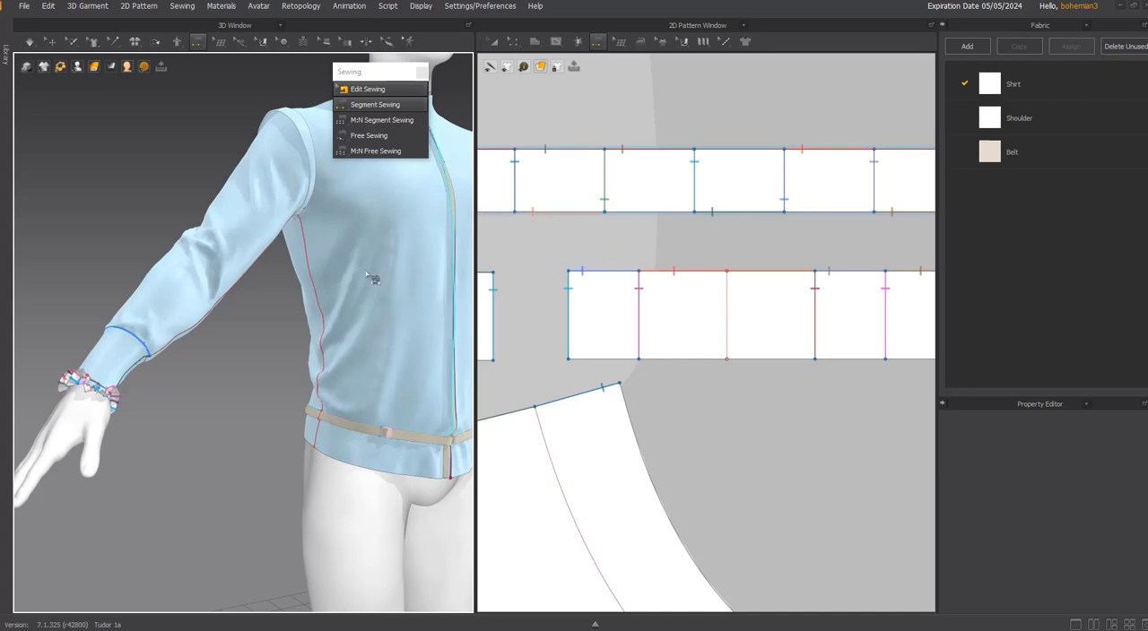